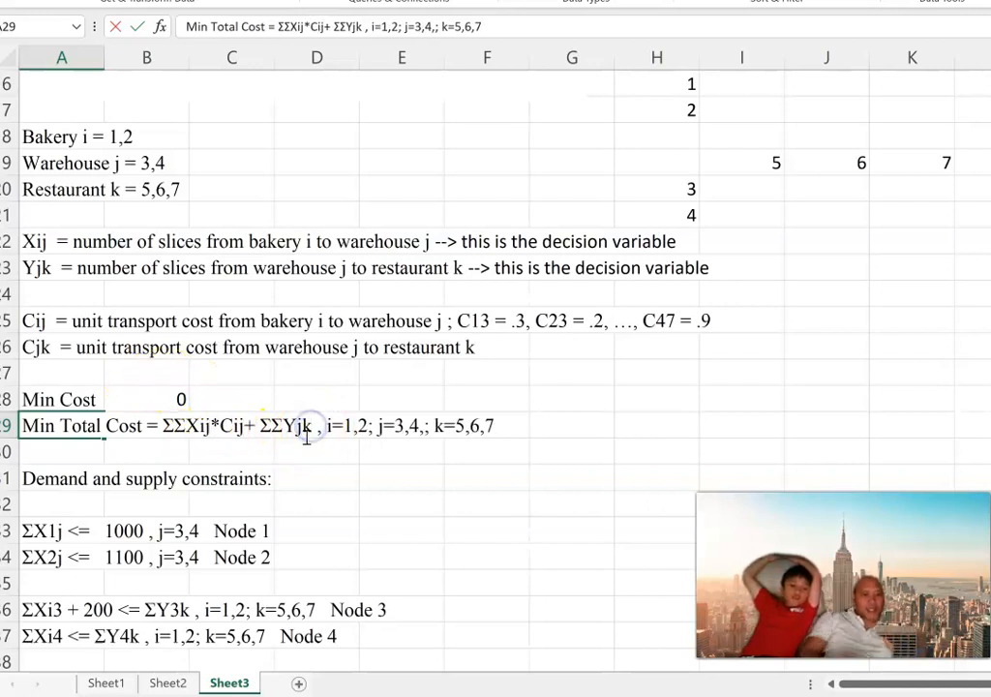
Step: Complete the Min Total Cost expression in A29 by multiplying the ΣΣYjk term by Cjk
text(*)
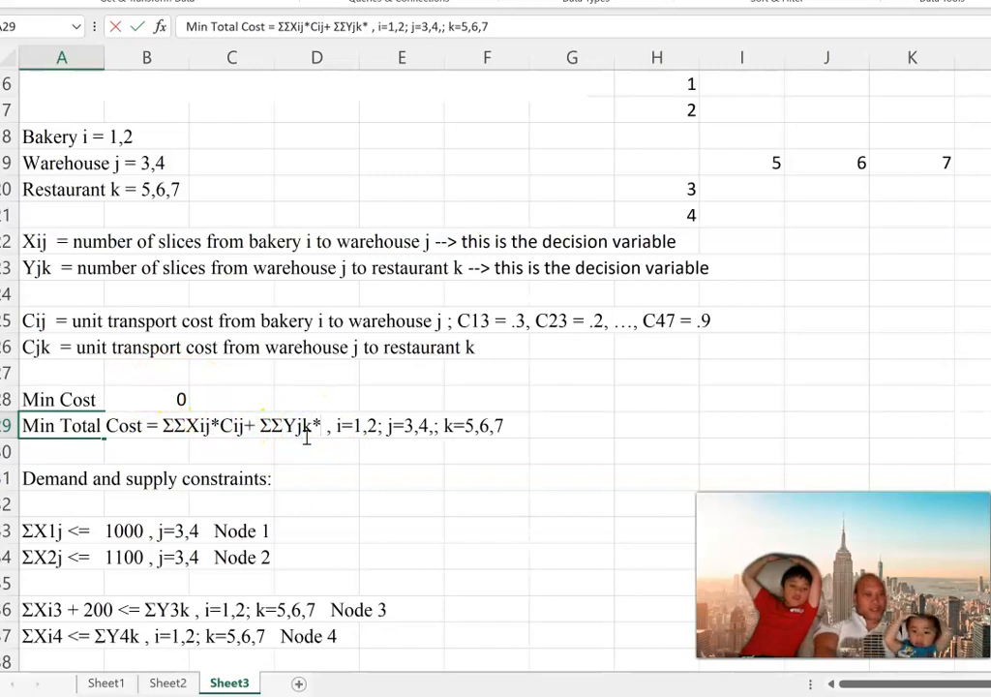
text(Cjk)
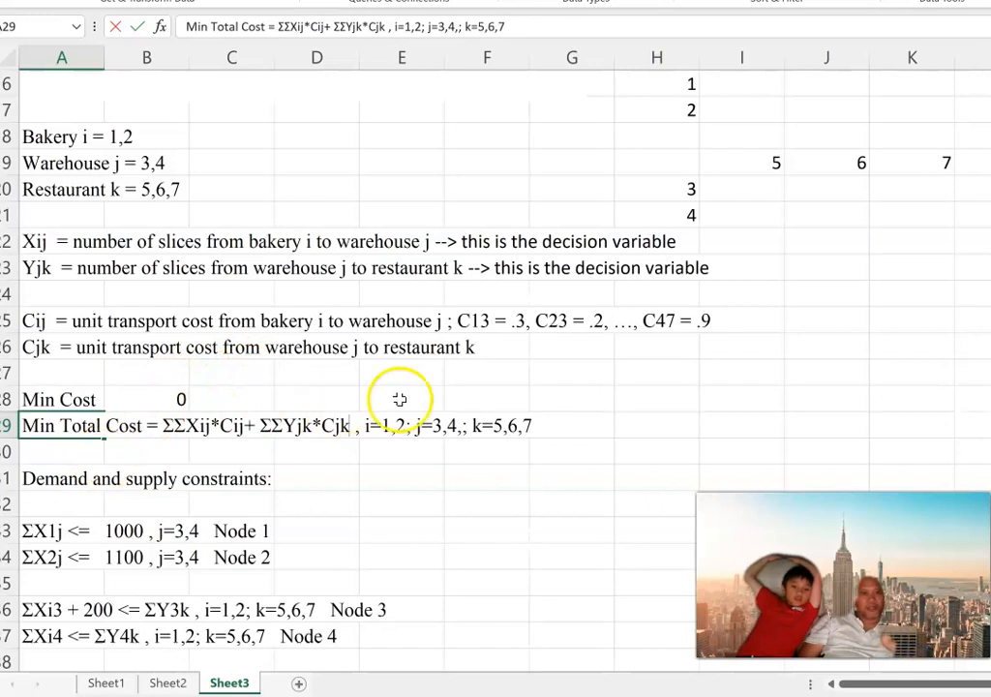
click(315, 471)
Step: Examine the bakery supply constraints for nodes 1 and 2 against the problem text and network diagram
click(62, 499)
click(76, 552)
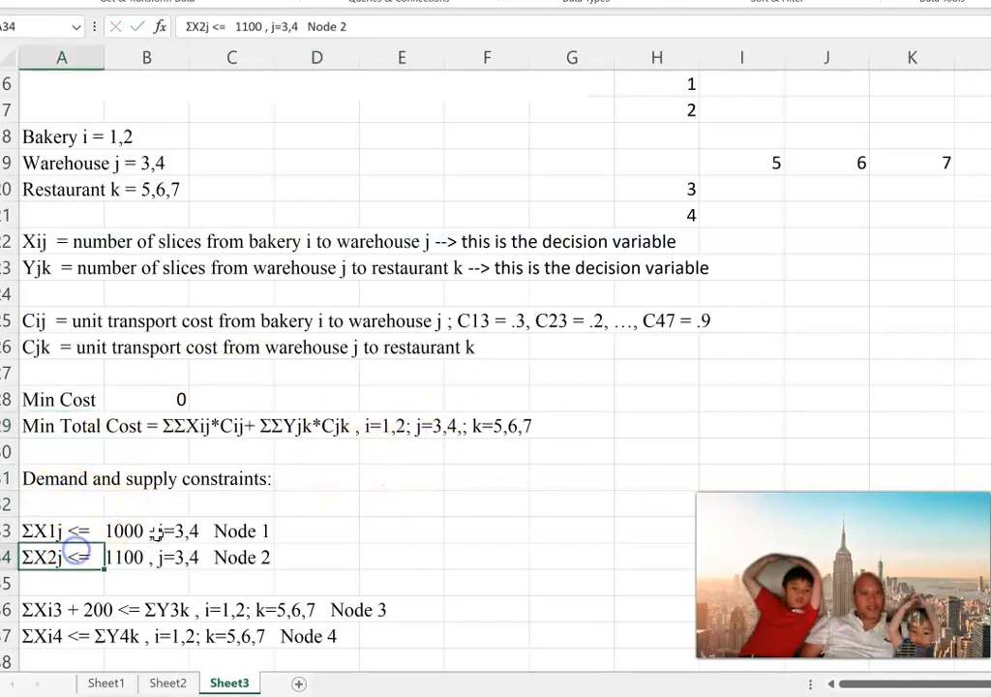
scroll(212, 485, up, 3)
scroll(212, 485, up, 3)
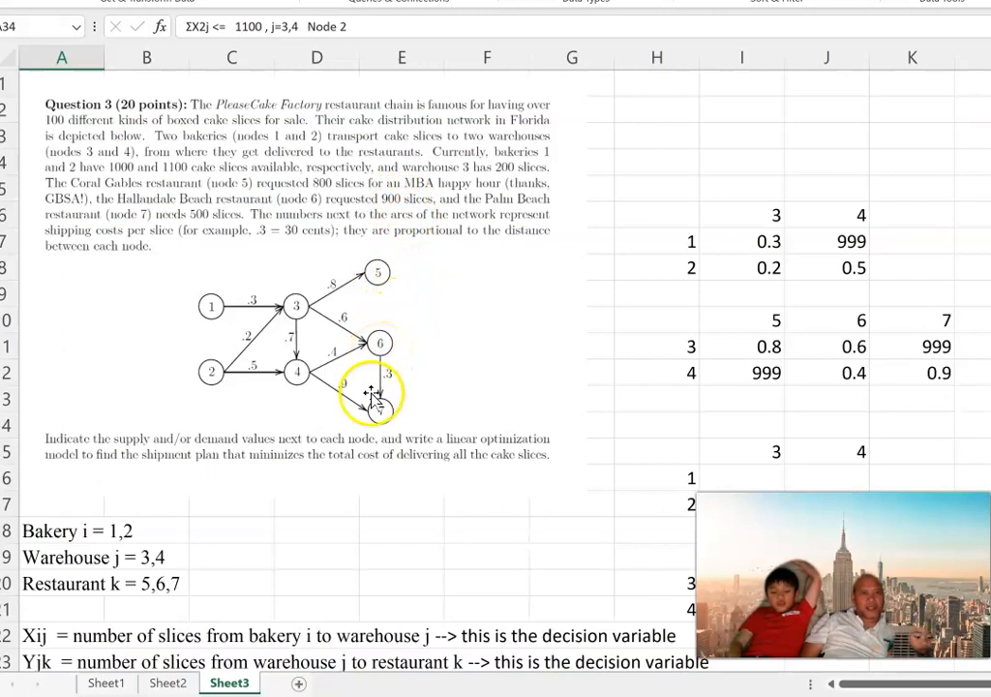
scroll(382, 395, down, 2)
scroll(381, 395, down, 4)
click(70, 453)
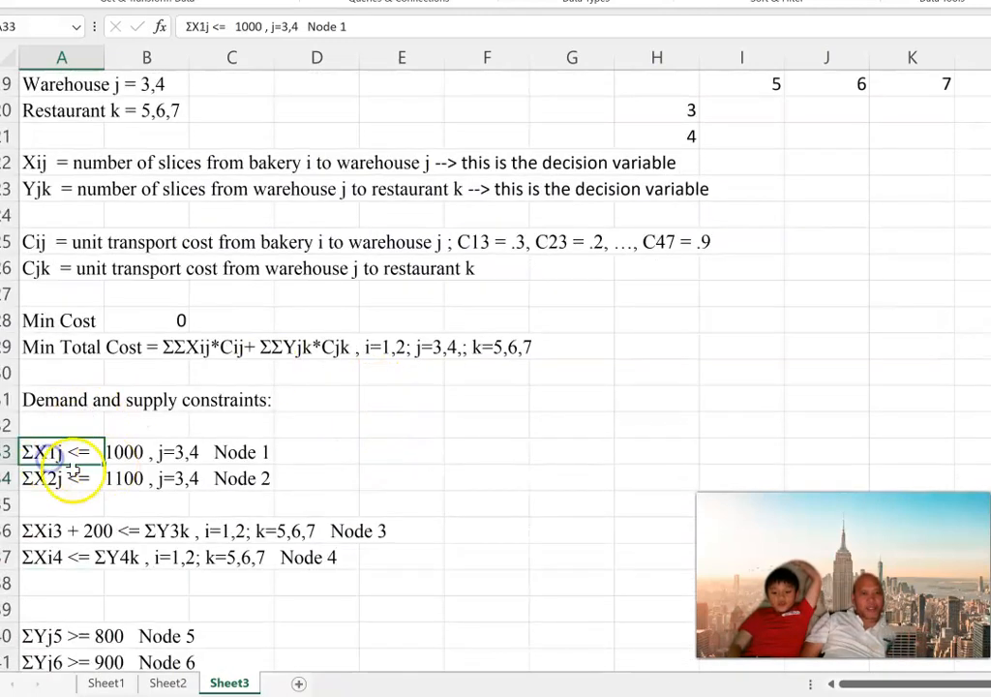
click(121, 454)
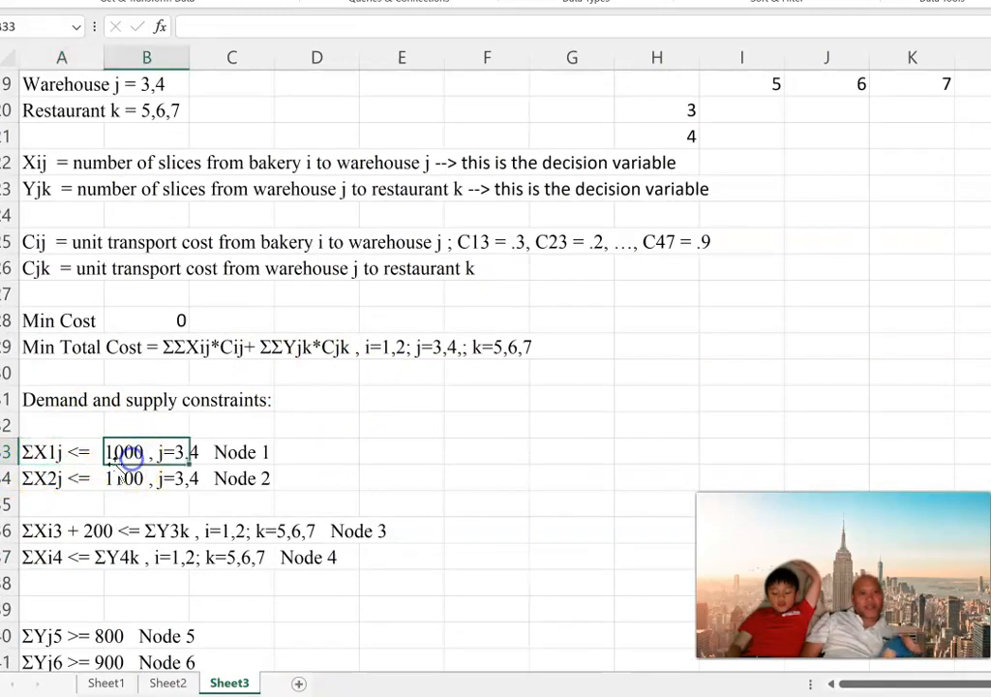
click(140, 478)
click(39, 478)
drag(38, 452, 47, 486)
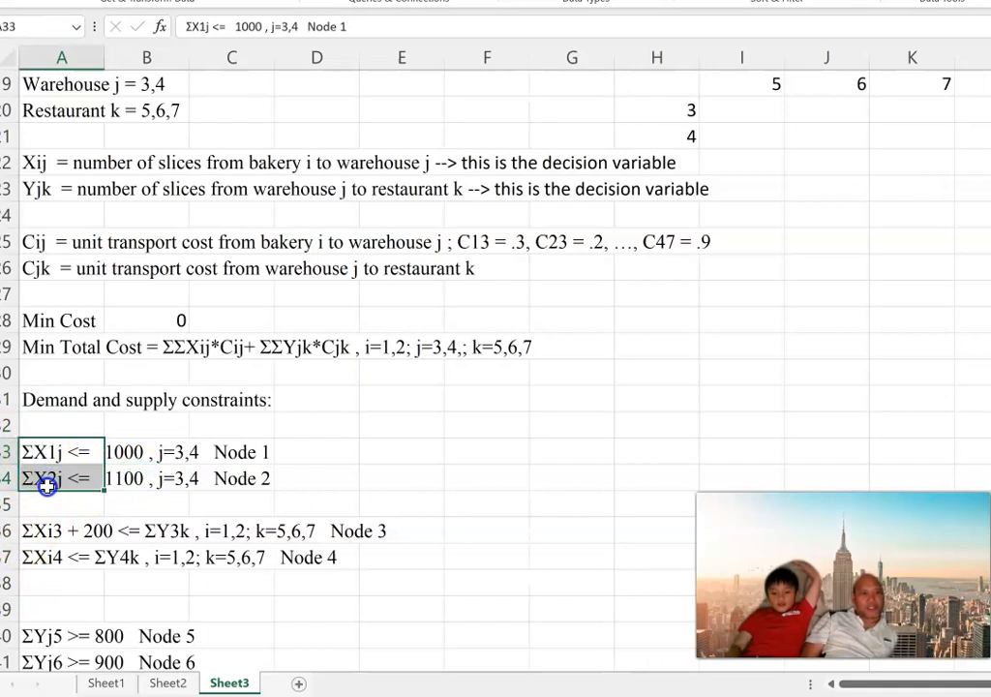
Step: Examine the warehouse flow constraints for nodes 3 and 4 against the arcs in the network diagram
click(97, 528)
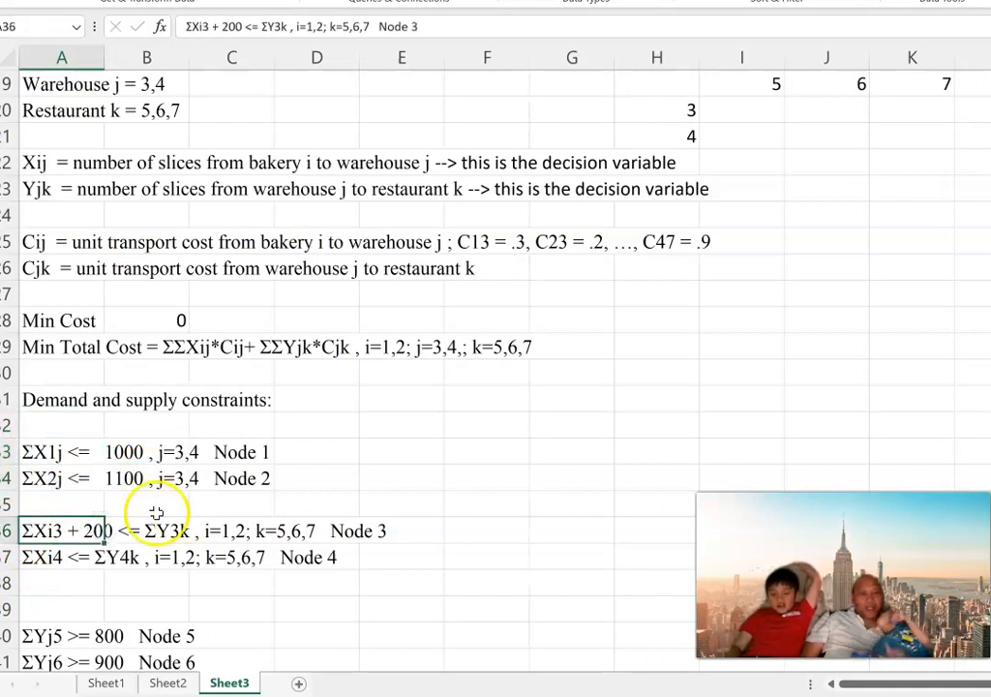
click(66, 577)
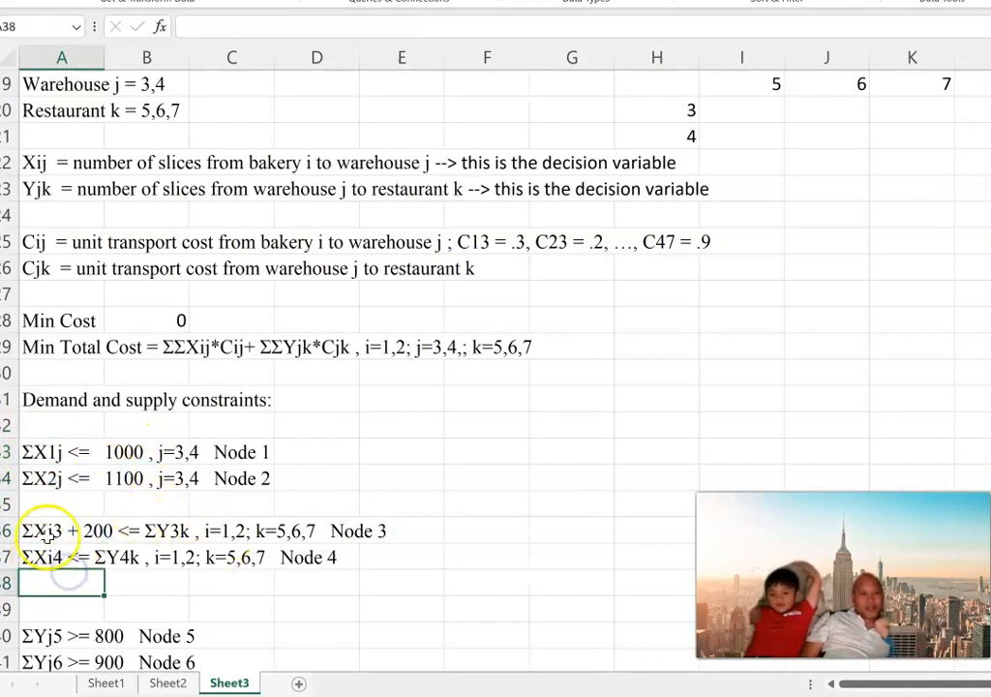
click(47, 533)
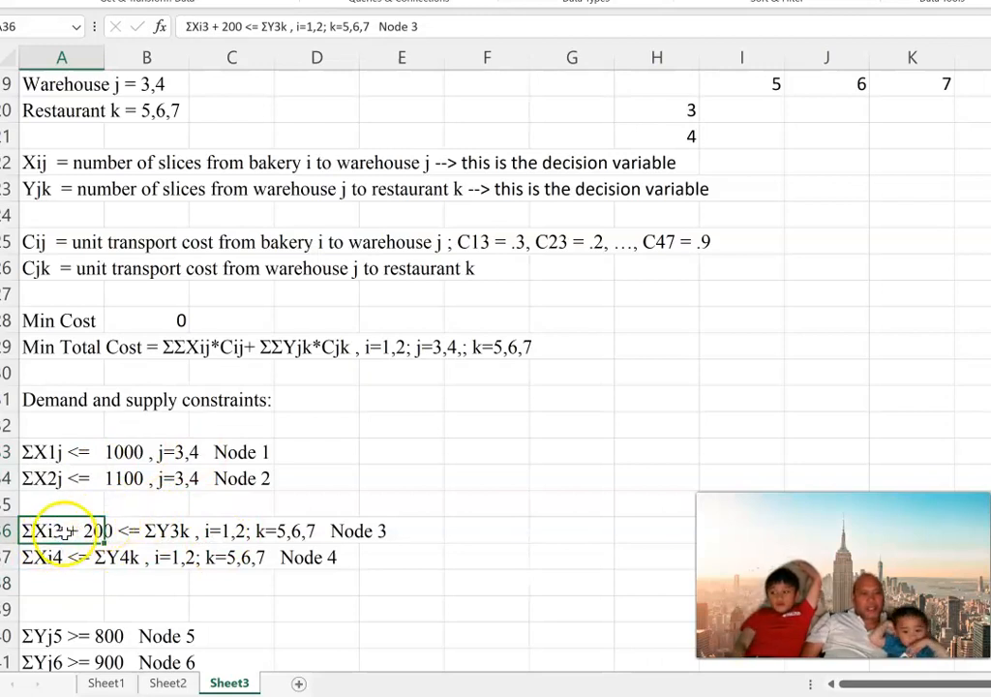
scroll(290, 310, up, 3)
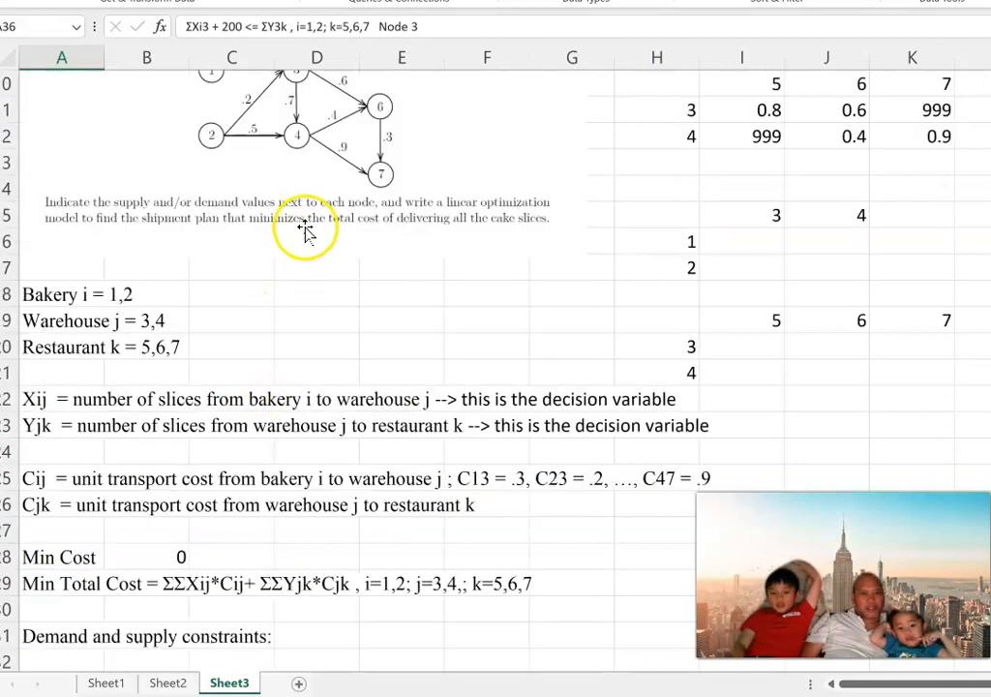
scroll(305, 230, up, 3)
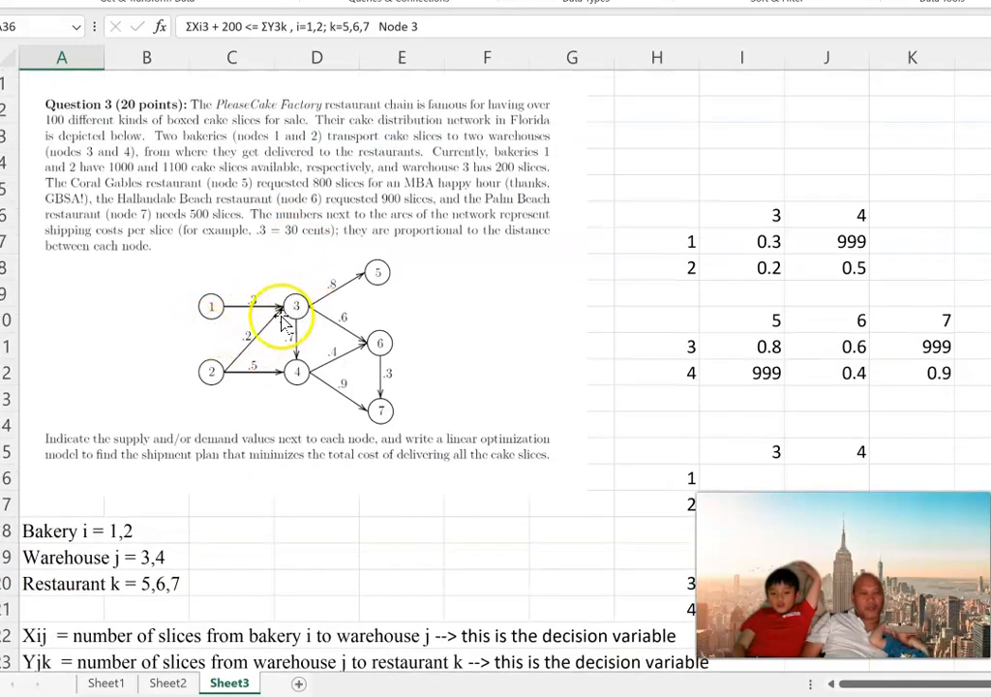
scroll(286, 319, down, 3)
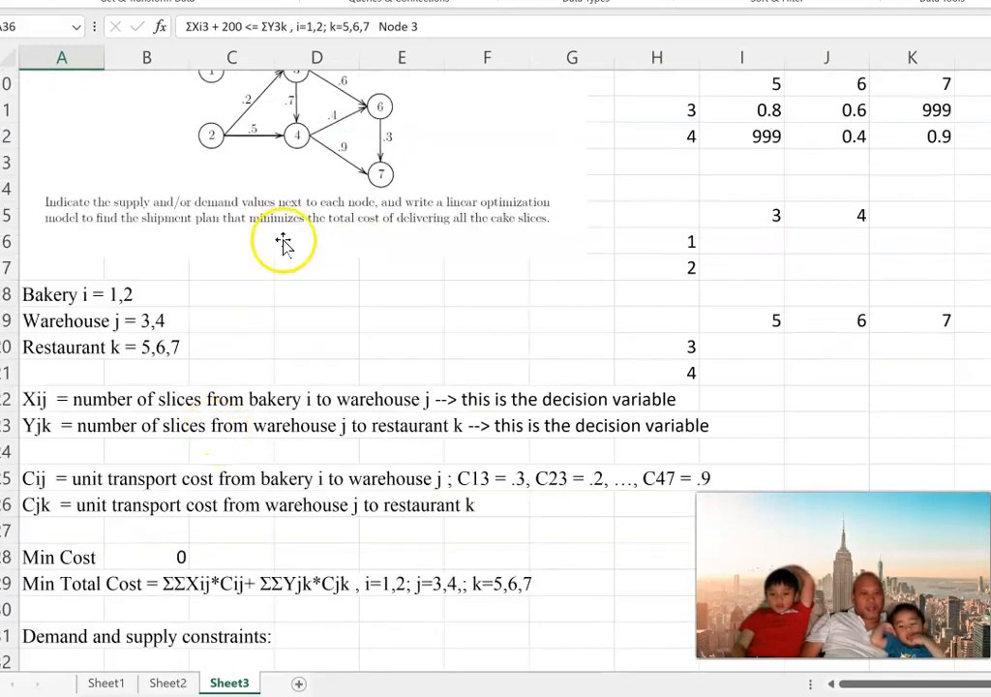
scroll(290, 135, up, 1)
scroll(289, 193, down, 1)
scroll(186, 472, down, 4)
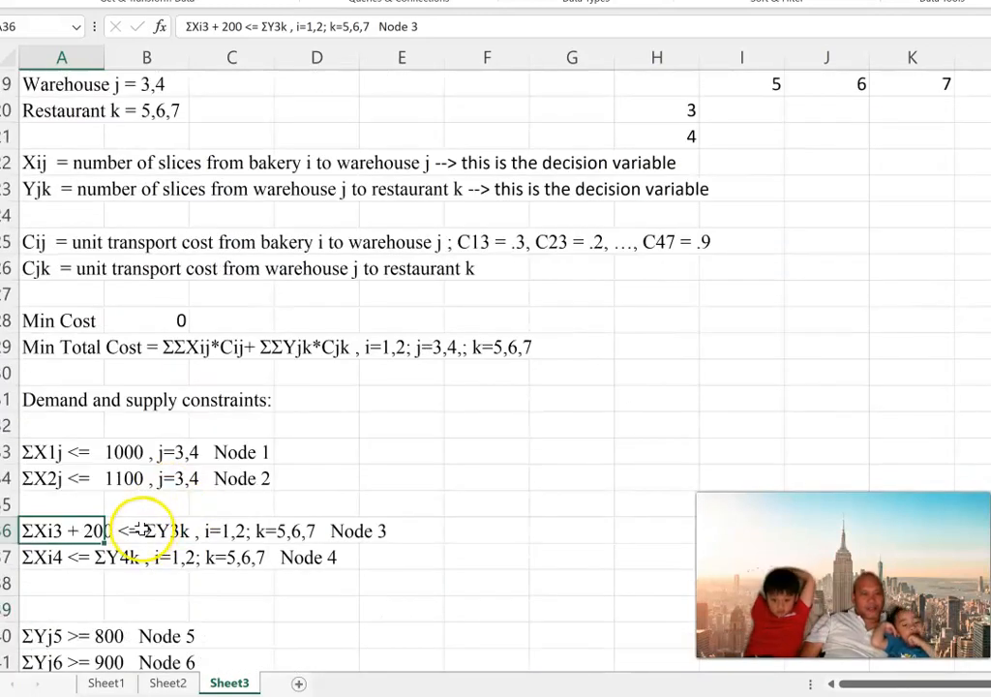
click(122, 530)
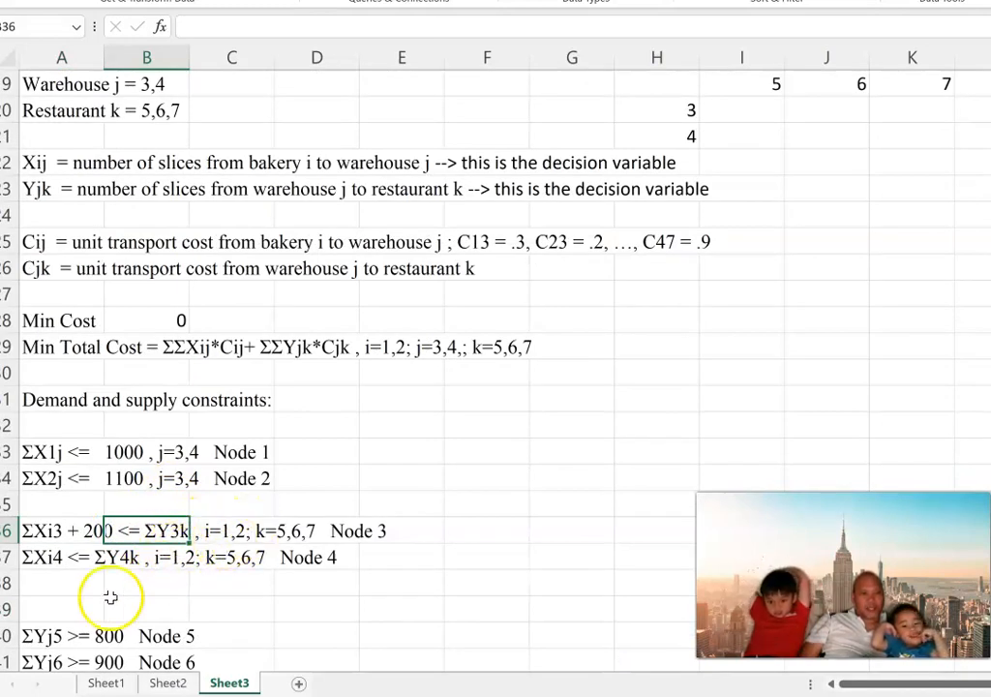
click(43, 560)
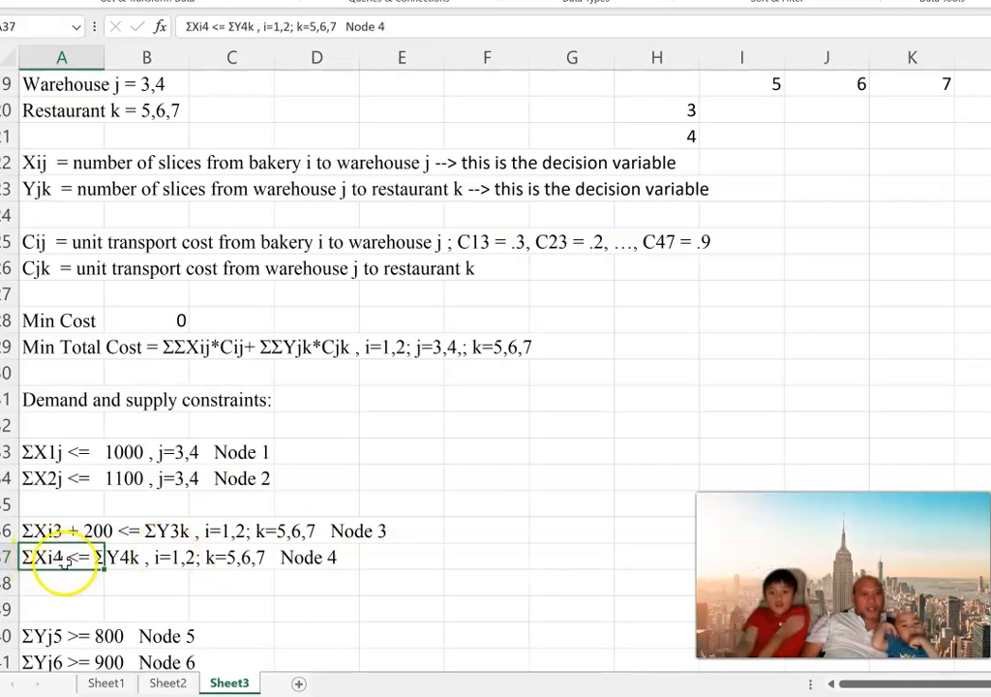
Step: Examine the restaurant demand constraints for nodes 5 to 7 against the diagram, and the non-negativity constraints on X and Y
scroll(120, 561, down, 1)
click(127, 539)
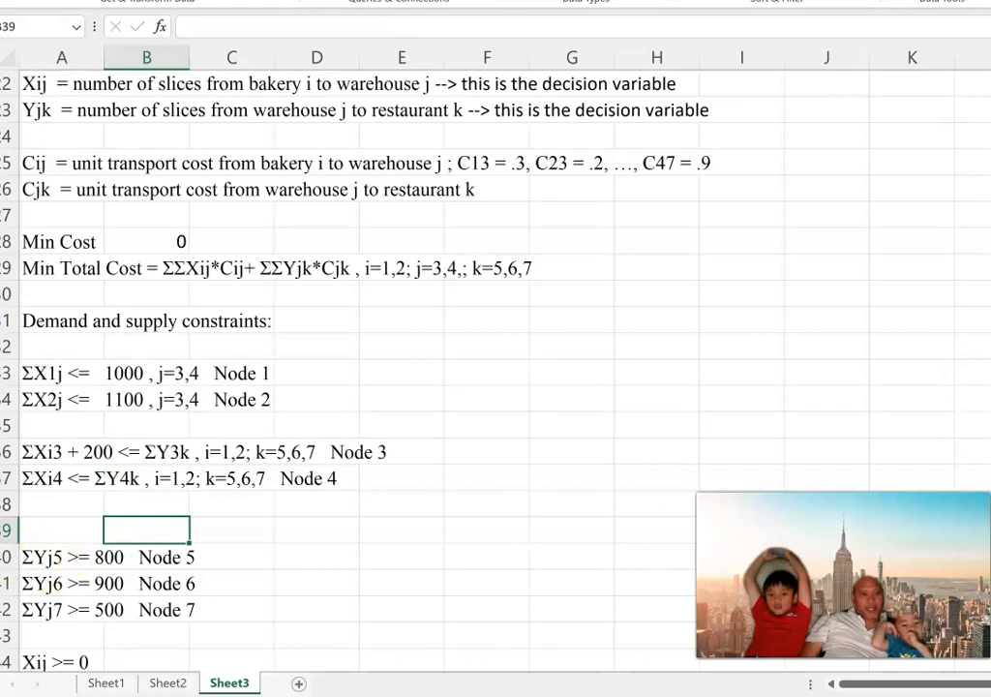
click(50, 557)
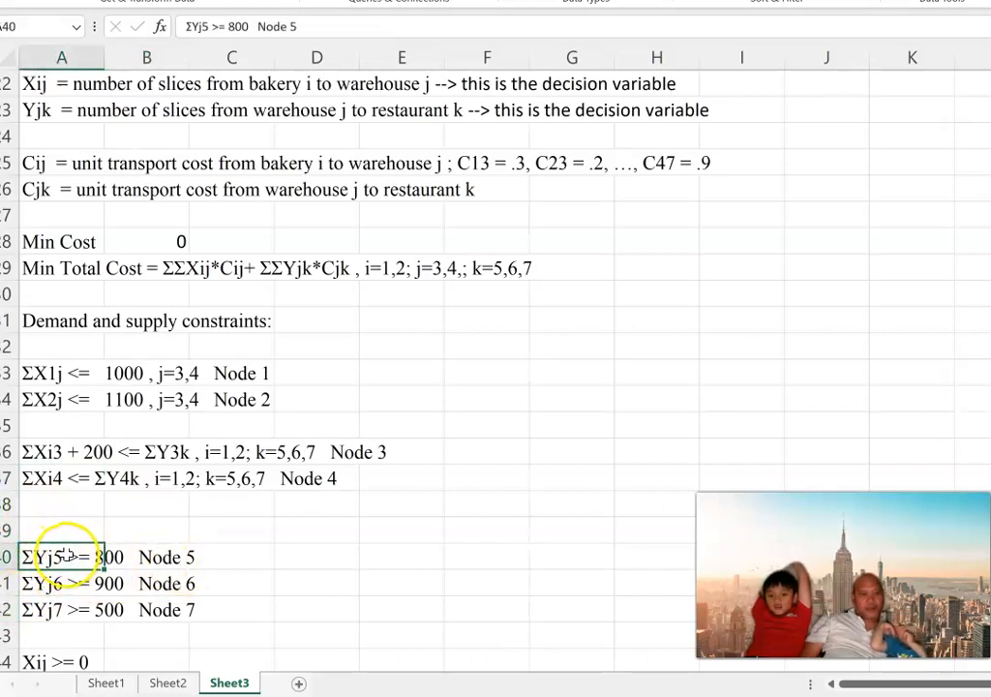
scroll(466, 250, up, 6)
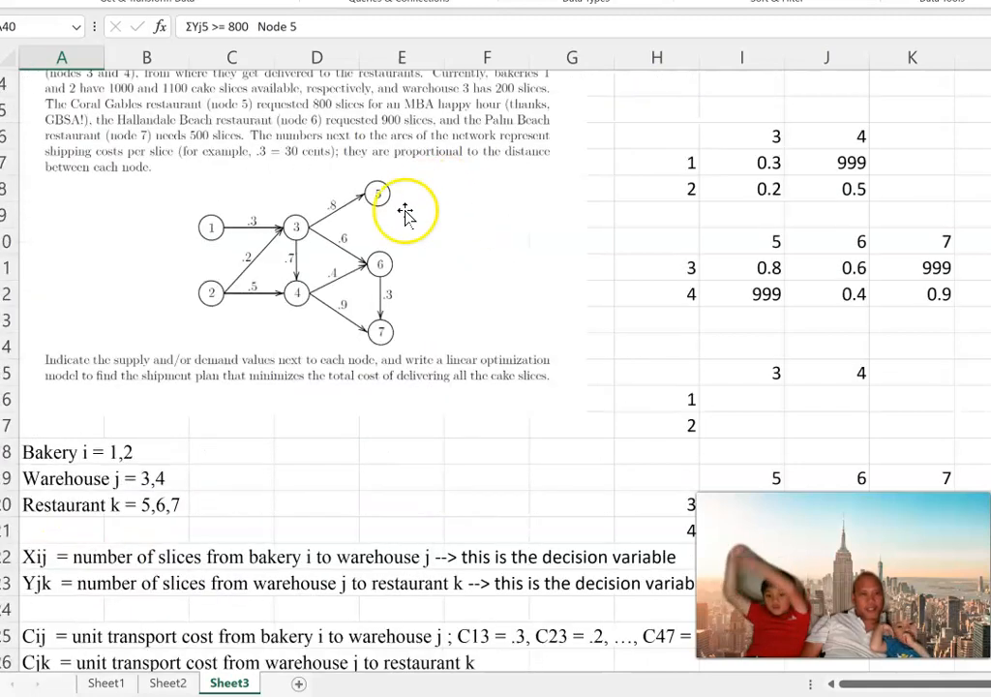
scroll(140, 545, down, 4)
scroll(138, 545, down, 3)
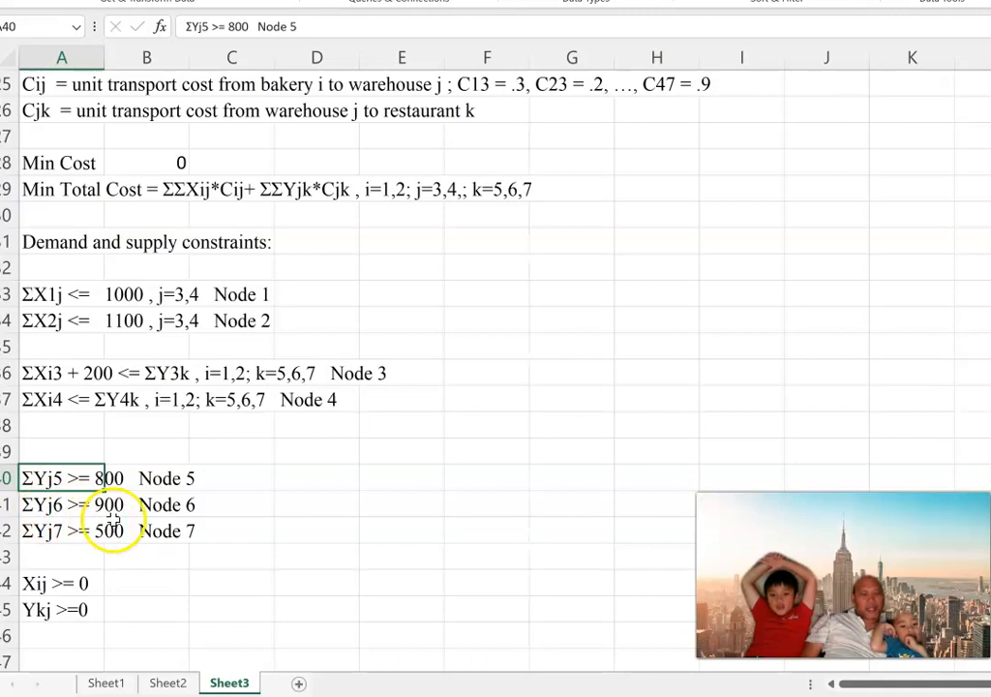
click(50, 505)
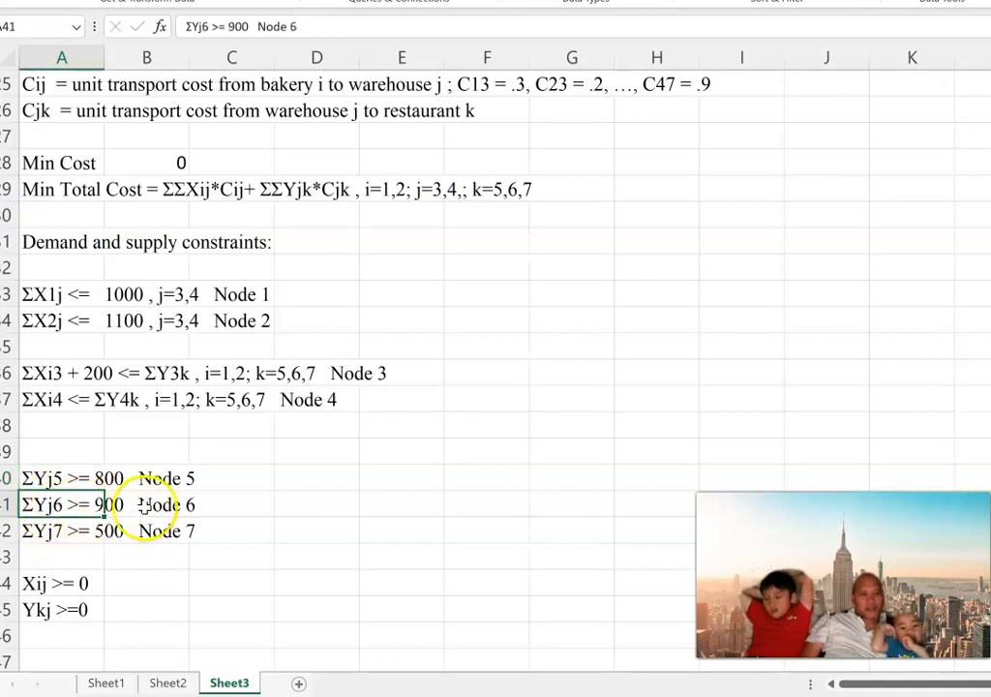
click(45, 538)
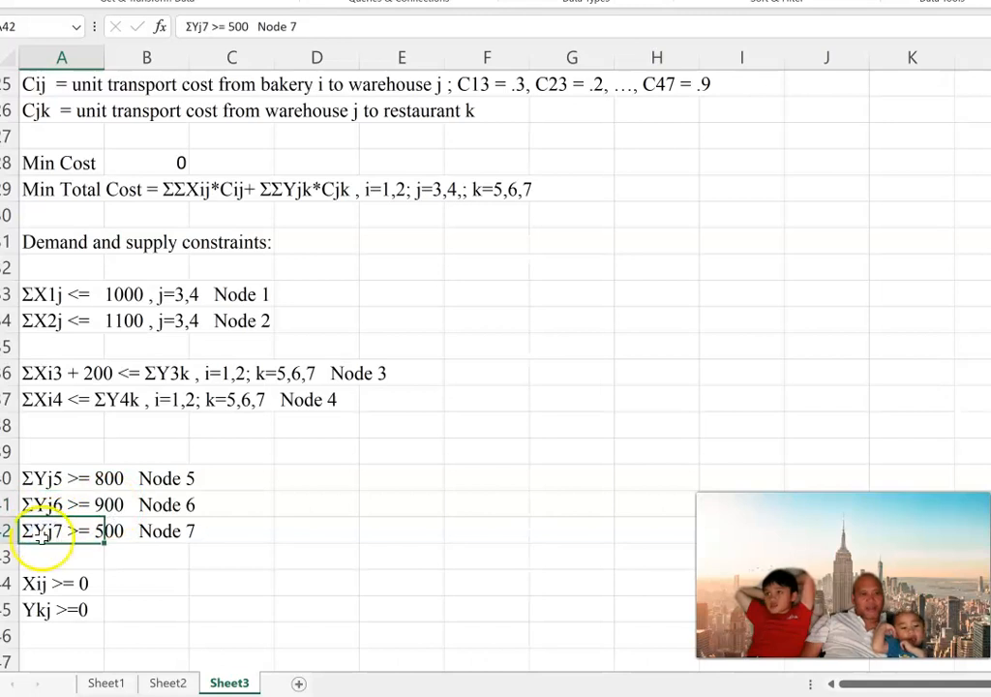
scroll(359, 483, up, 7)
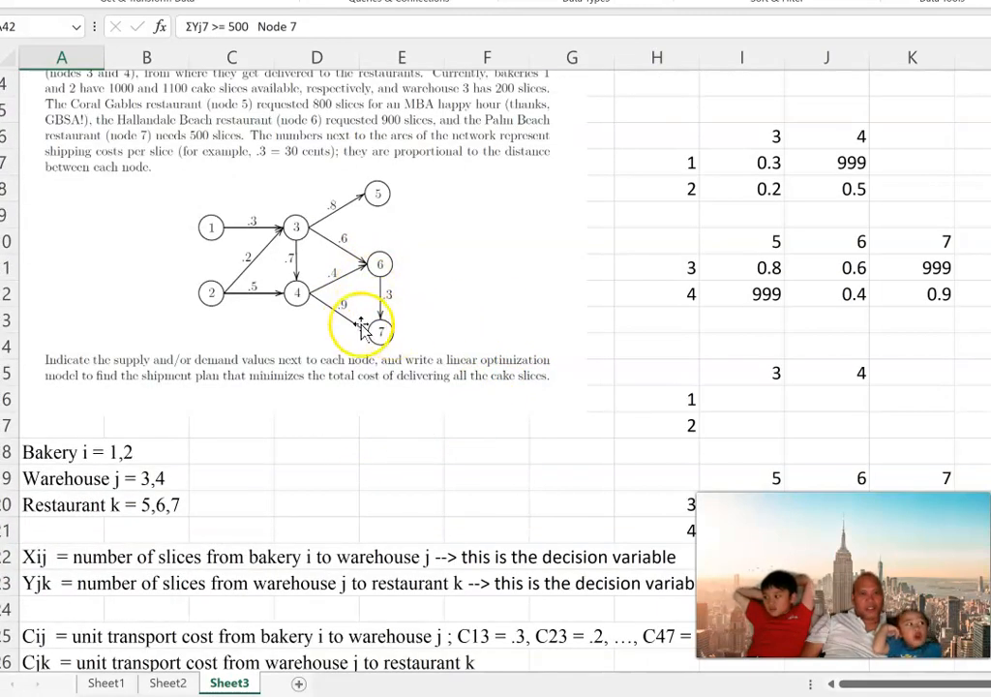
scroll(360, 335, down, 3)
scroll(165, 531, down, 8)
scroll(356, 450, up, 3)
scroll(356, 449, down, 3)
click(55, 505)
click(70, 532)
Step: Compare the bakery-to-warehouse and warehouse-to-restaurant unit cost tables with the diagram's arcs, including the 999 entries
scroll(316, 447, up, 9)
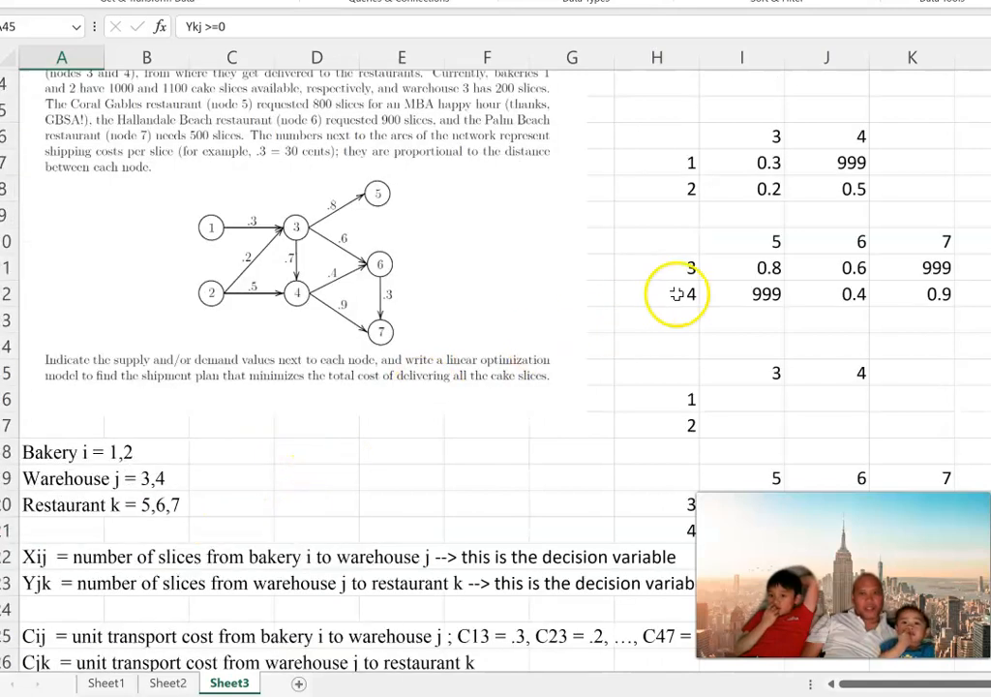
scroll(686, 291, down, 1)
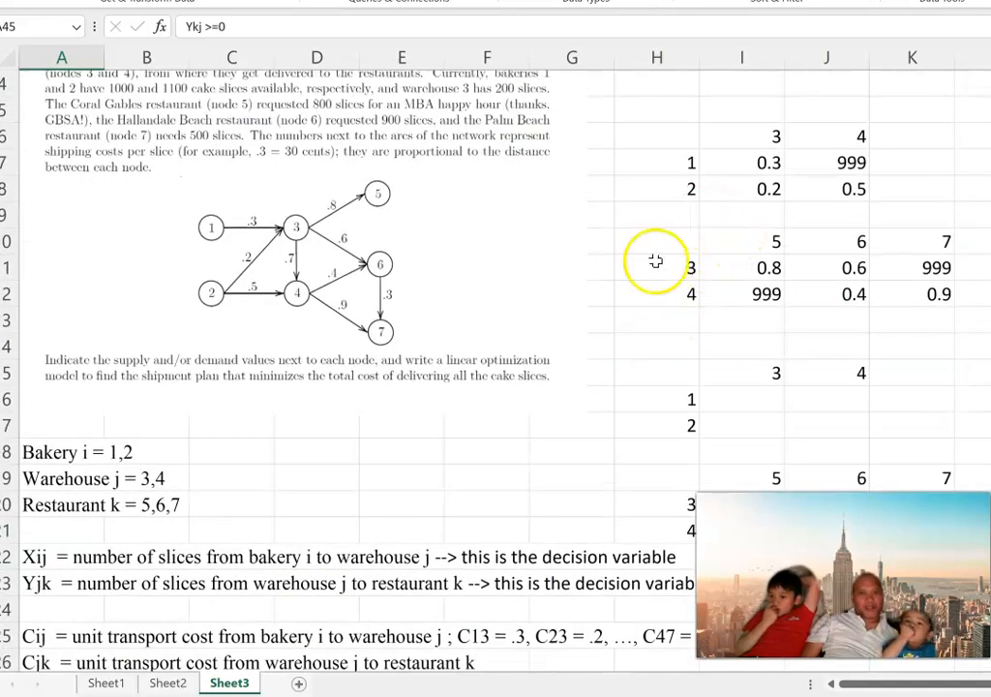
click(716, 137)
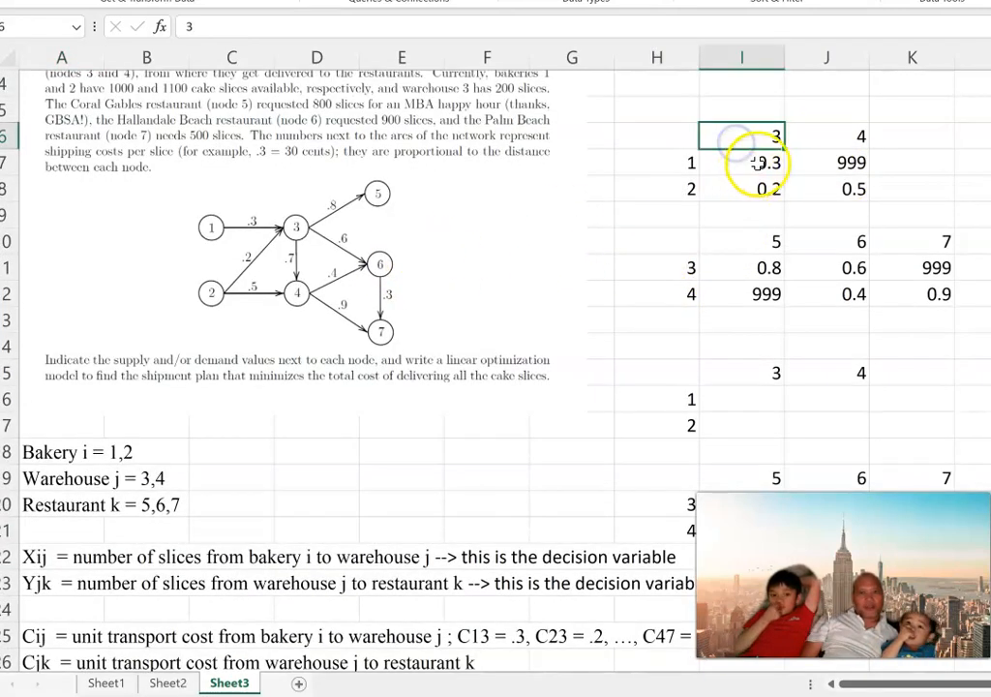
click(763, 161)
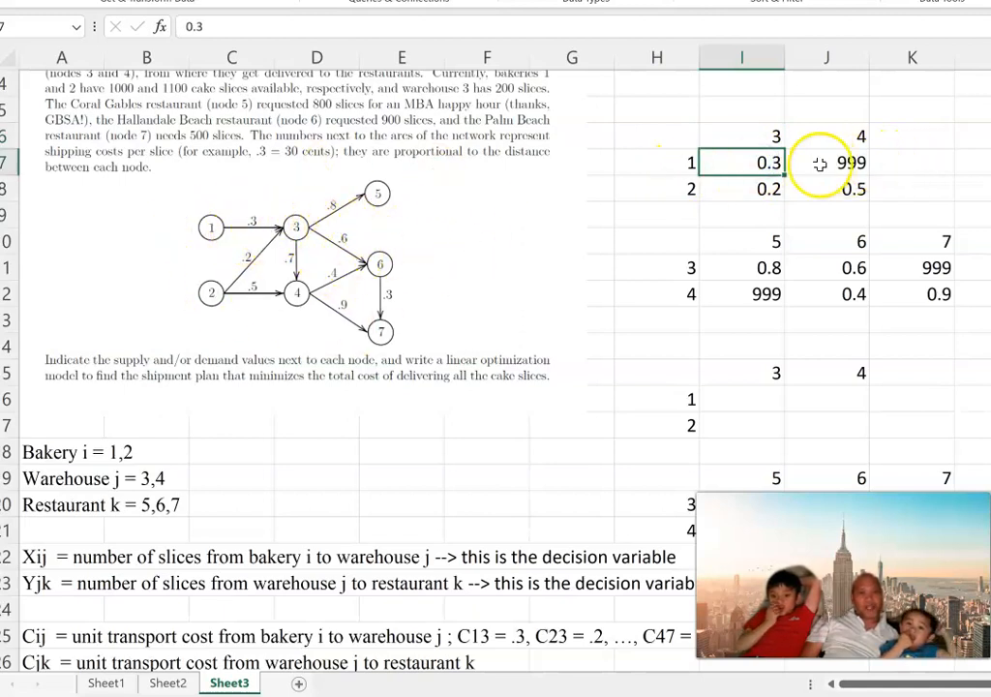
drag(752, 167, 821, 184)
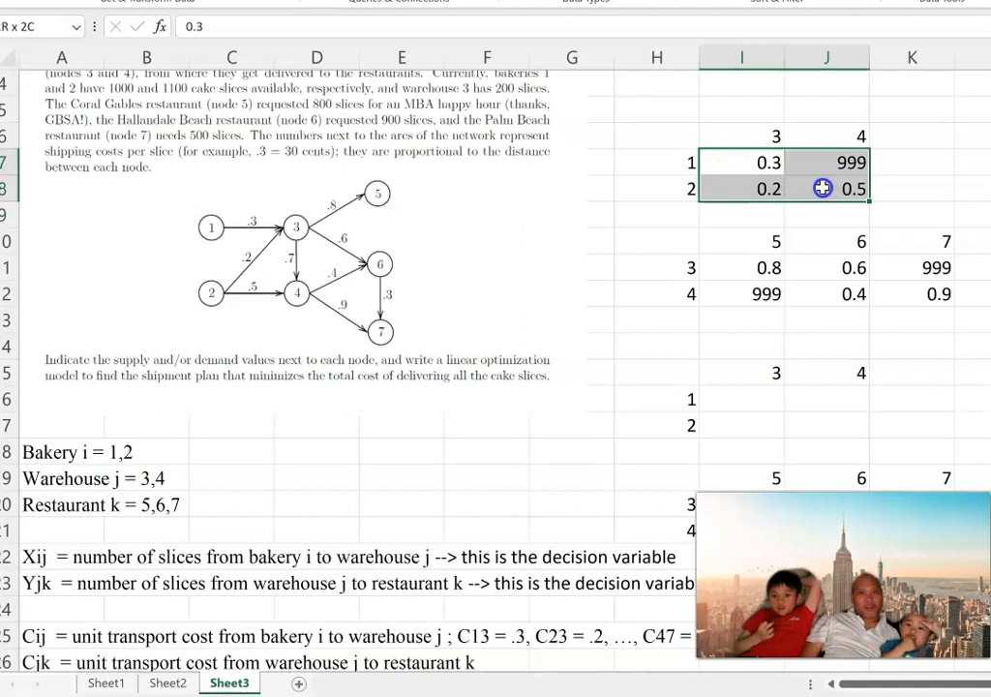
click(746, 167)
click(813, 187)
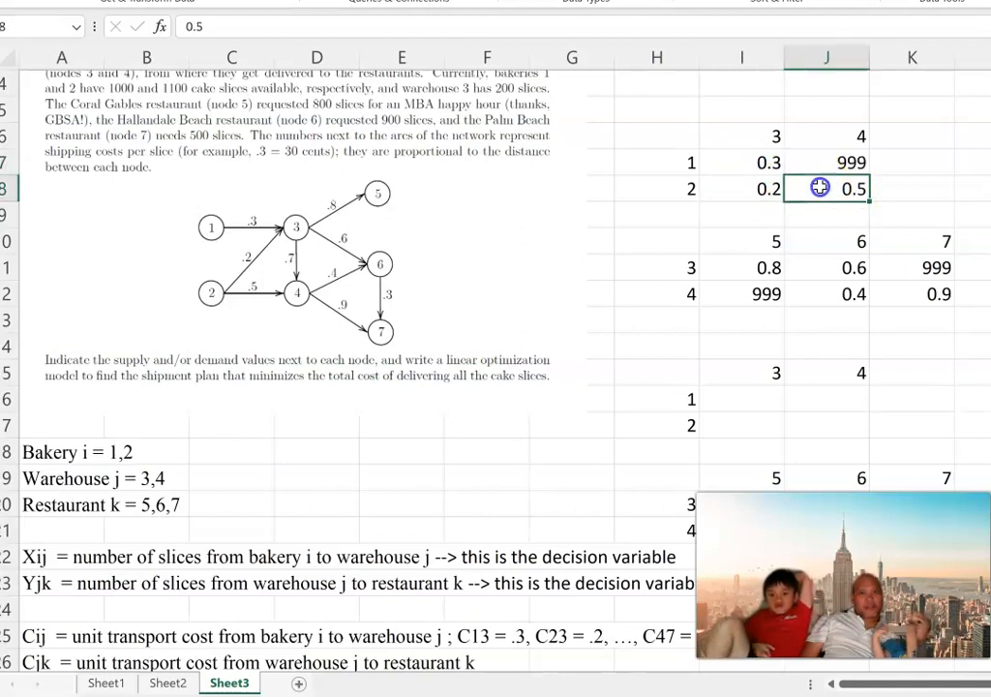
click(774, 161)
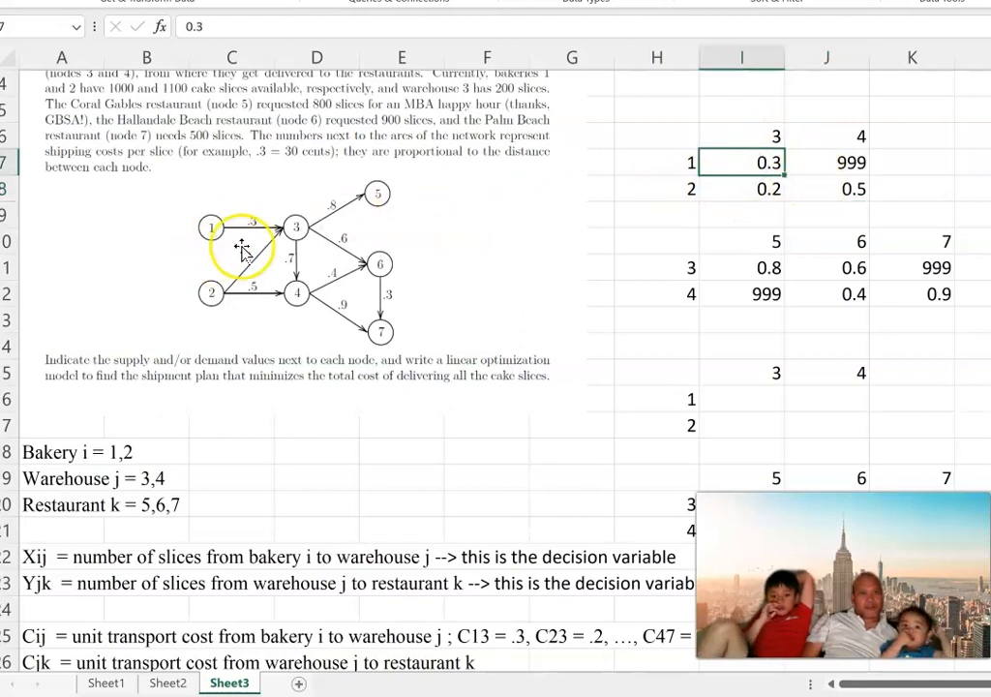
click(857, 164)
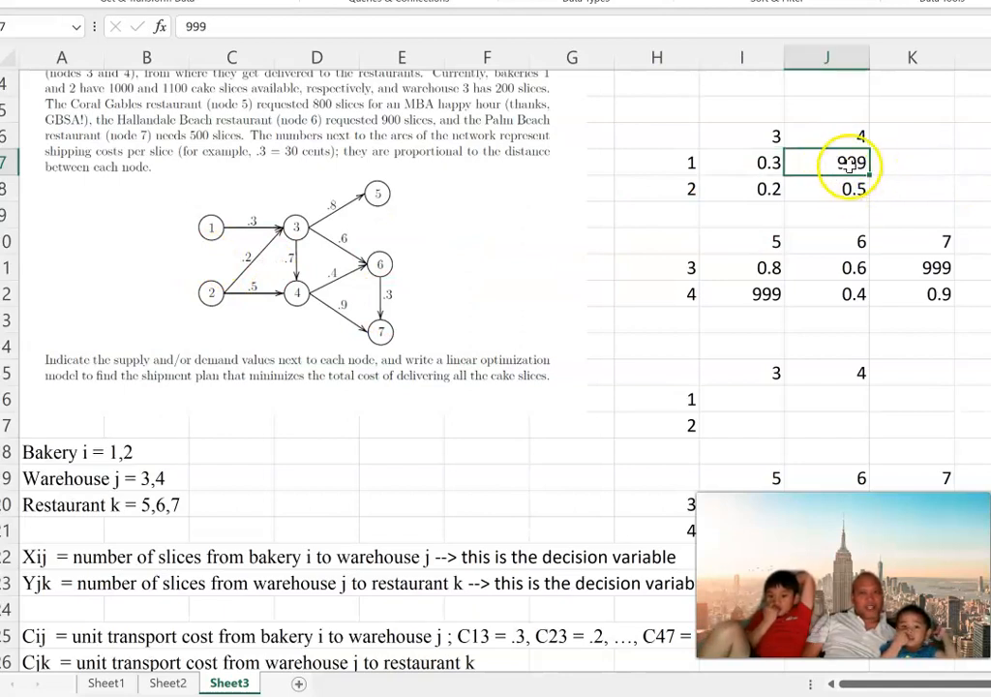
click(761, 165)
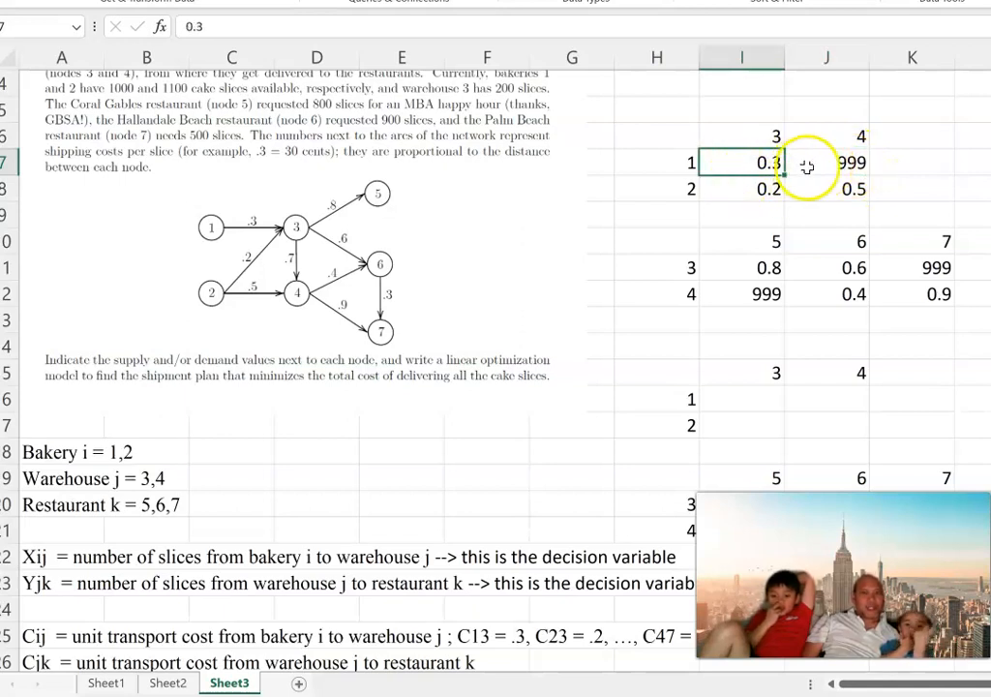
click(845, 164)
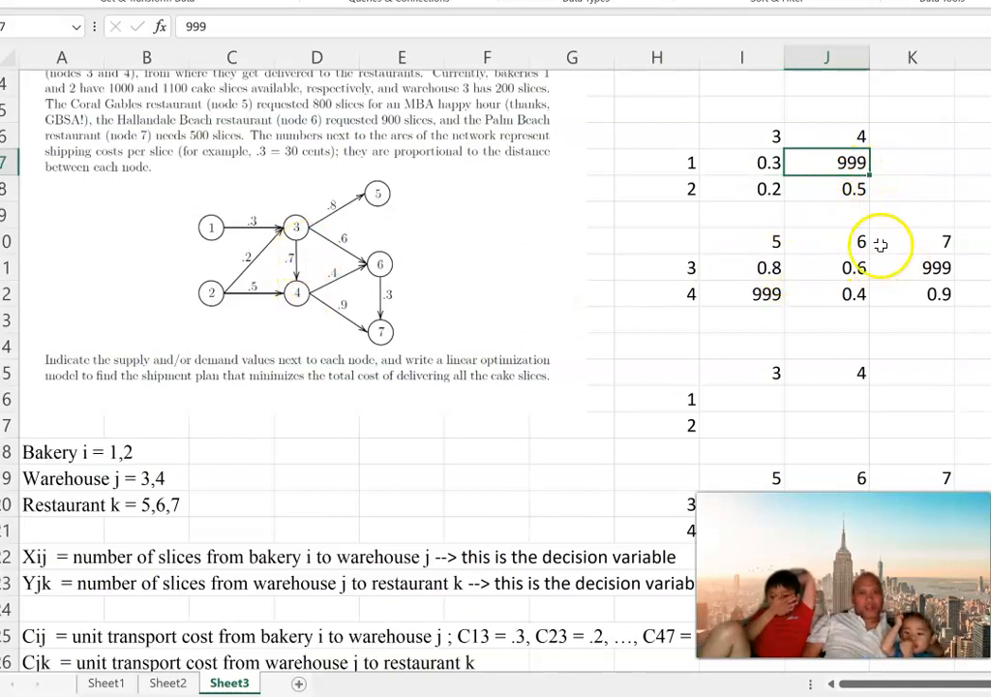
click(937, 268)
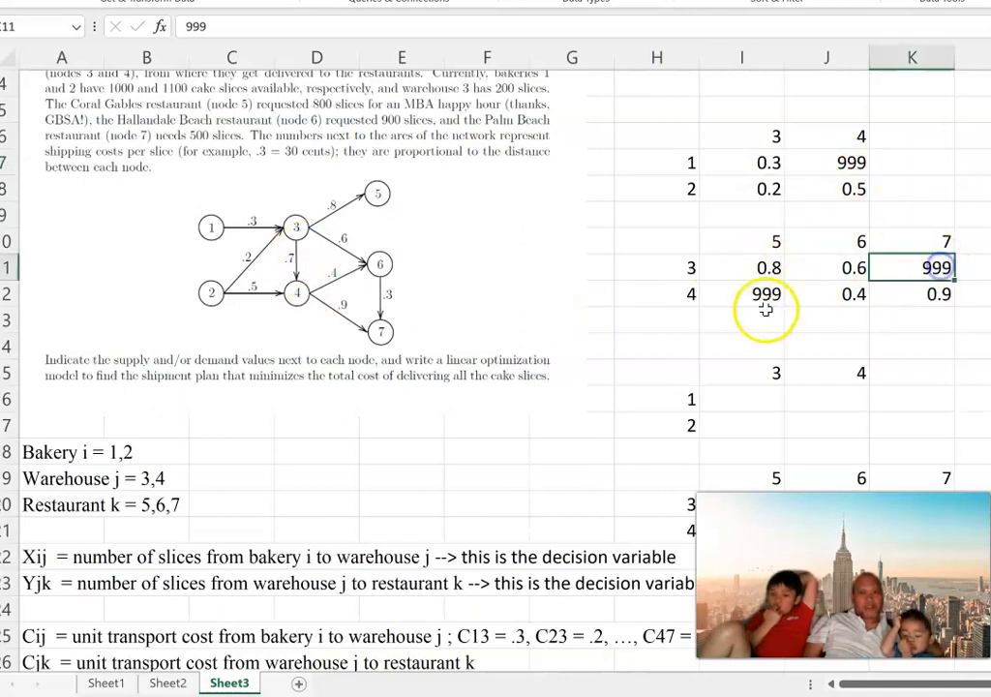
click(765, 296)
click(930, 268)
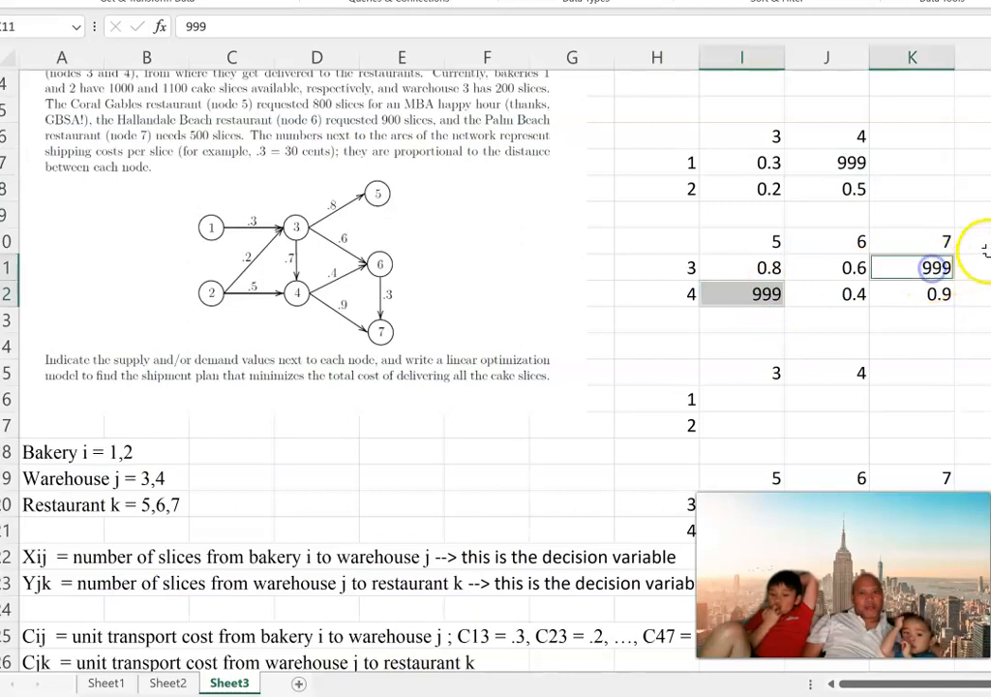
Step: Examine the 999 costs standing in for the missing arcs 3 to 7, 4 to 5 and 1 to 4 in the cost tables
click(915, 238)
click(936, 269)
click(765, 295)
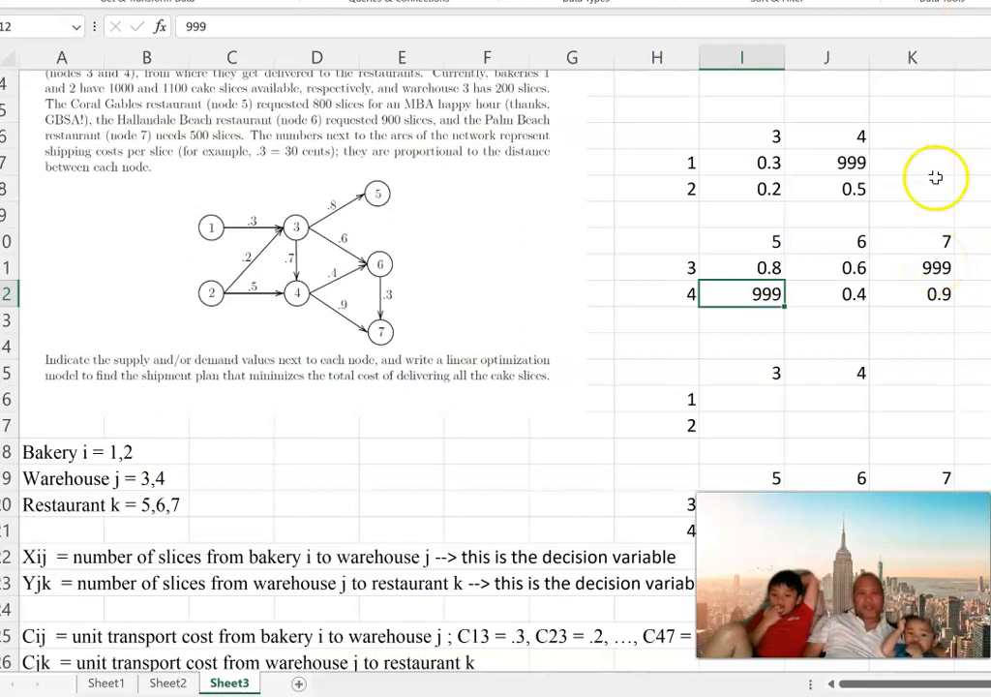
click(937, 268)
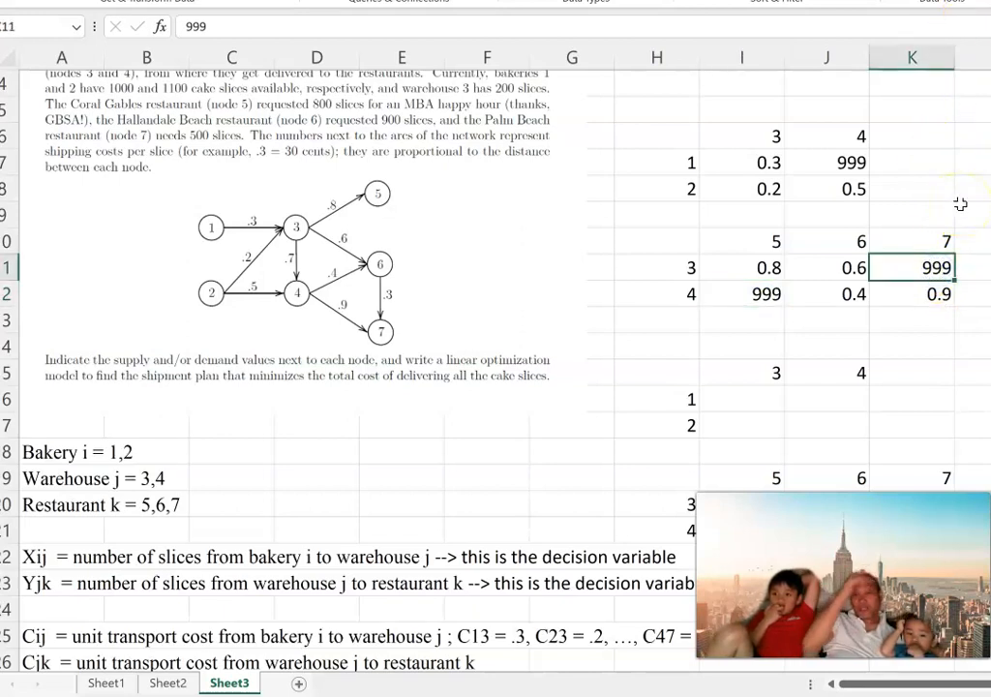
click(762, 295)
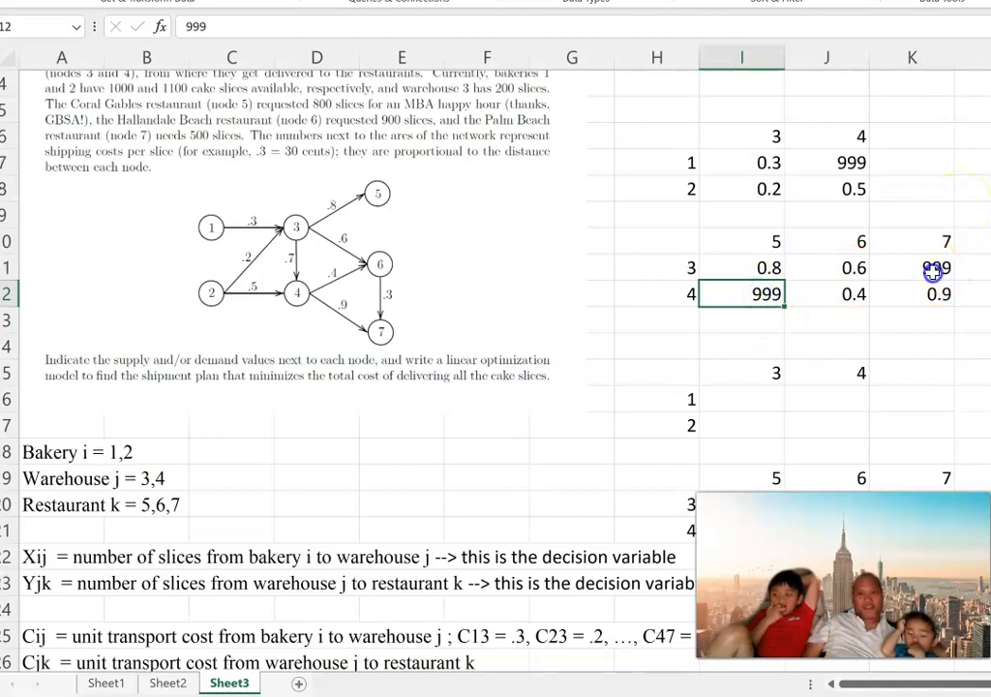
click(932, 270)
click(761, 300)
click(936, 269)
click(762, 303)
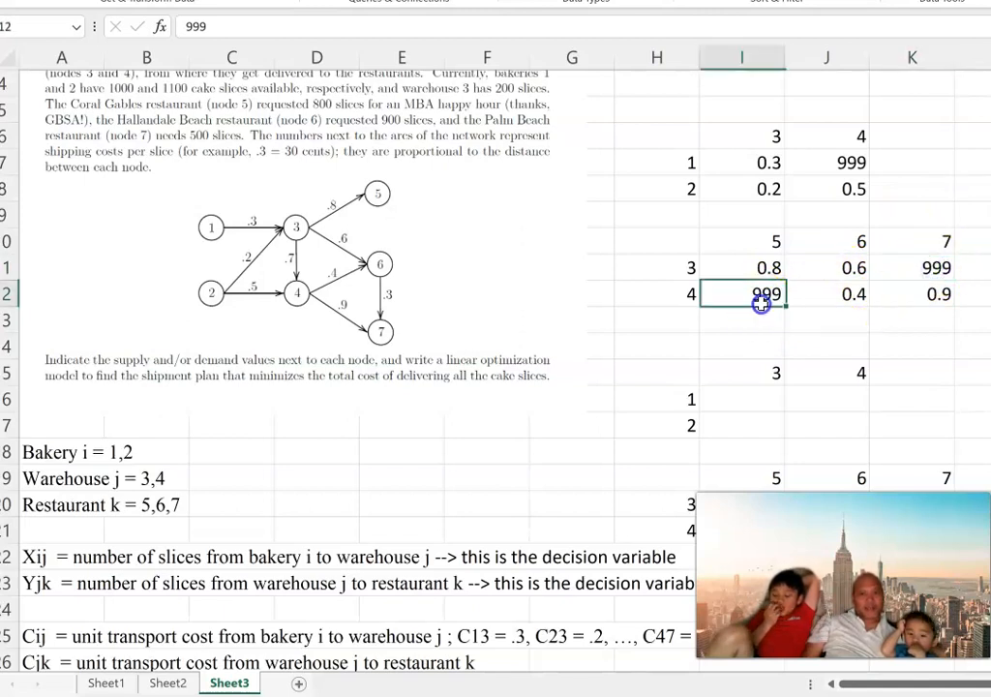
click(931, 270)
click(765, 306)
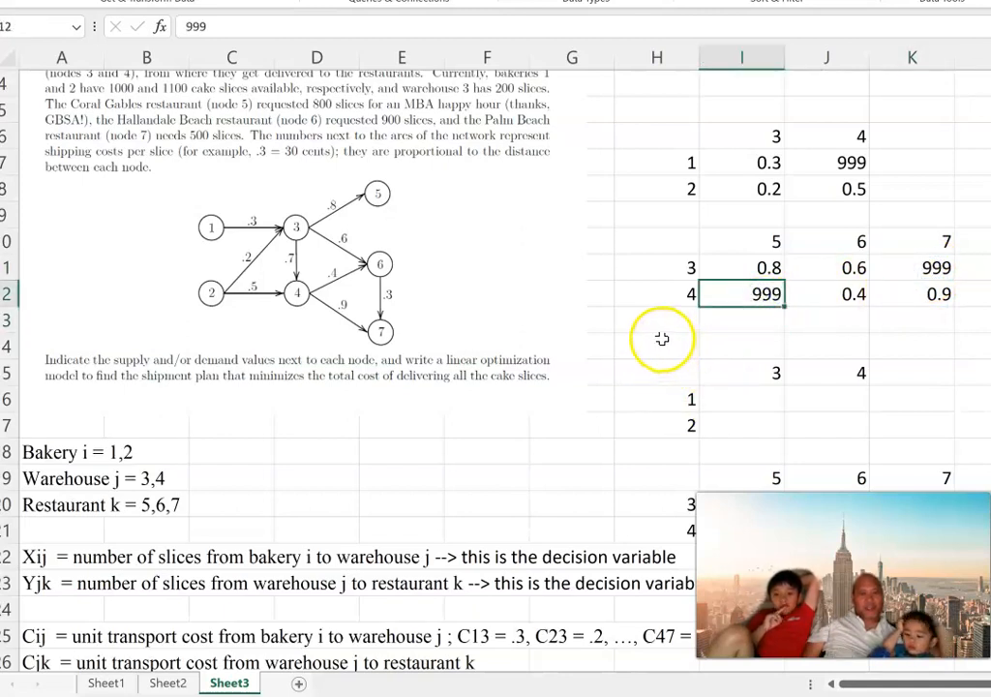
click(954, 270)
click(758, 299)
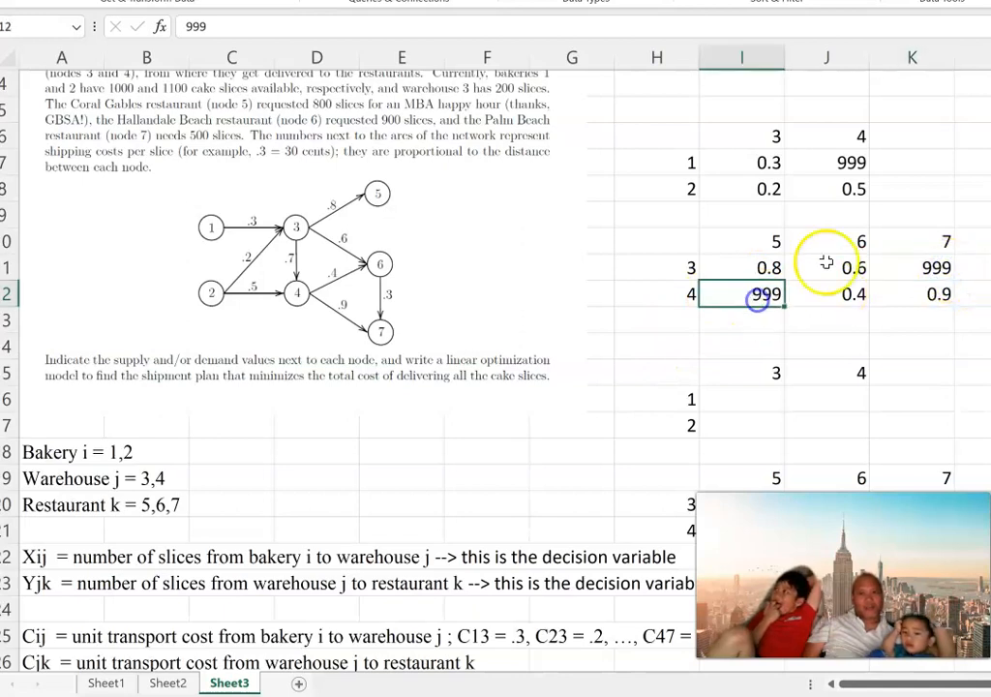
click(830, 165)
click(936, 266)
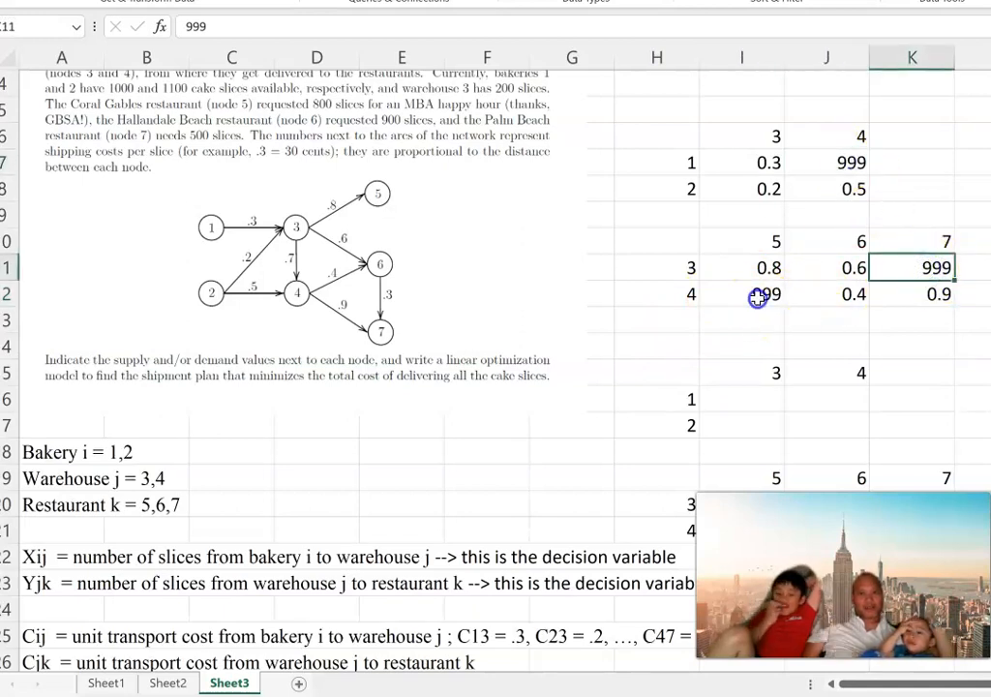
click(750, 296)
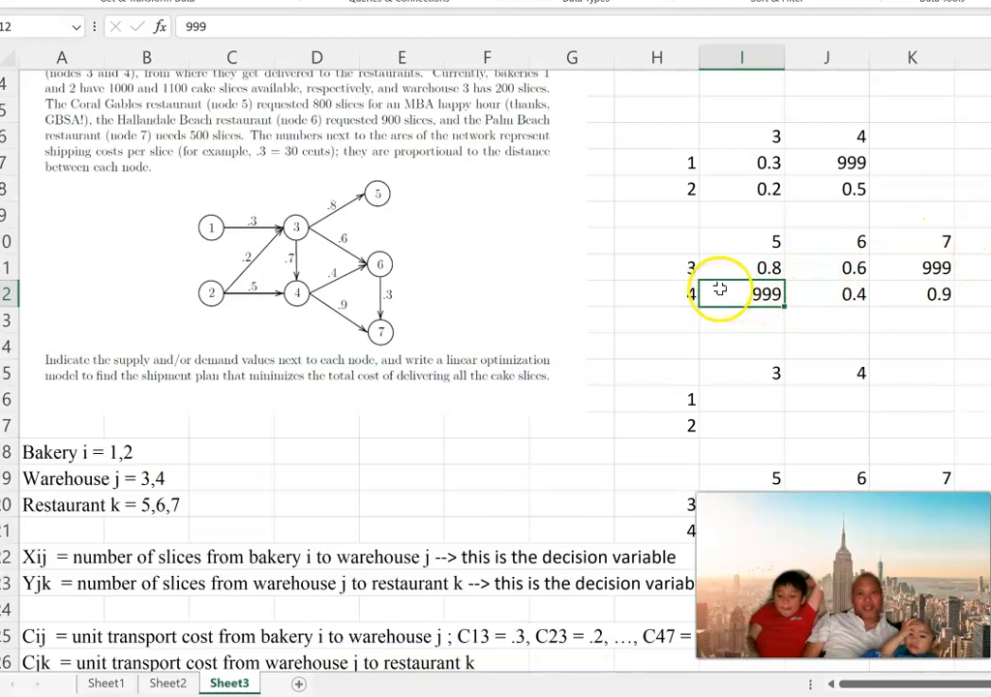
click(687, 275)
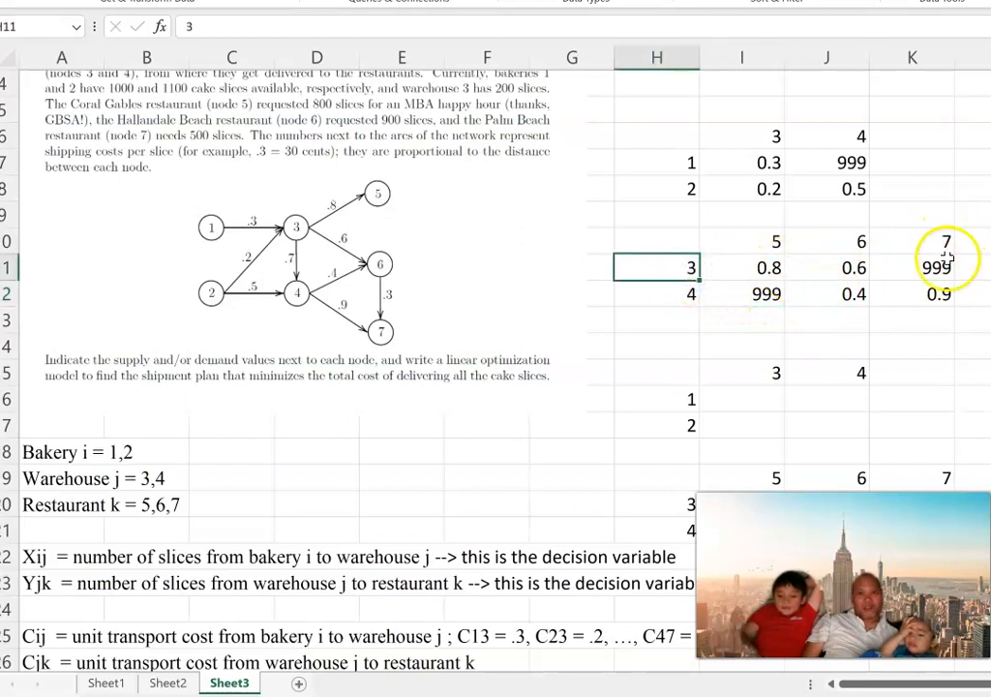
click(668, 163)
click(821, 161)
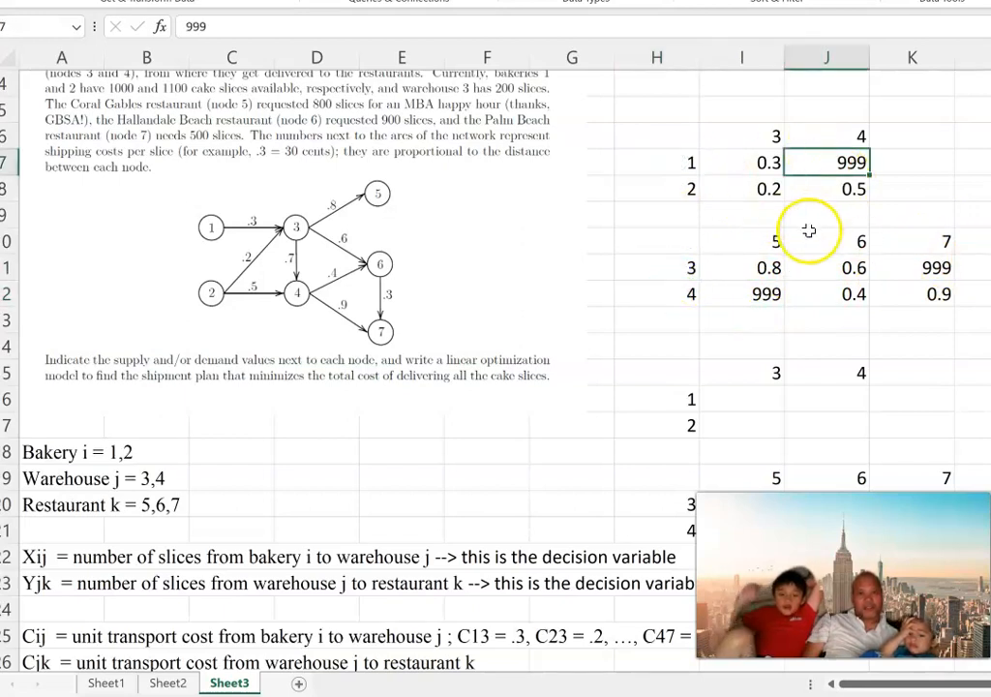
Step: Fill the decision variable cells I16:J17 and I20:K21 with yellow
scroll(810, 231, down, 1)
scroll(801, 254, down, 1)
drag(780, 244, 825, 264)
click(858, 239)
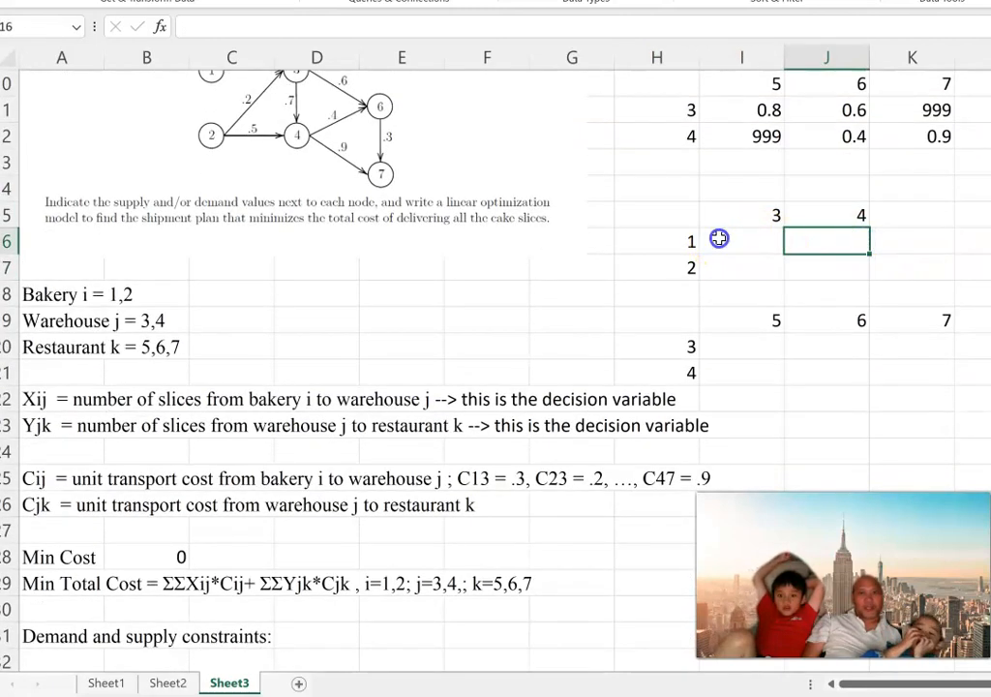
drag(721, 240, 805, 269)
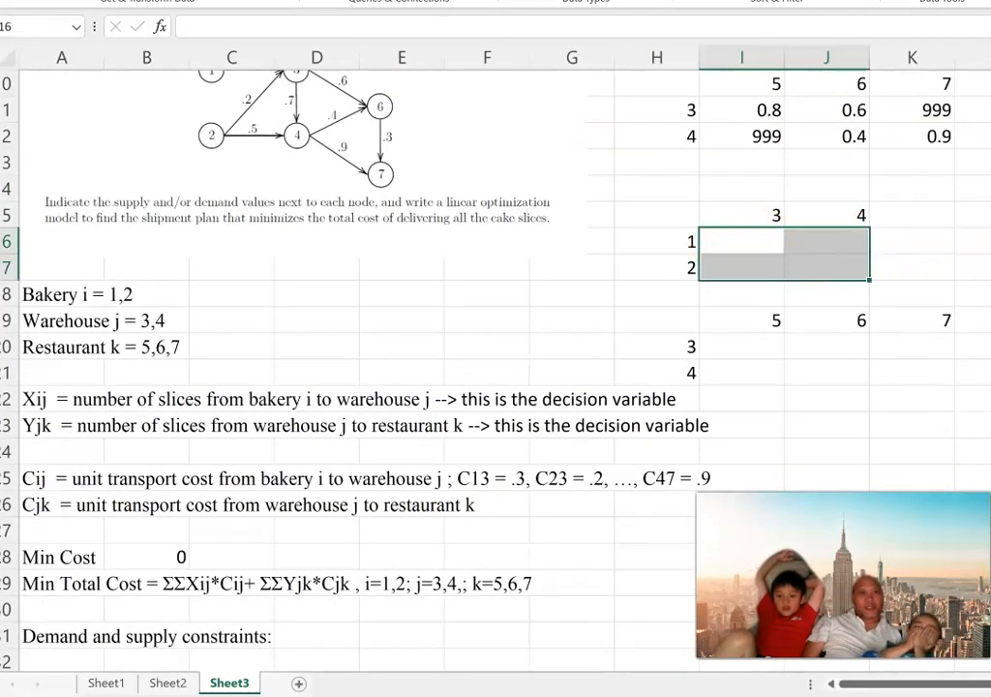
click(288, 1)
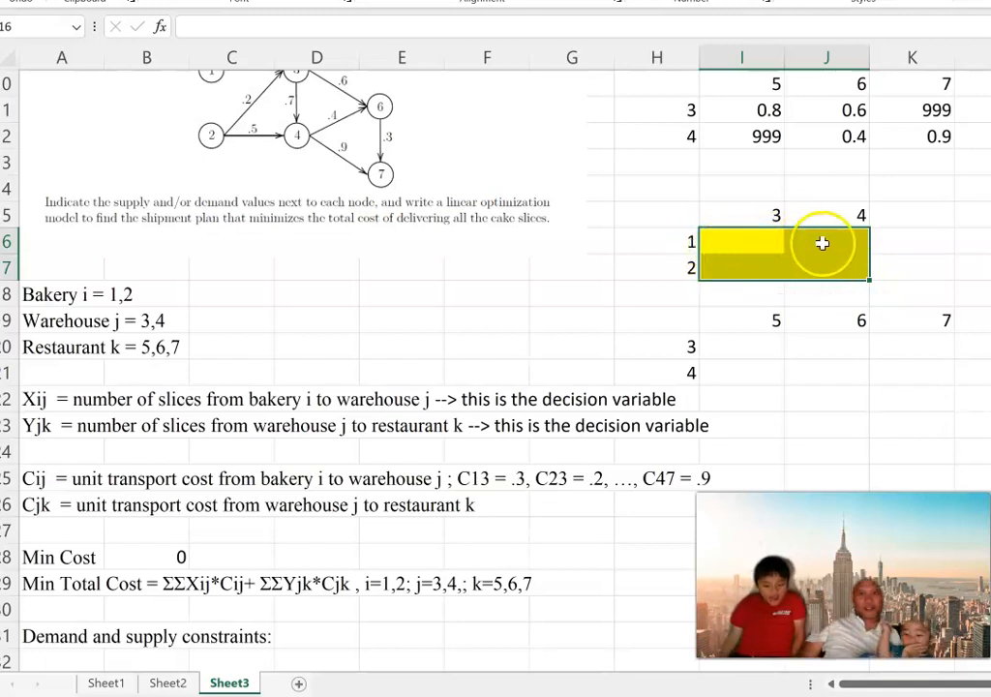
drag(713, 347, 950, 375)
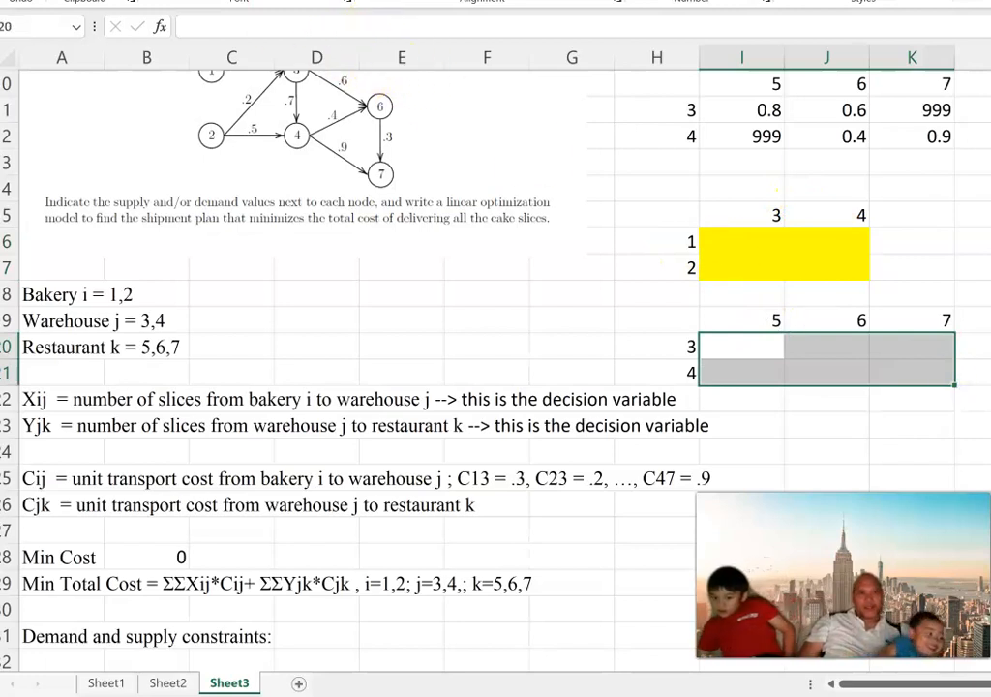
key(F4)
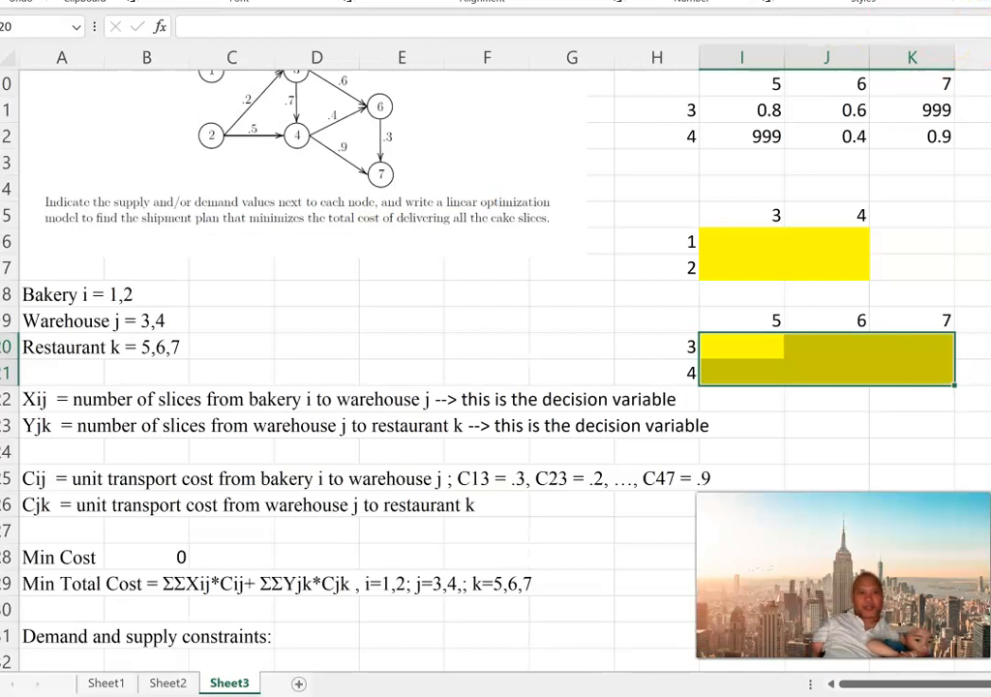
Step: Inspect the Min Cost formula in B28 and the cost and decision variable ranges it references
click(171, 557)
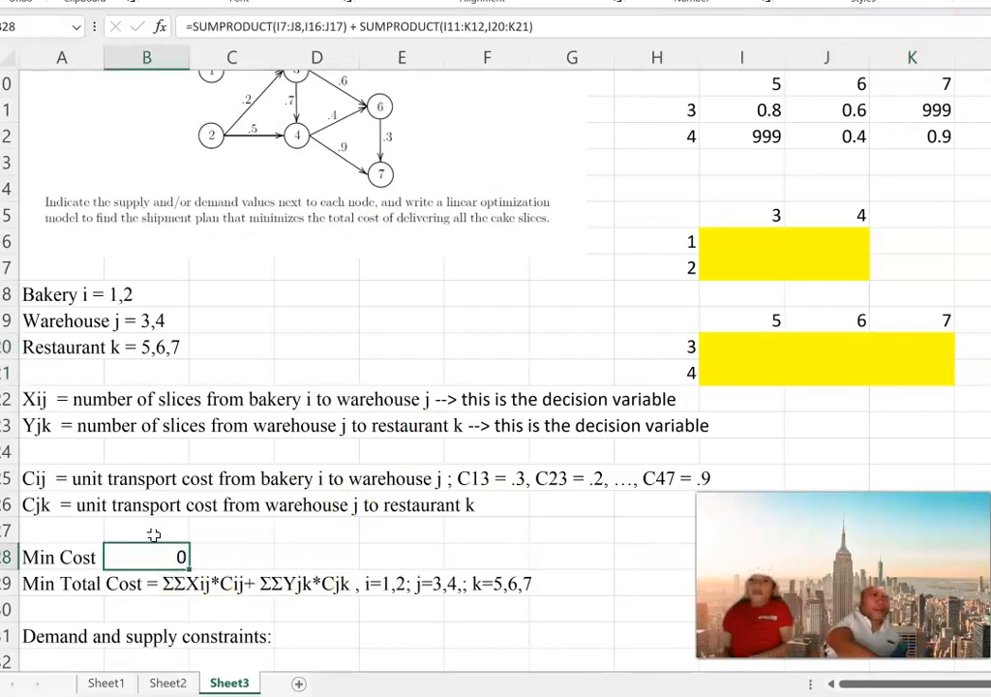
key(F2)
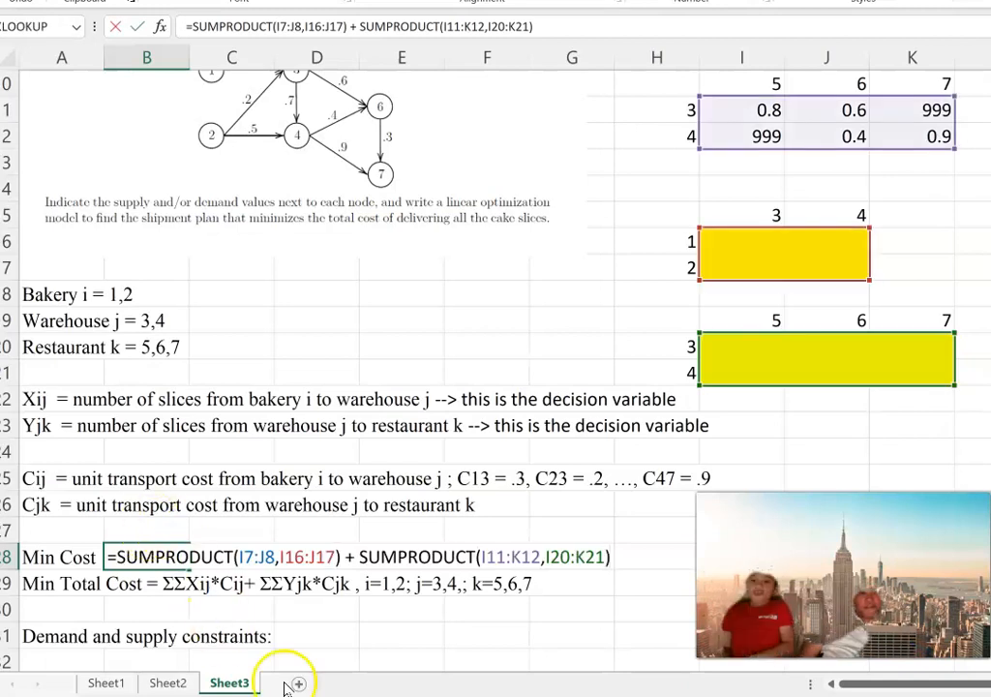
scroll(416, 523, up, 2)
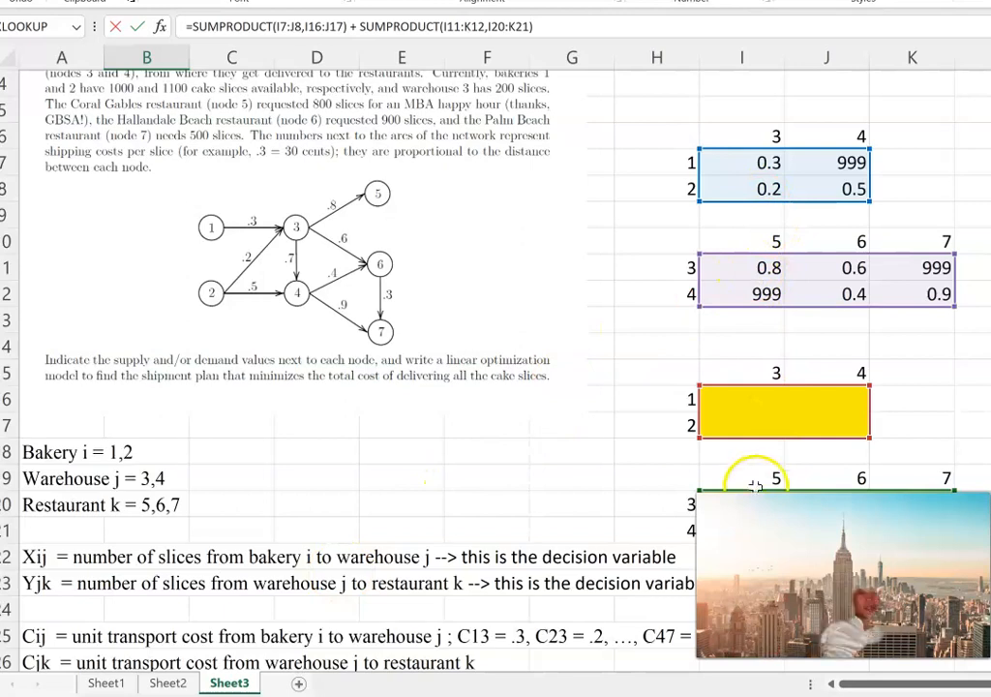
scroll(756, 484, down, 2)
key(Return)
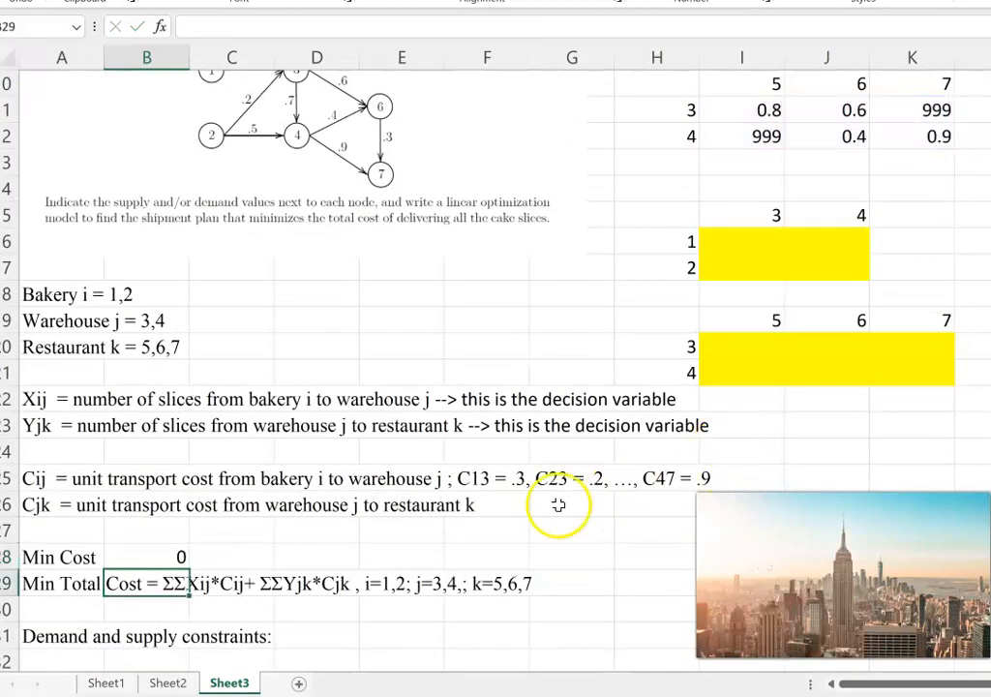
Step: Review the node 1 and node 2 supply constraints alongside the problem text and the bakery-to-warehouse tables
scroll(559, 505, down, 2)
click(326, 513)
click(374, 534)
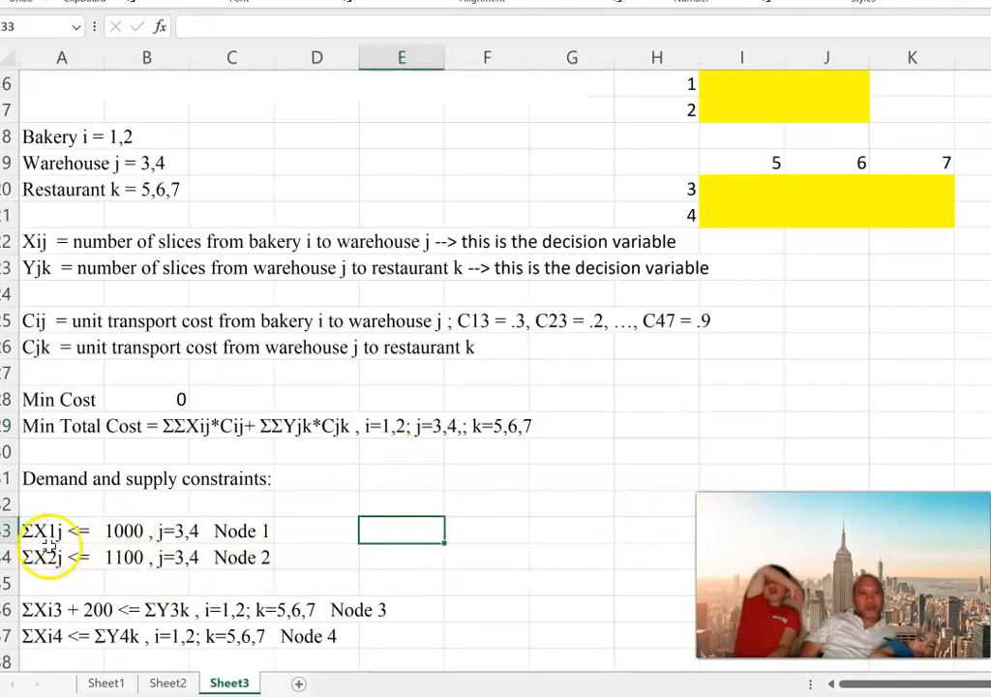
scroll(513, 525, up, 3)
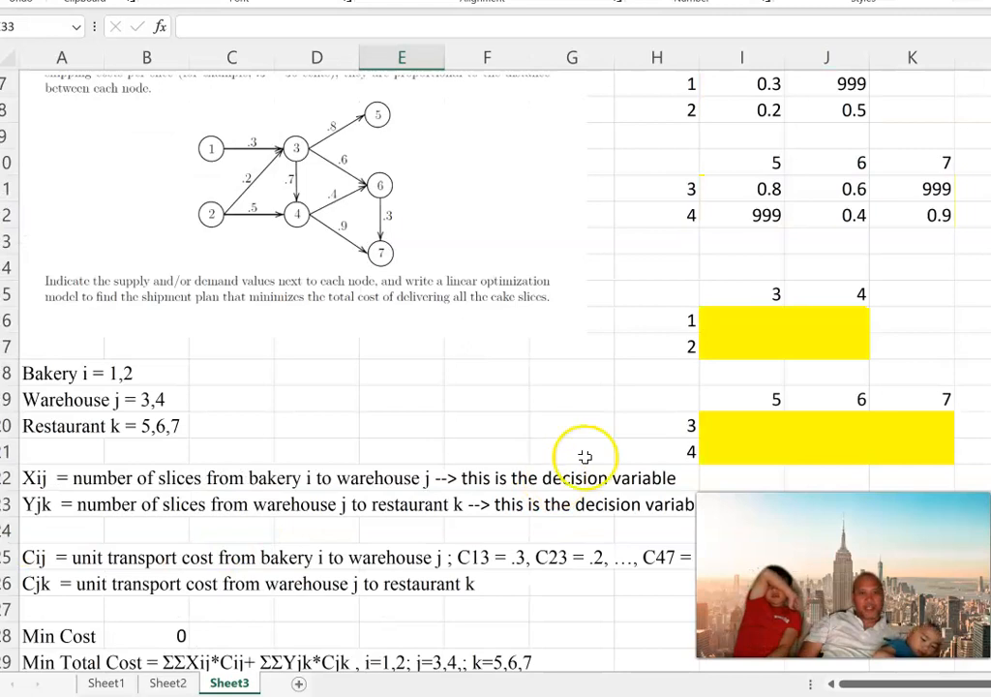
scroll(891, 219, up, 2)
click(912, 250)
click(912, 241)
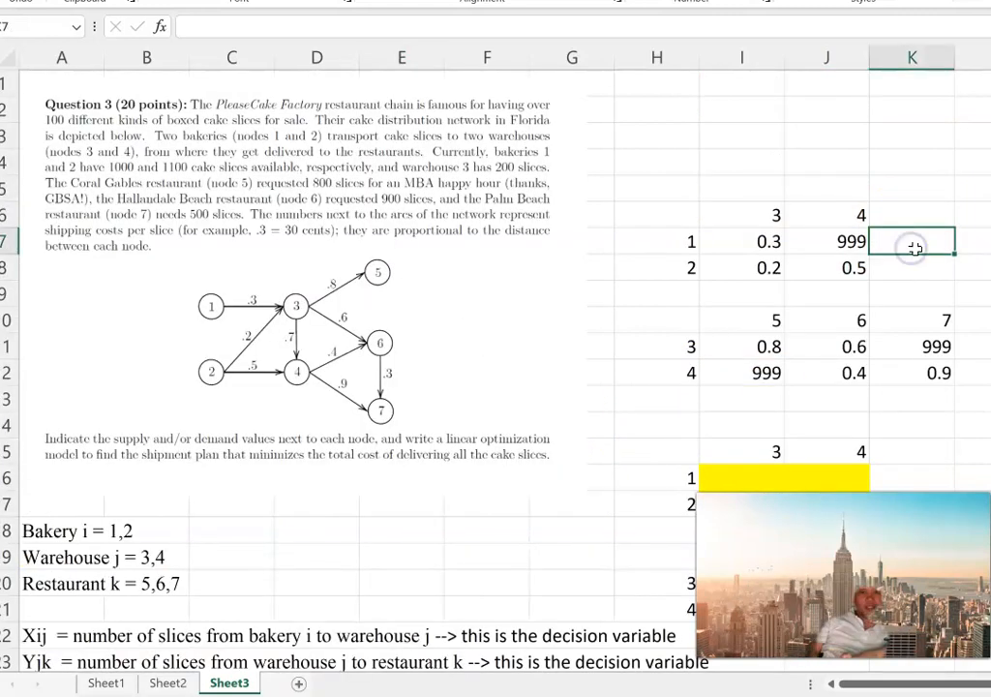
scroll(909, 363, down, 1)
scroll(908, 363, down, 1)
Step: Total each bakery's outgoing shipments in K16:K17, using =SUM(I16:J16) for bakery 1 and copying it down for bakery 2
click(910, 396)
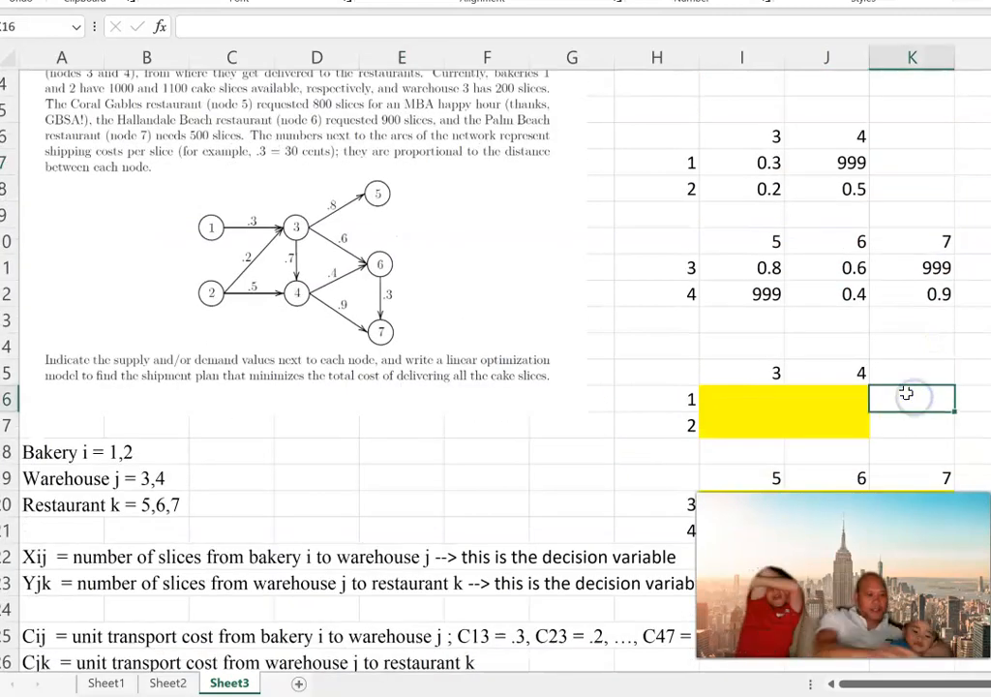
text(=sum()
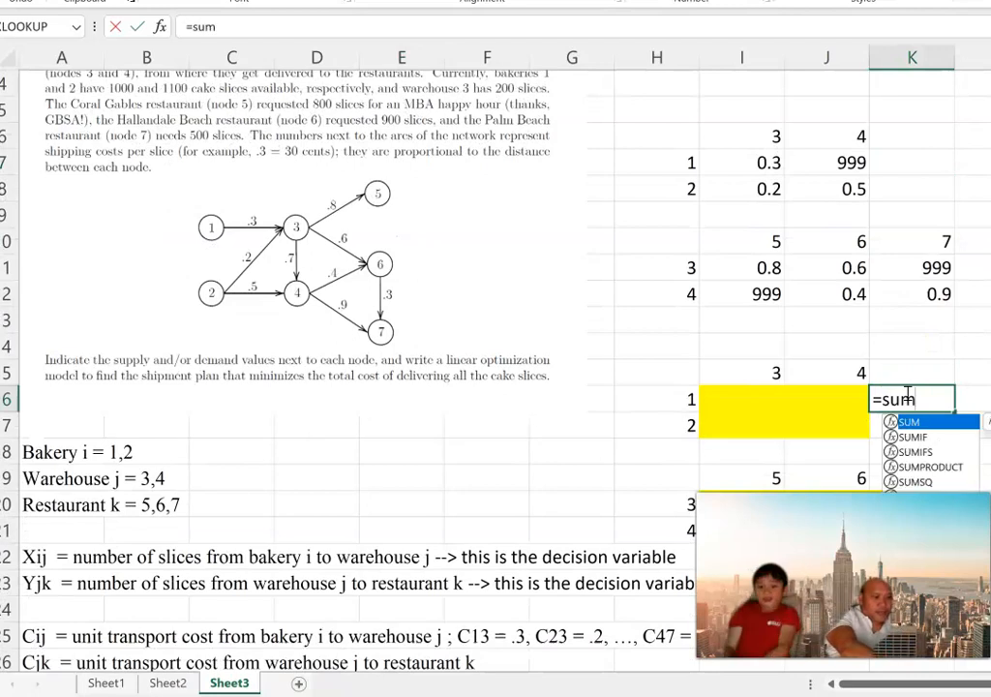
key(Left)
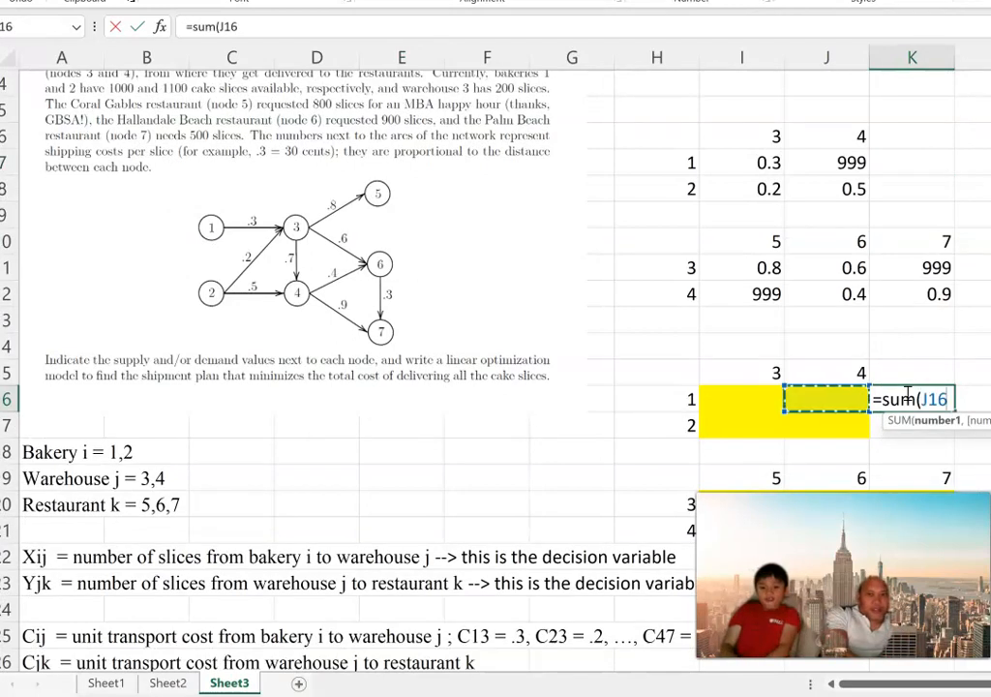
key(Left)
key(shift+Right)
key(Return)
click(906, 393)
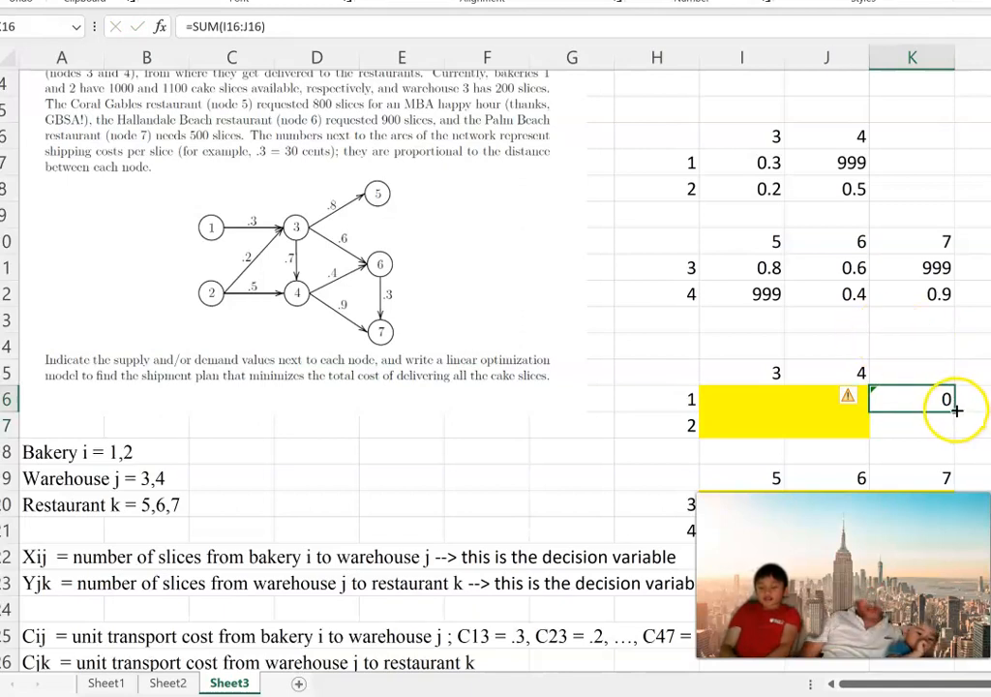
drag(955, 410, 954, 433)
Step: Enter the <= sign in L16 and L17 beside the two bakery shipment totals
scroll(891, 378, down, 2)
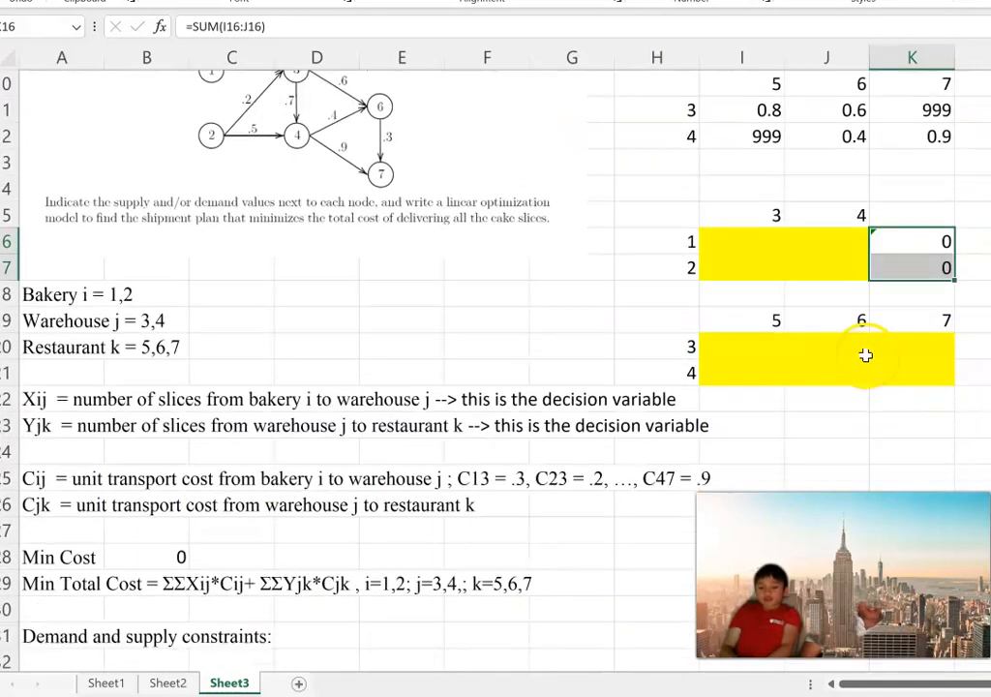
scroll(822, 347, down, 1)
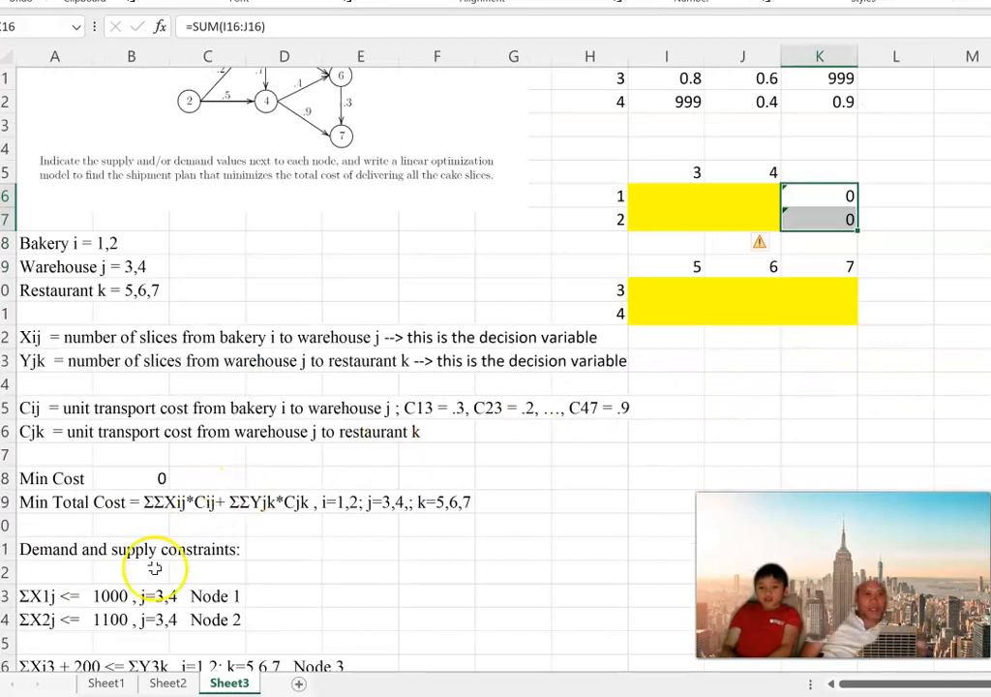
click(910, 148)
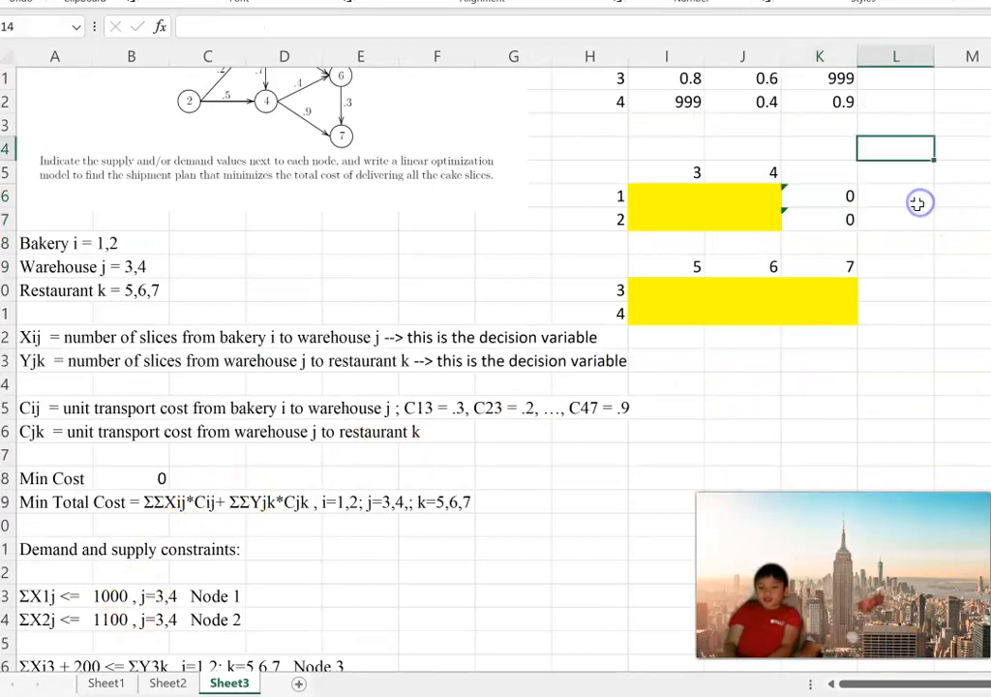
key(Down)
key(Down)
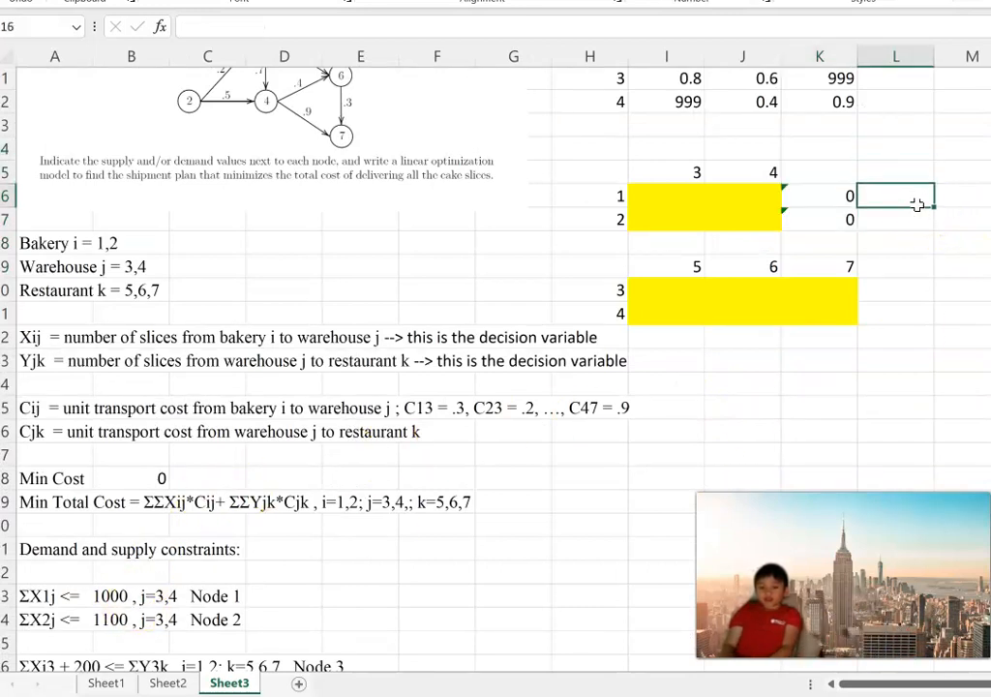
key(Return)
click(914, 203)
drag(914, 203, 914, 219)
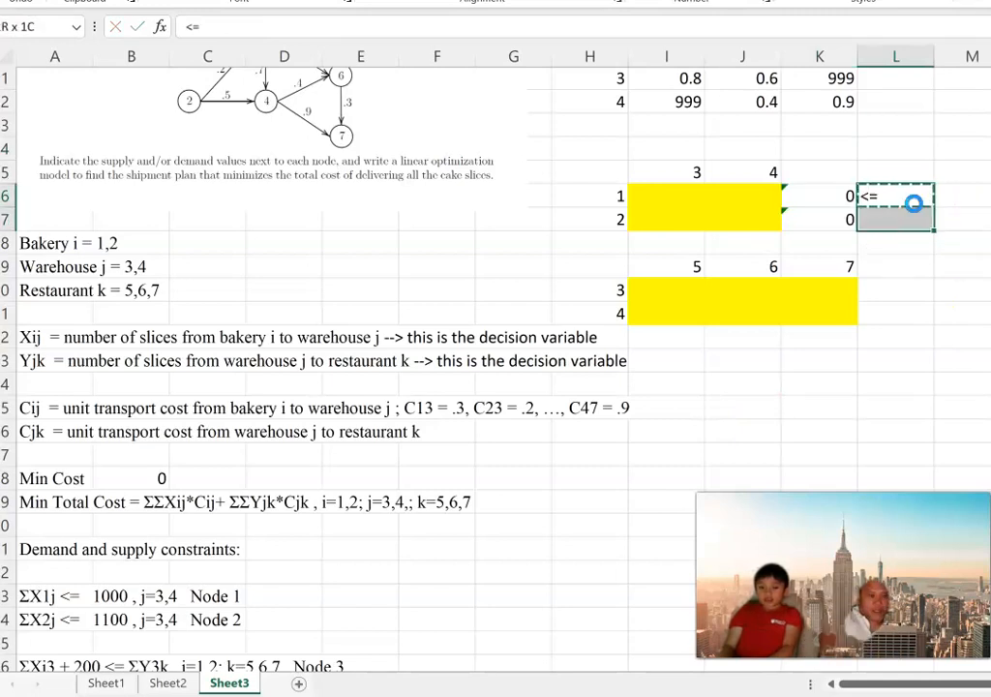
text(<=)
Step: Enter the bakery supply limits 1000 in M16 and 1100 in M17
key(Right)
key(Up)
key(Down)
key(Down)
key(Up)
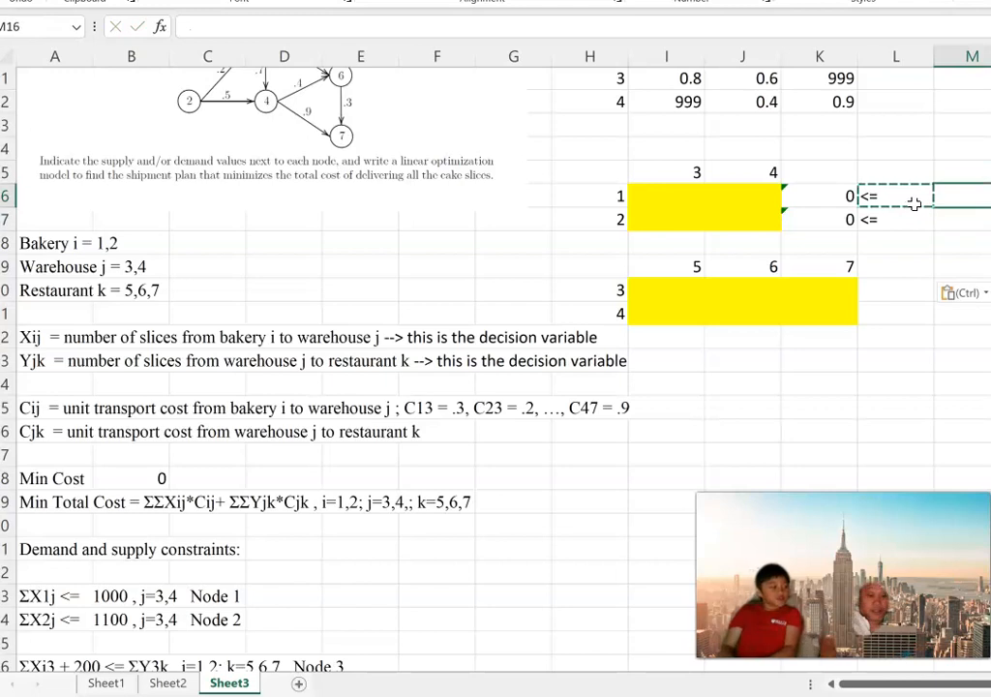
text(1)
key(Return)
key(Up)
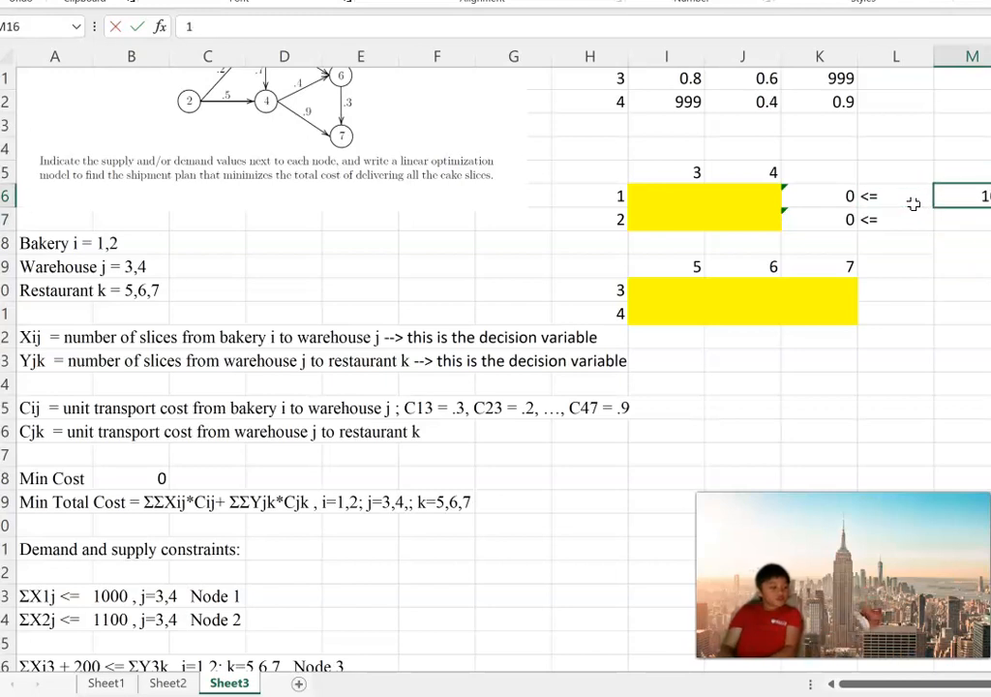
key(Return)
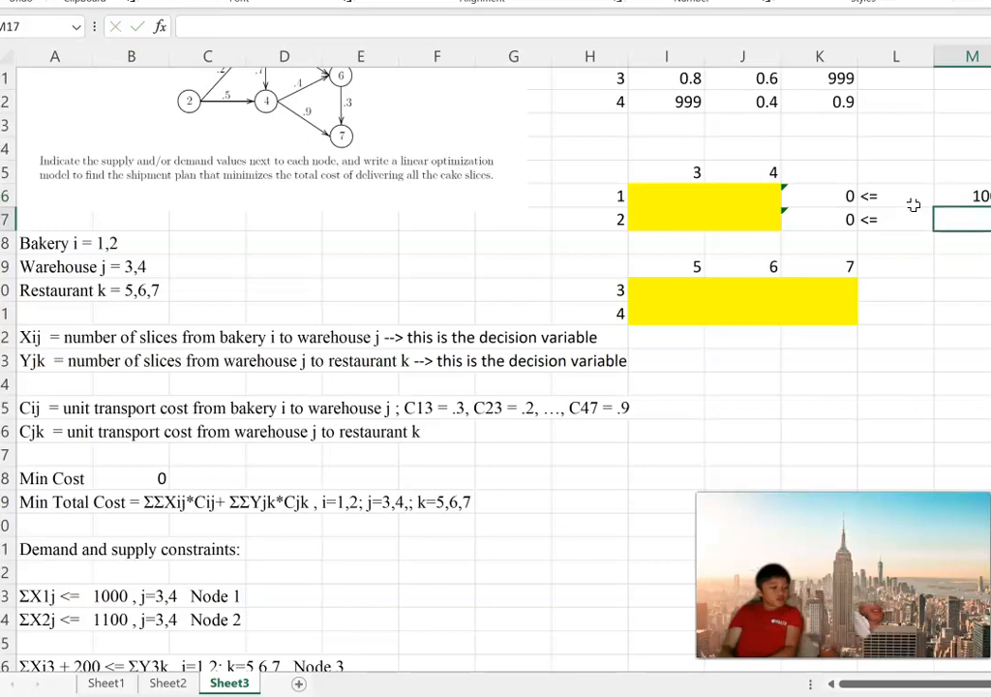
key(Return)
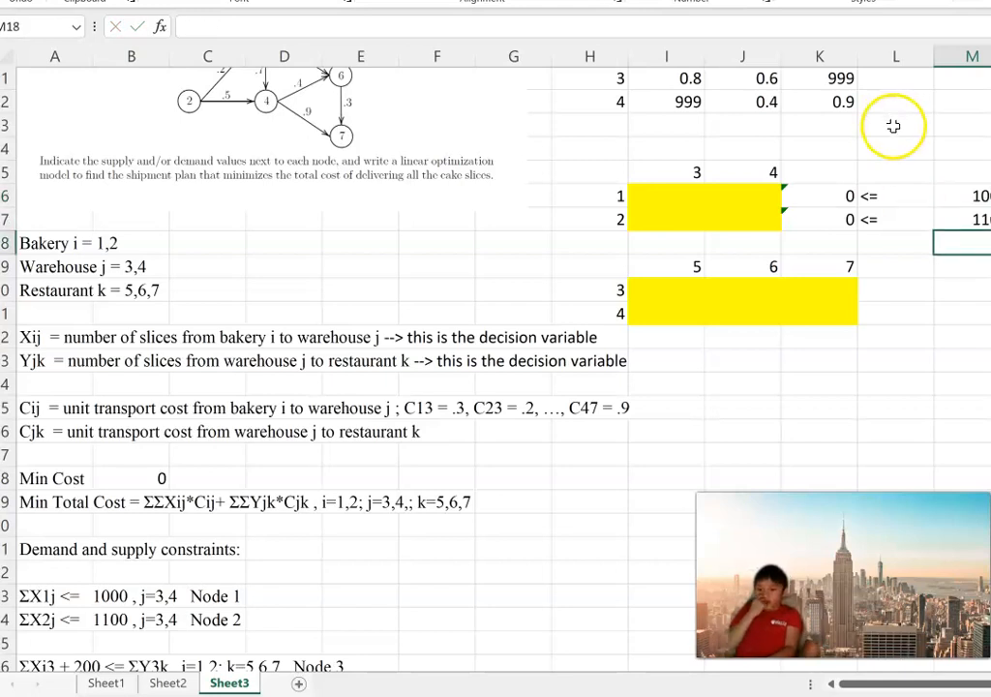
Step: Review the node 3 and node 4 warehouse constraints alongside the network diagram and the yellow shipment tables
ctrl+scroll(805, 169, down, 1)
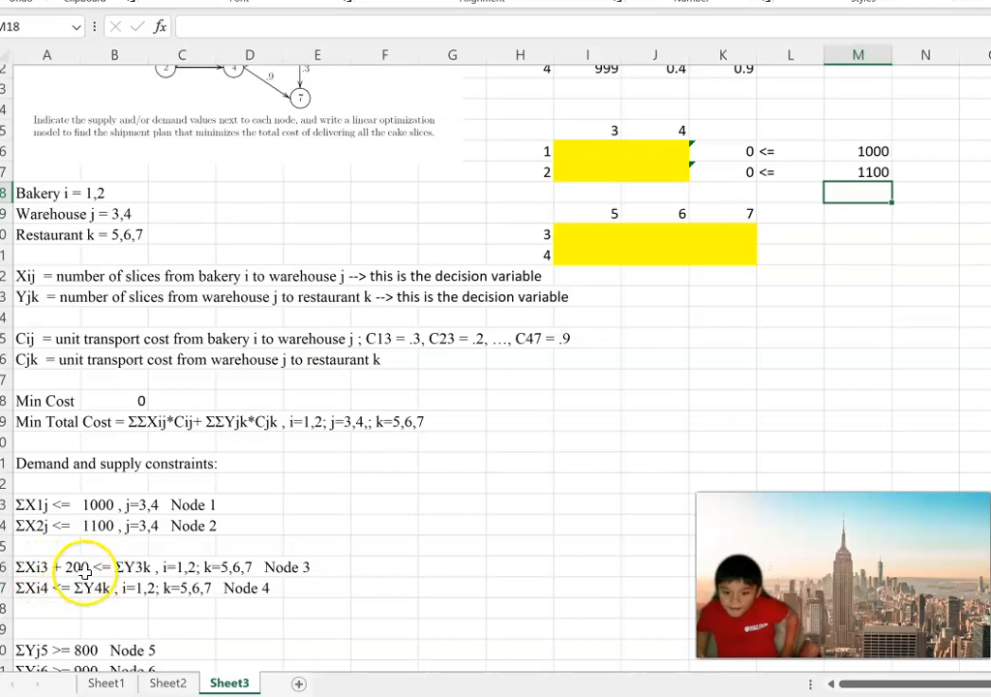
scroll(732, 380, up, 4)
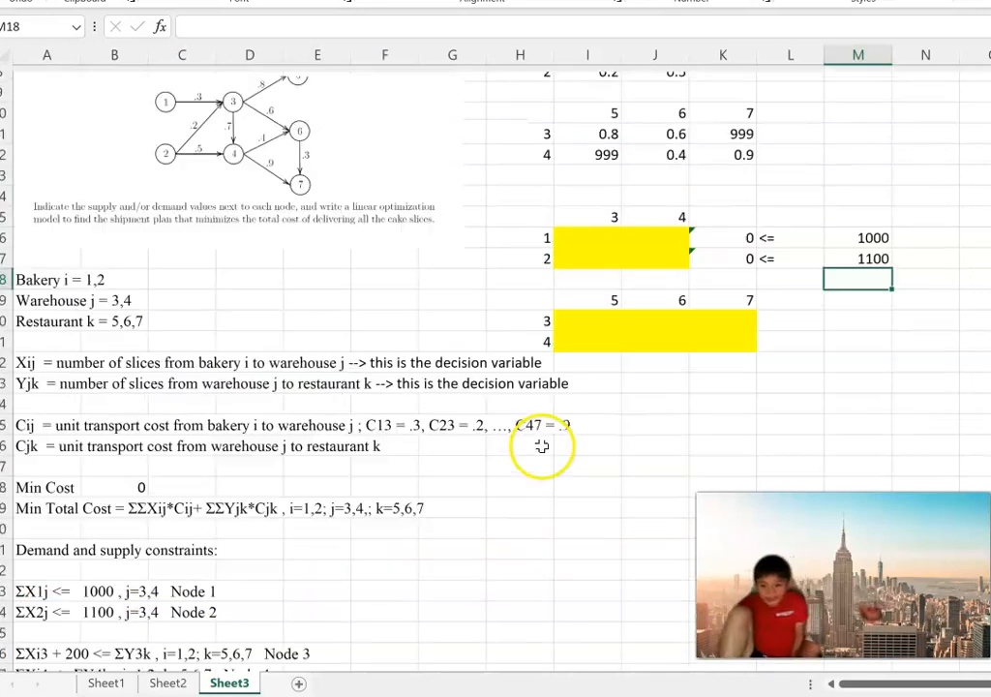
scroll(719, 391, down, 1)
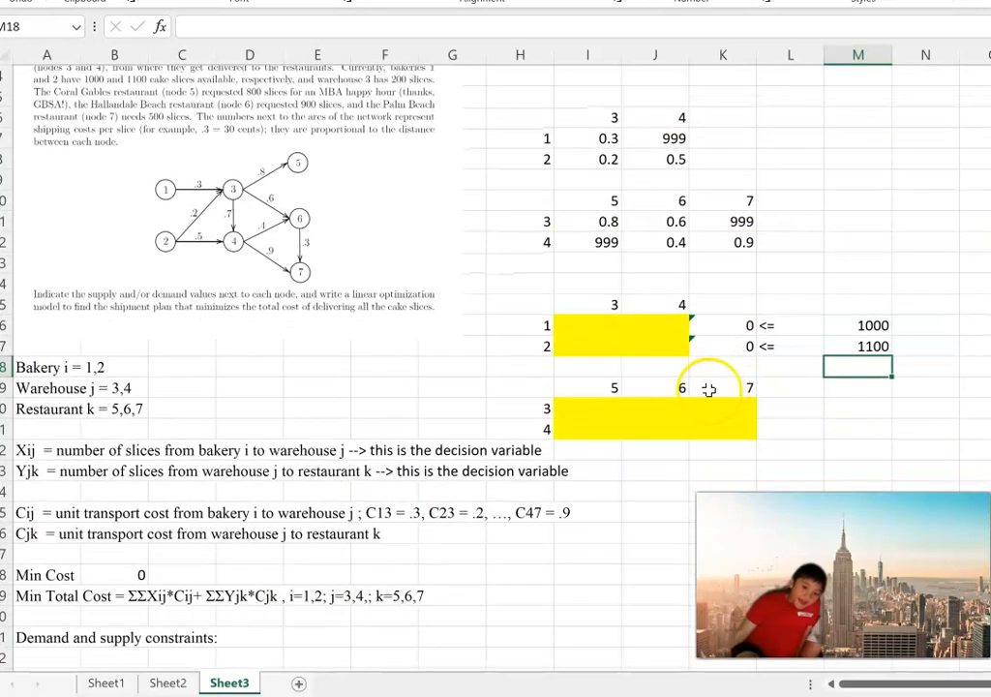
scroll(617, 378, down, 1)
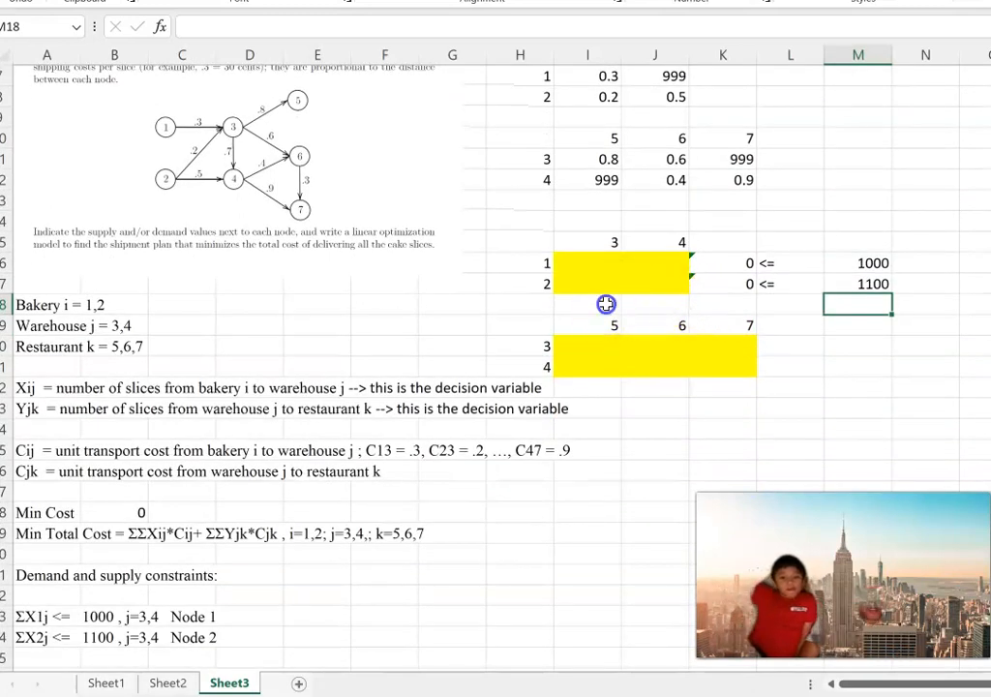
click(606, 304)
drag(601, 262, 600, 293)
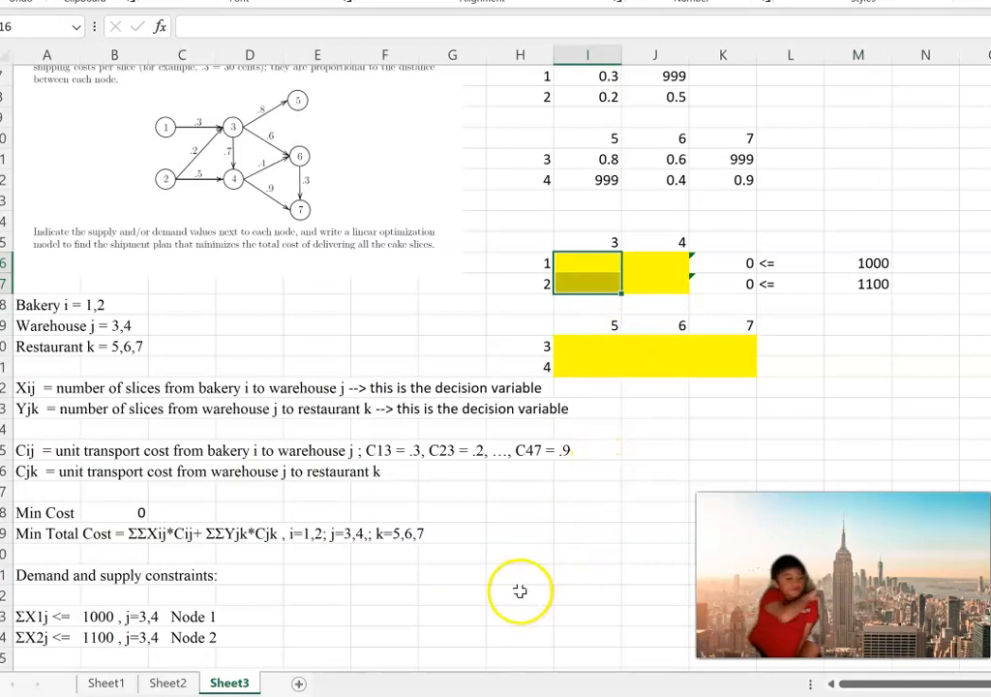
scroll(251, 592, down, 1)
click(383, 625)
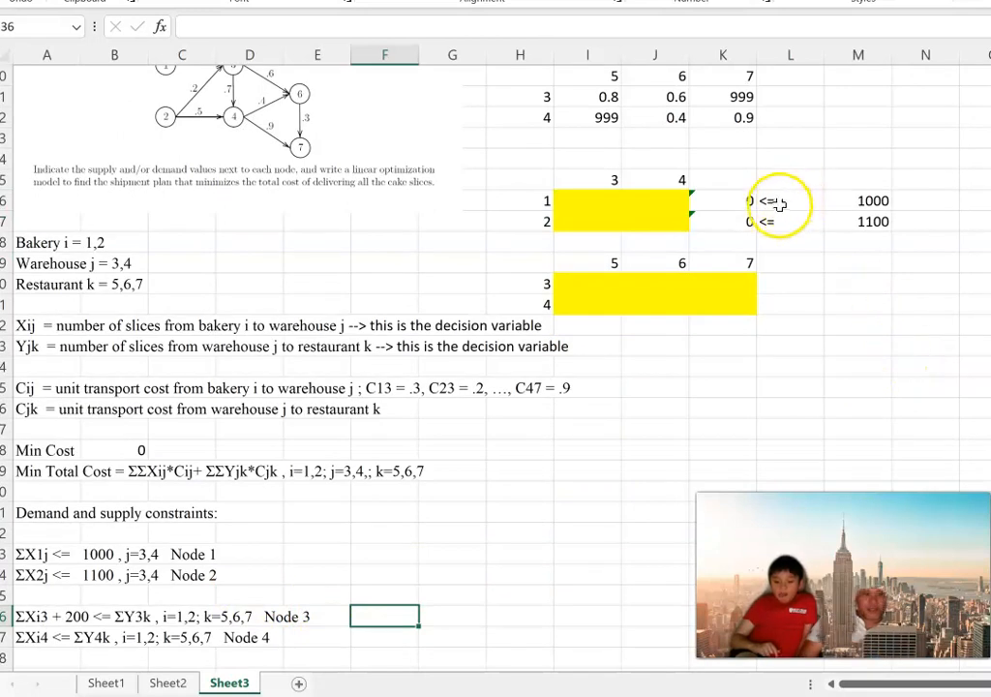
Step: Move the bakery totals, <= signs and supply limits from K16:M17 to F33:H34, beside the node 1 and node 2 constraints
click(742, 201)
drag(742, 202, 830, 231)
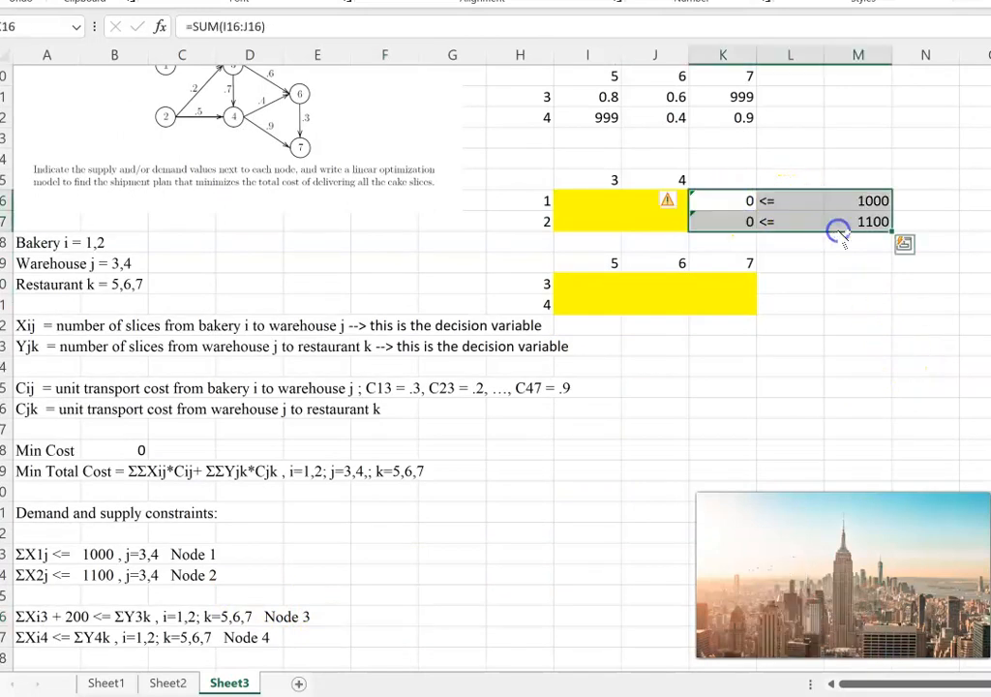
key(ctrl+c)
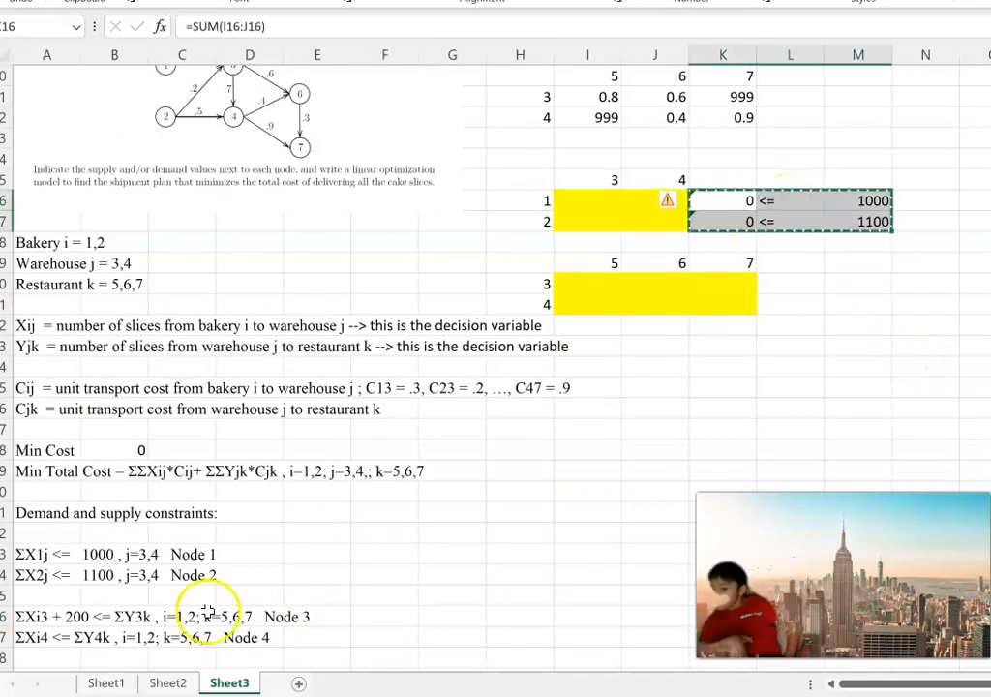
click(380, 555)
key(ctrl+v)
click(392, 588)
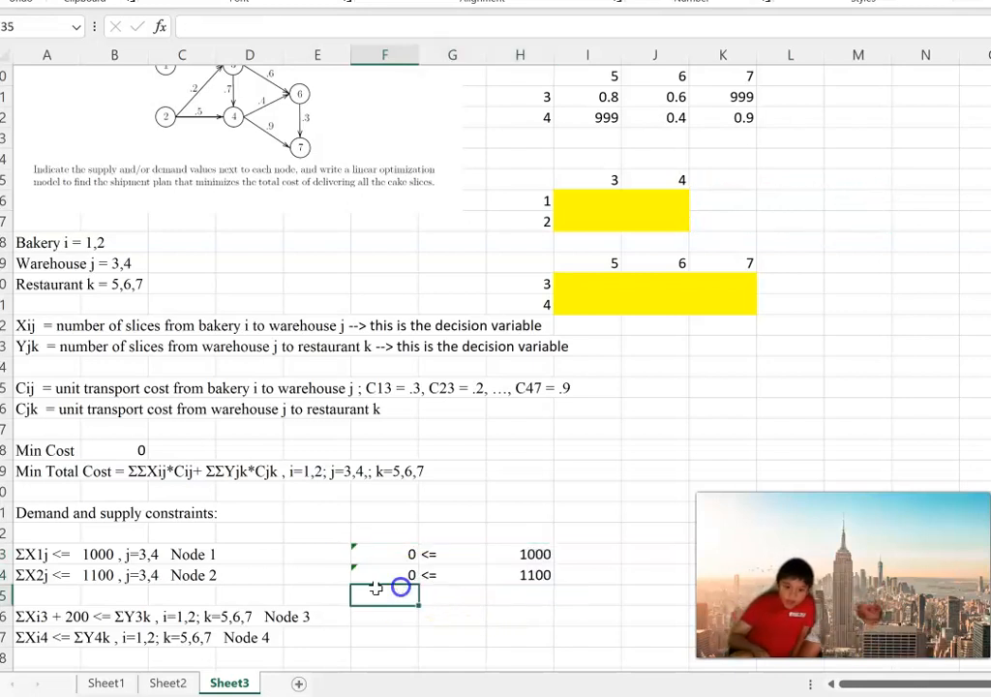
click(215, 555)
Step: Enter the warehouse 3 inflow plus its stock in F36 with the formula =I16+I17+200
click(390, 624)
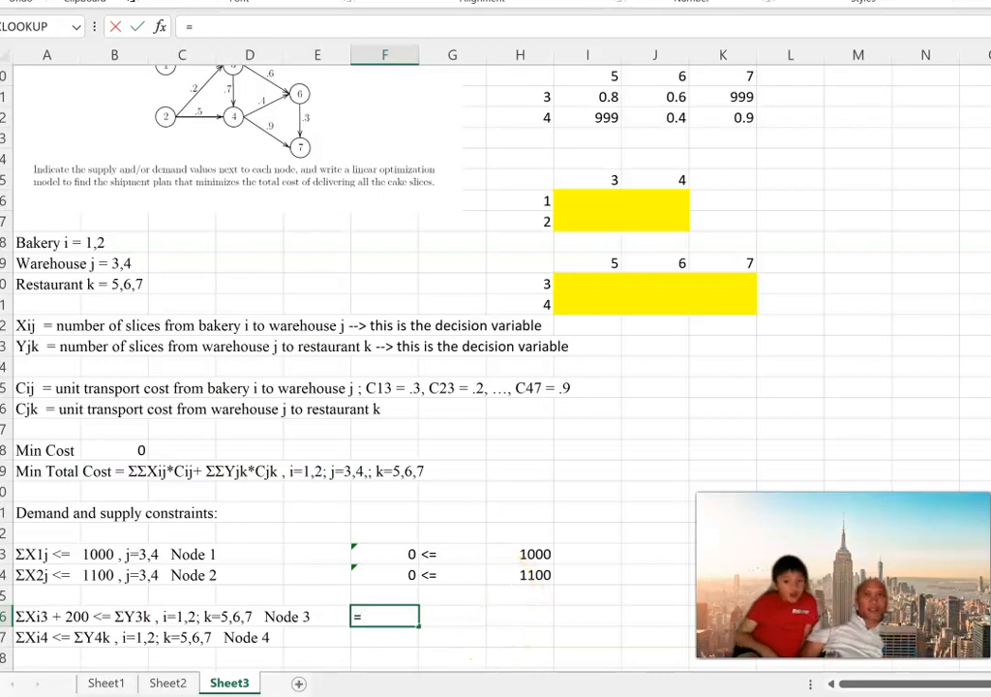
click(600, 201)
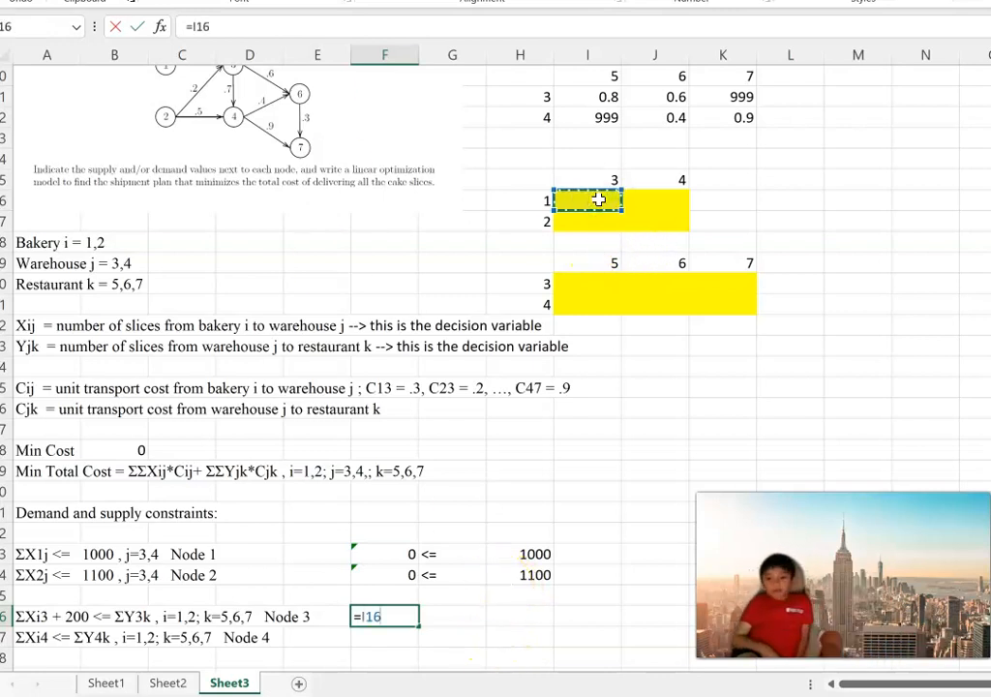
click(571, 223)
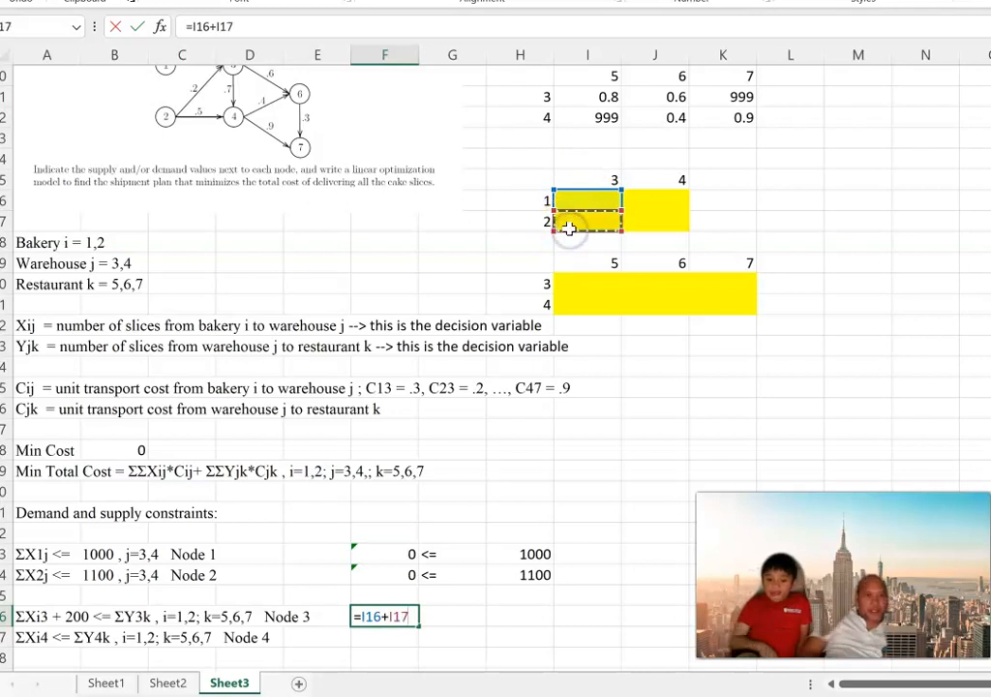
text(+ 200)
key(Return)
Step: Copy the <= sign from G34 into G36:G37 for the node 3 and node 4 constraints
key(Up)
key(Right)
key(Up)
key(Up)
key(ctrl+c)
key(Down)
key(Down)
key(shift+Down)
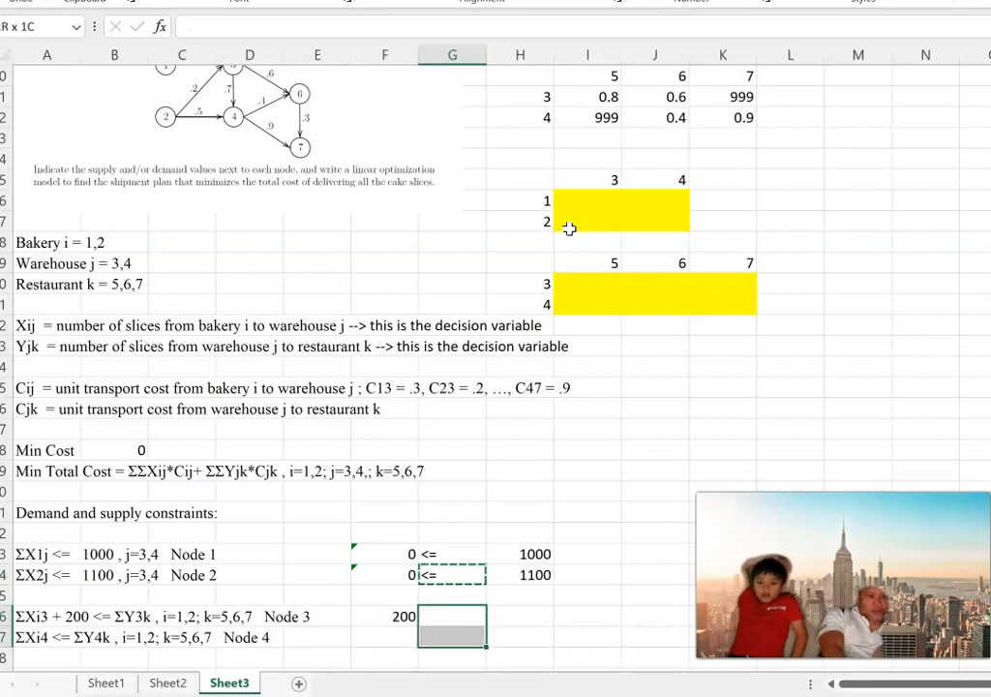
Step: Total the shipments leaving warehouse 3 in H36 with =SUM(I20:K20)
key(Right)
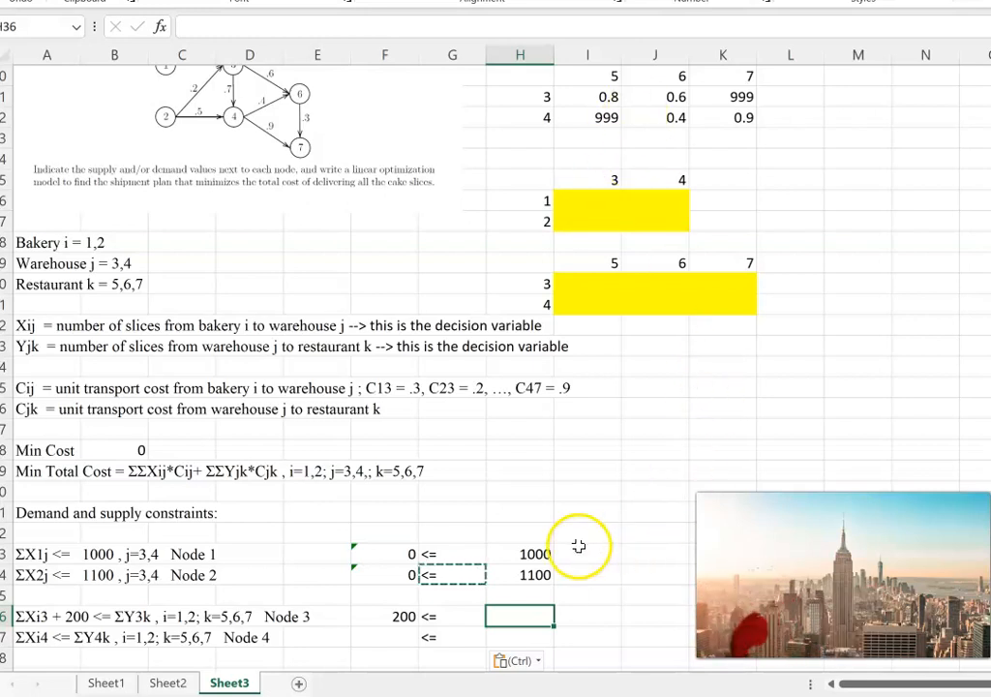
text(=sum()
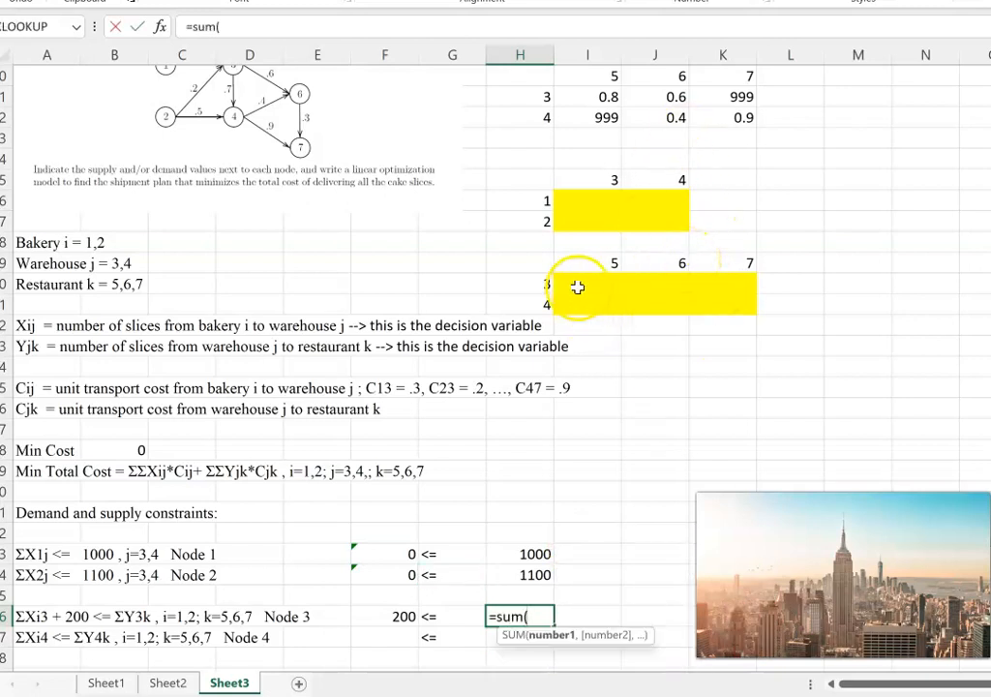
drag(577, 287, 706, 275)
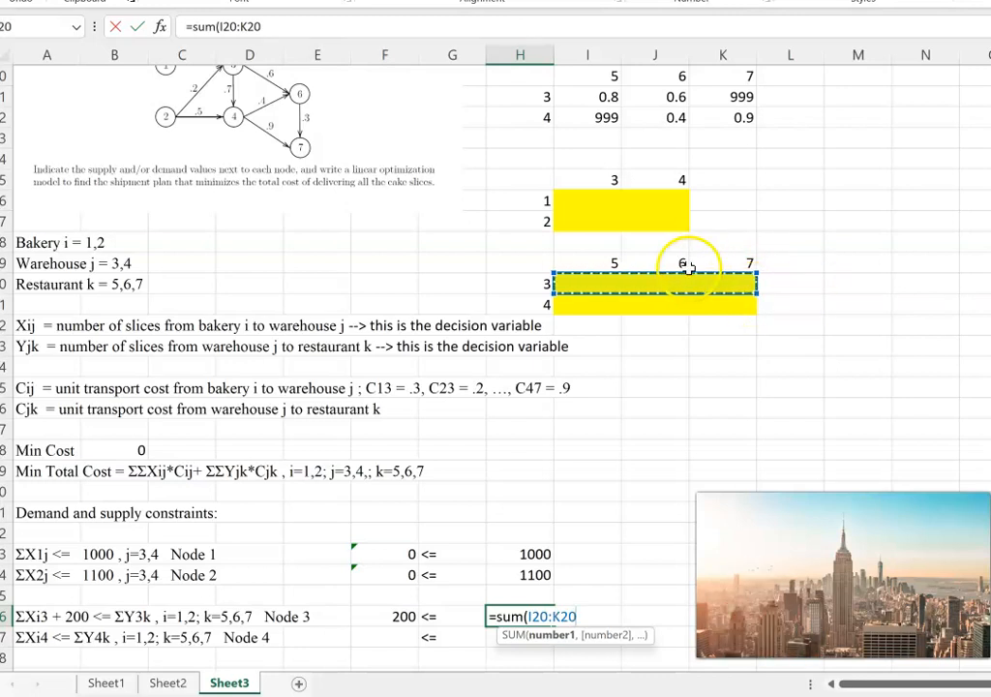
key(Return)
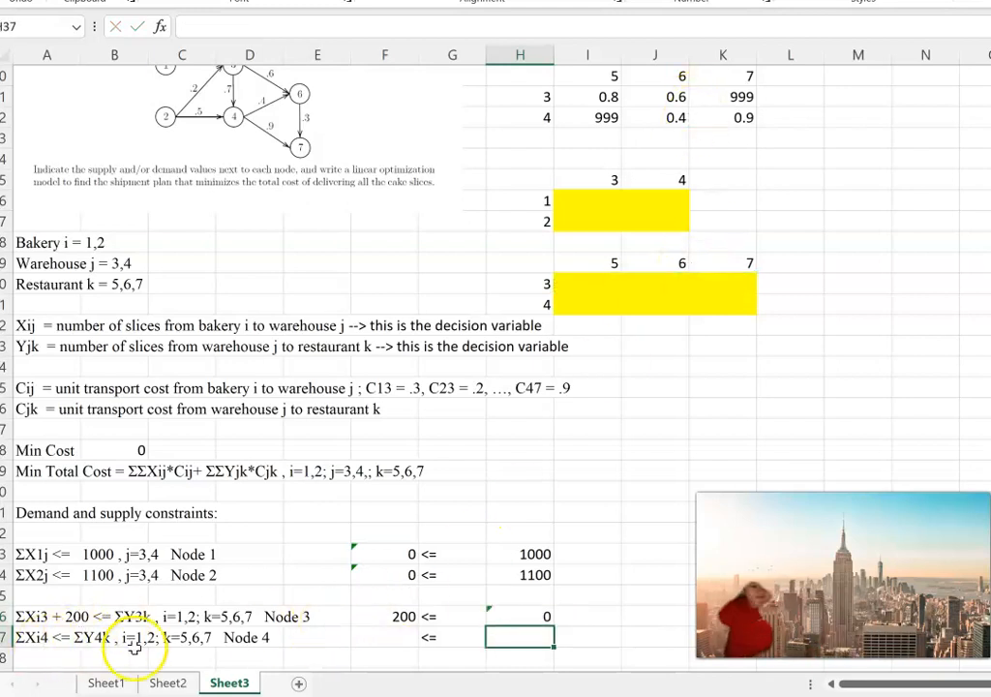
Step: Total the shipments arriving at warehouse 4 in F37 with =SUM(J16:J17)
click(378, 639)
text(=sum()
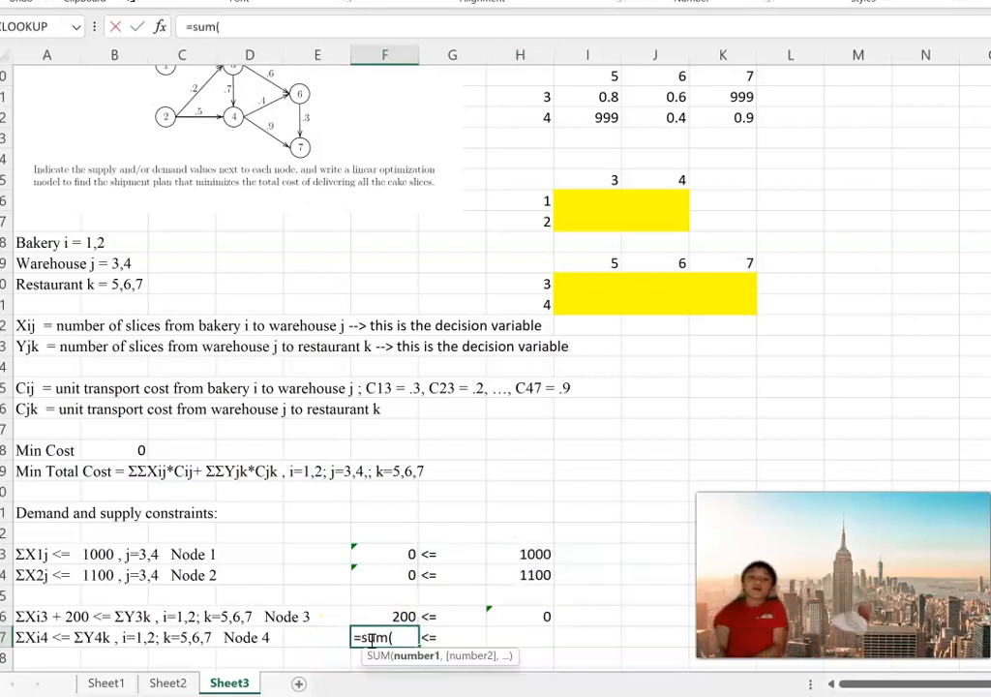
drag(668, 201, 672, 224)
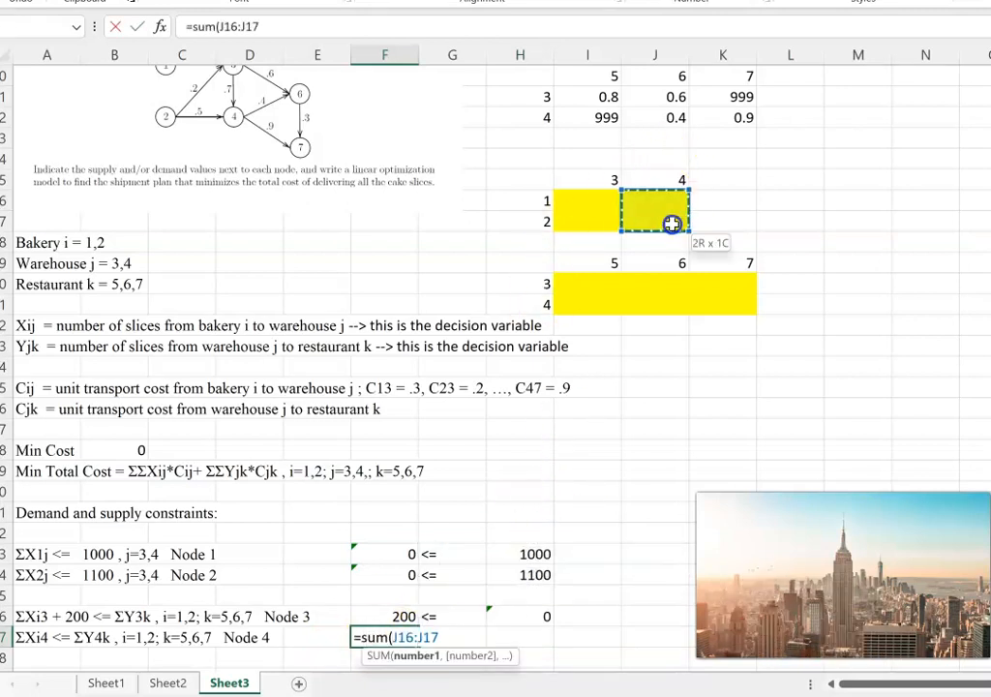
key(Return)
key(Up)
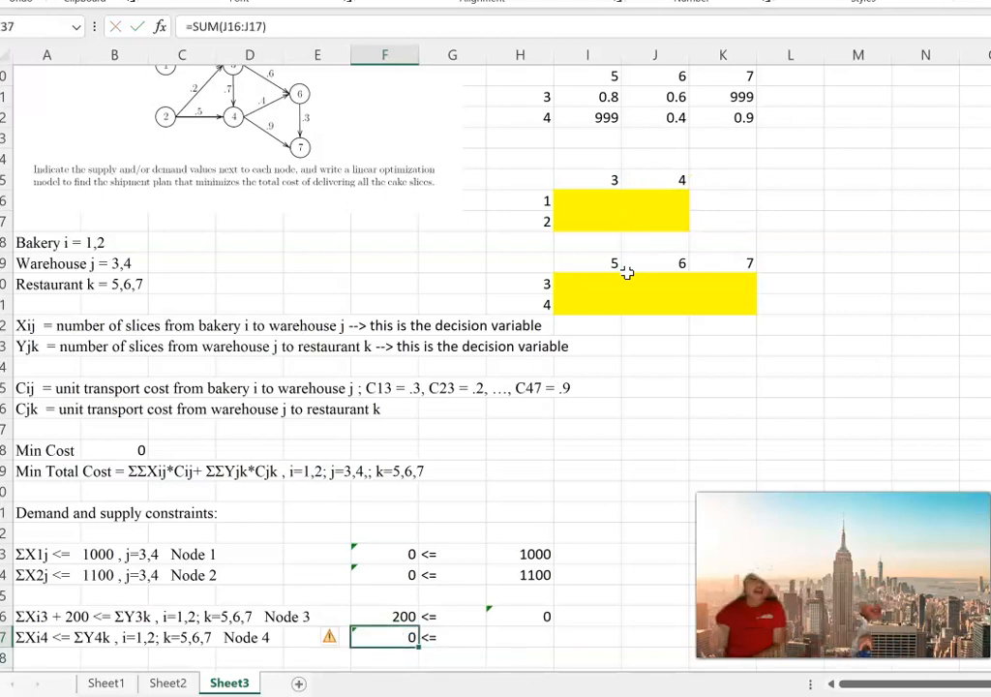
Step: Total the shipments leaving warehouse 4 in H37 with =SUM(I21:K21)
key(Right)
key(Right)
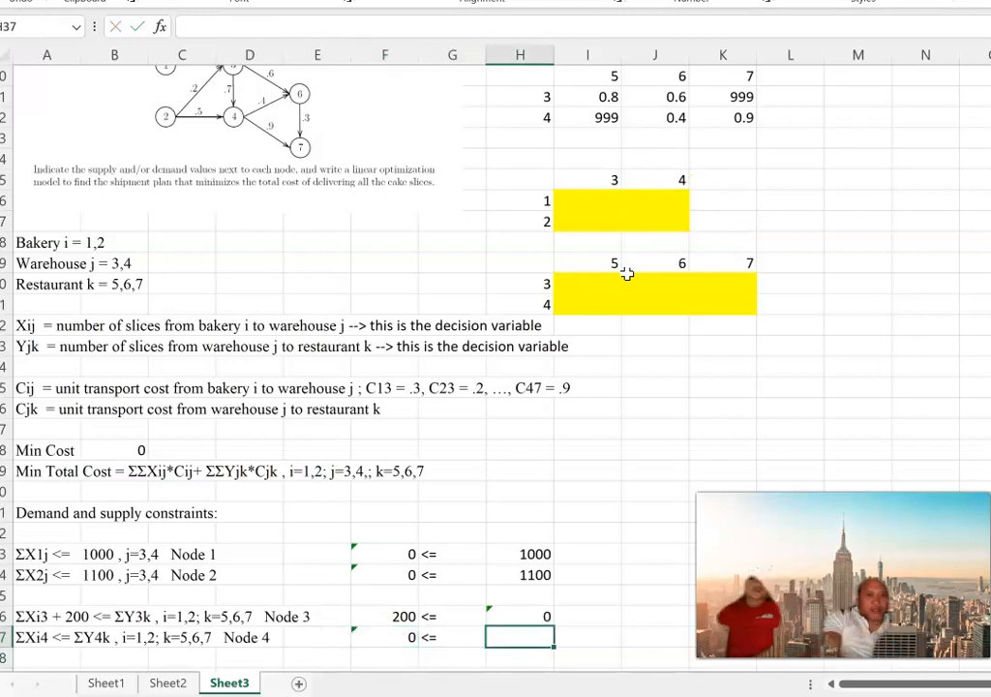
text(=sum()
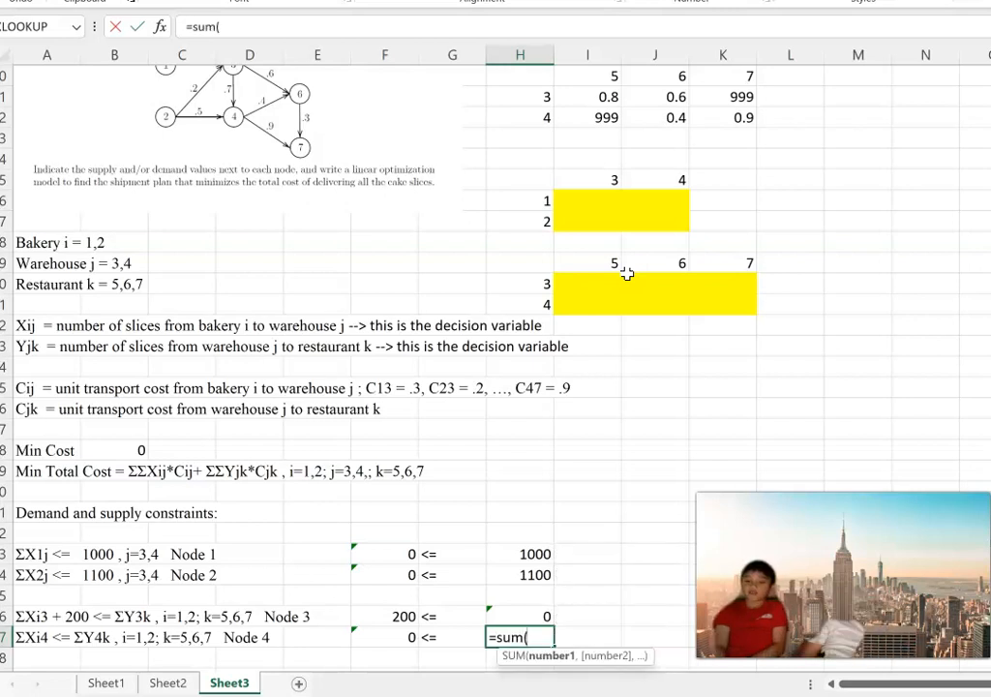
click(693, 303)
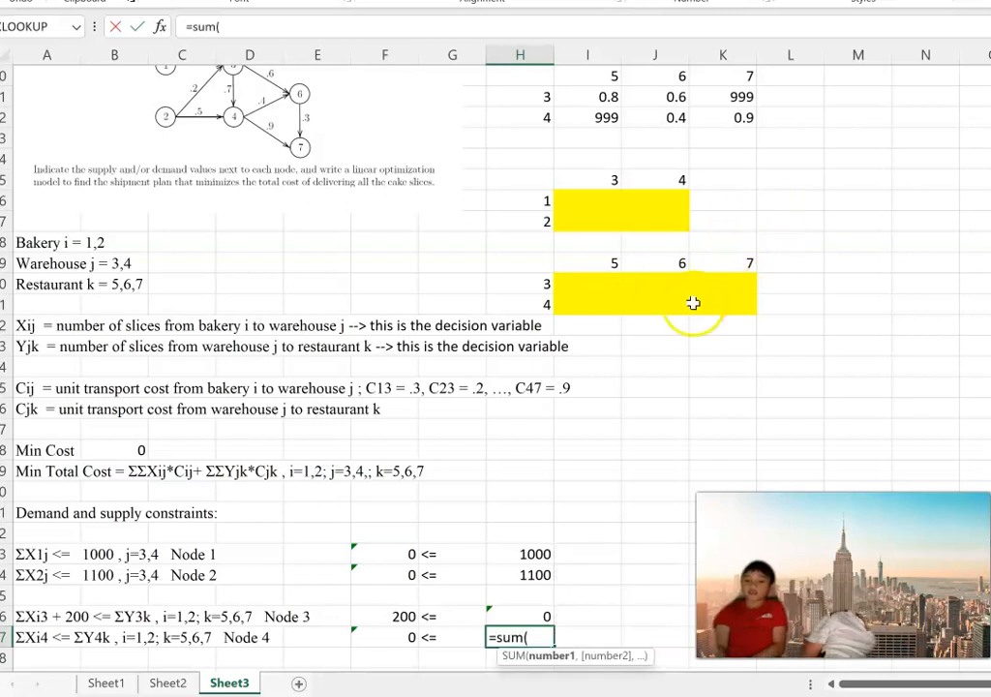
drag(587, 311, 722, 294)
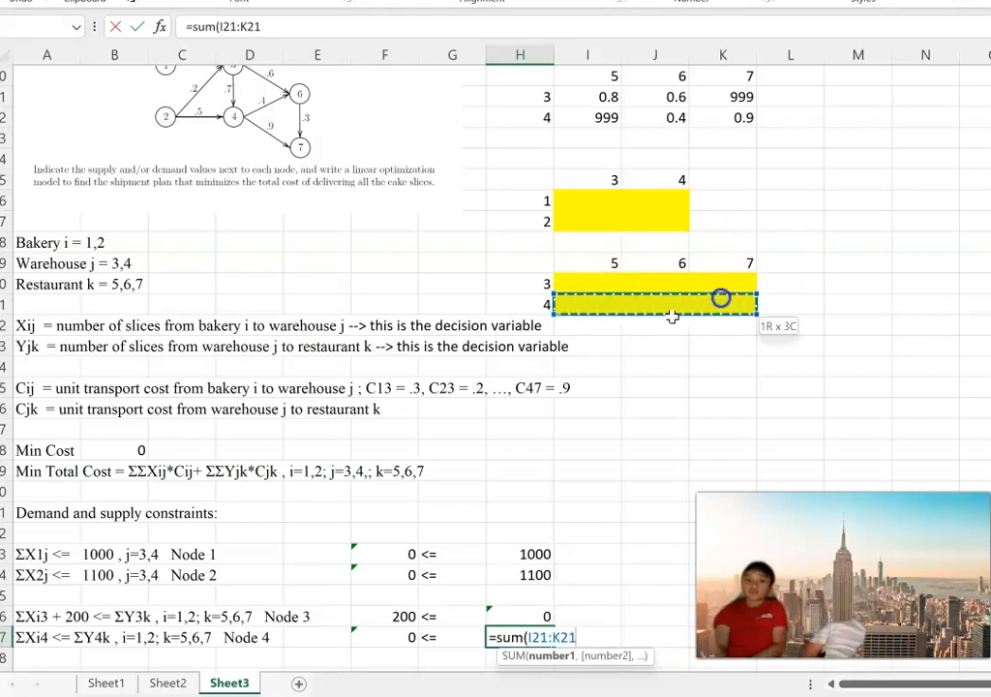
key(Return)
Step: Total the shipments arriving at restaurant 5 in F40 with =SUM(I20:I21), beside the node 5 constraint
scroll(557, 427, down, 2)
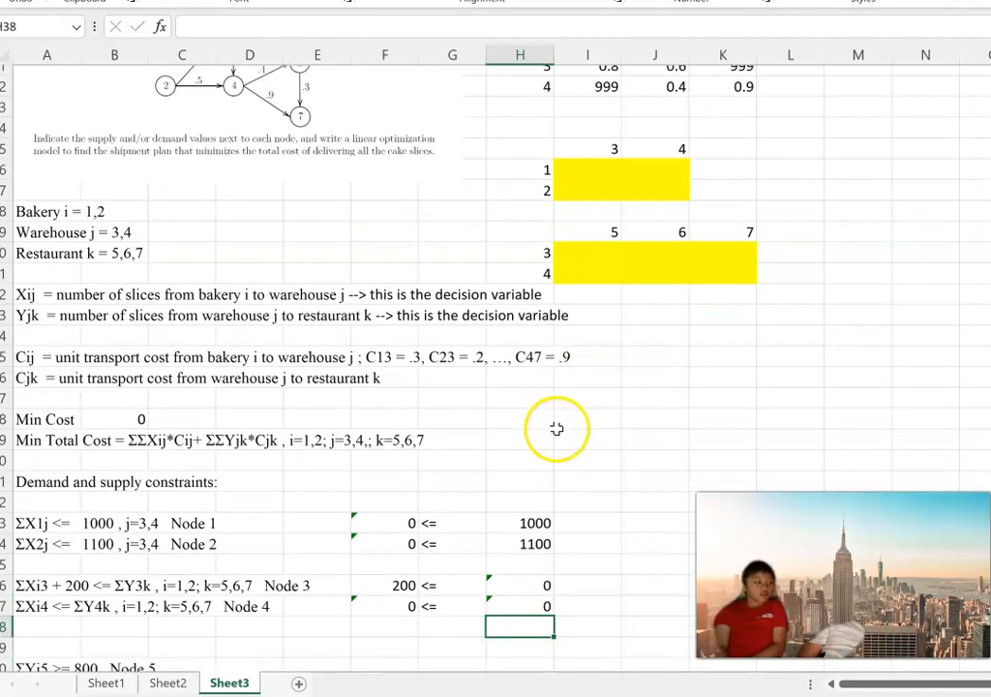
click(44, 577)
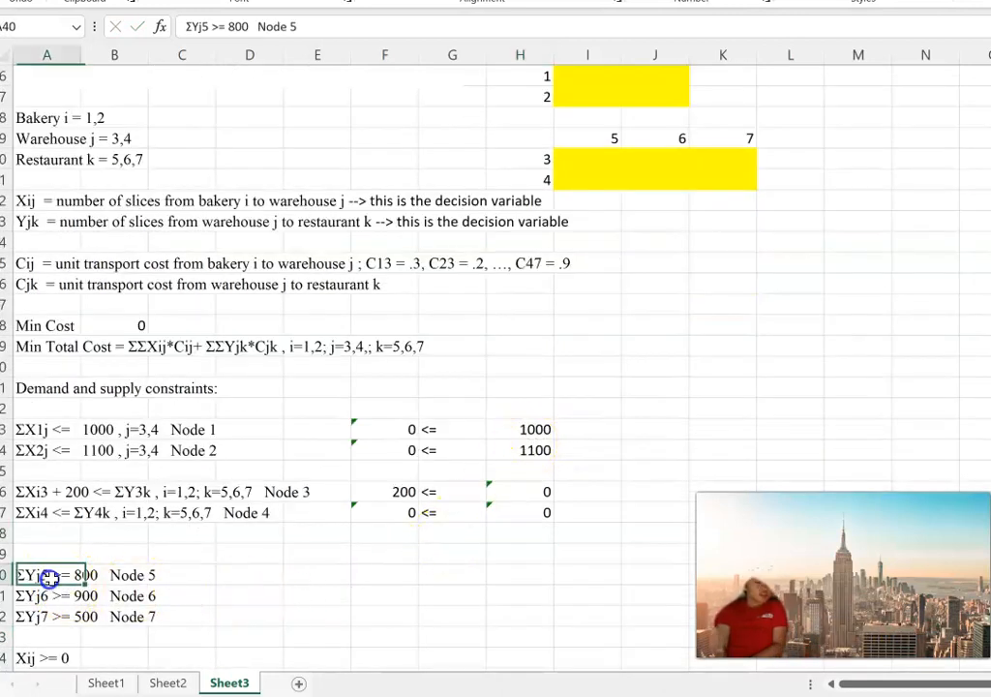
click(369, 578)
text(=sum()
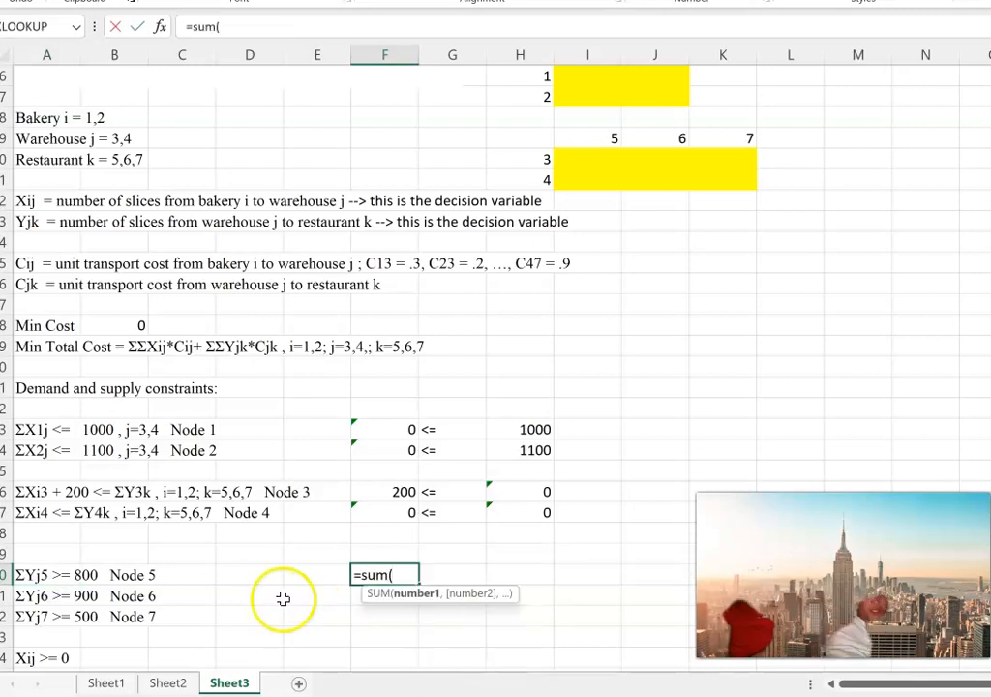
drag(616, 155, 609, 174)
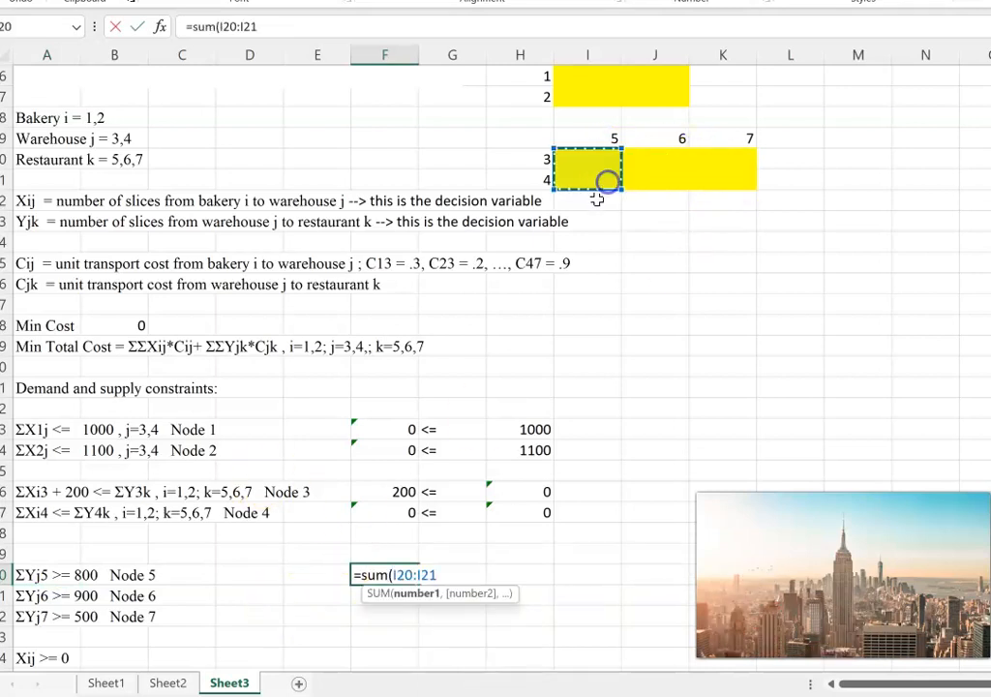
key(Return)
key(Up)
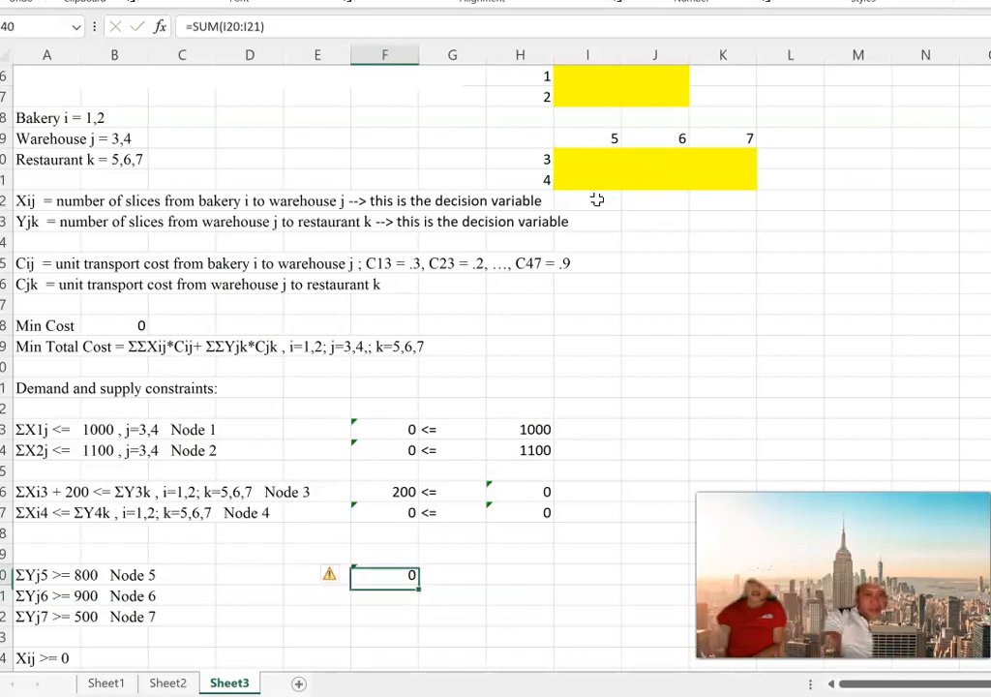
Step: Complete the node 5 demand constraint with >= in G40 and 800 in H40
key(Right)
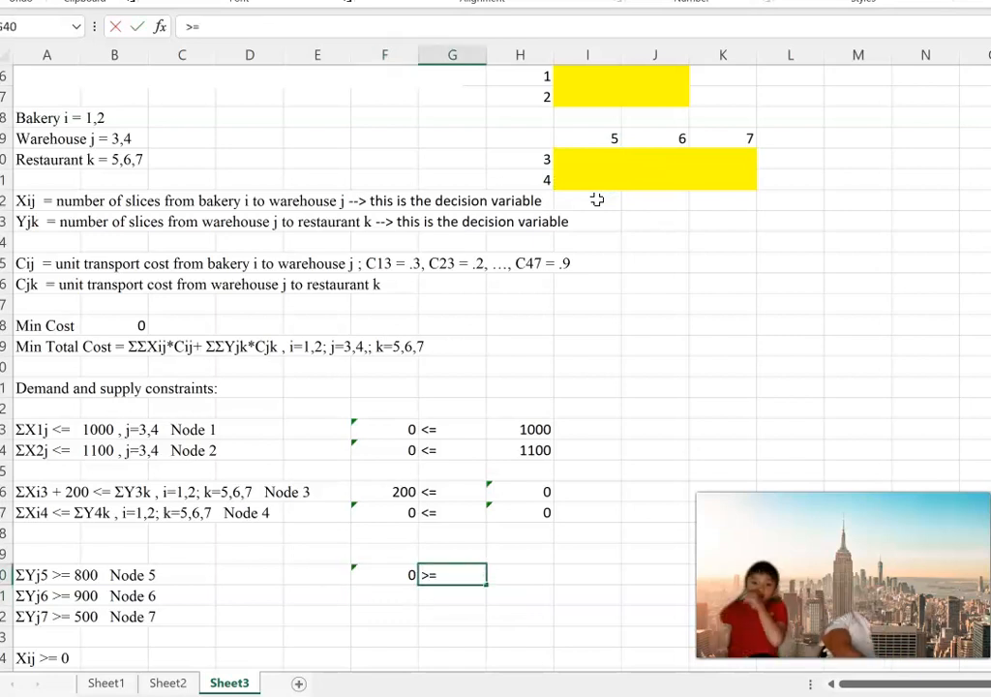
key(Tab)
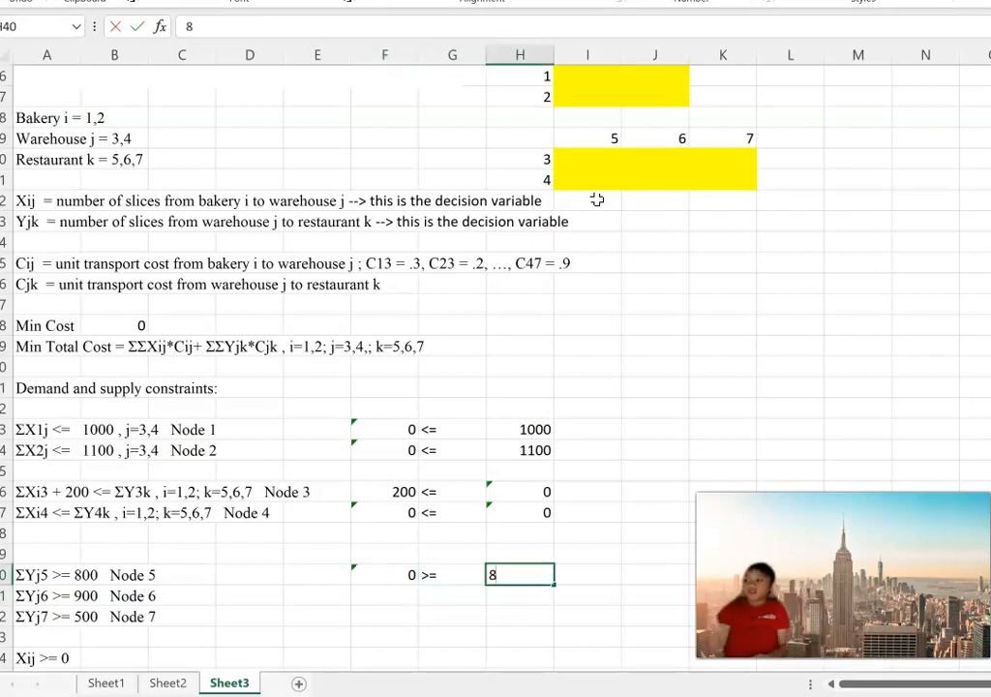
key(Return)
key(Up)
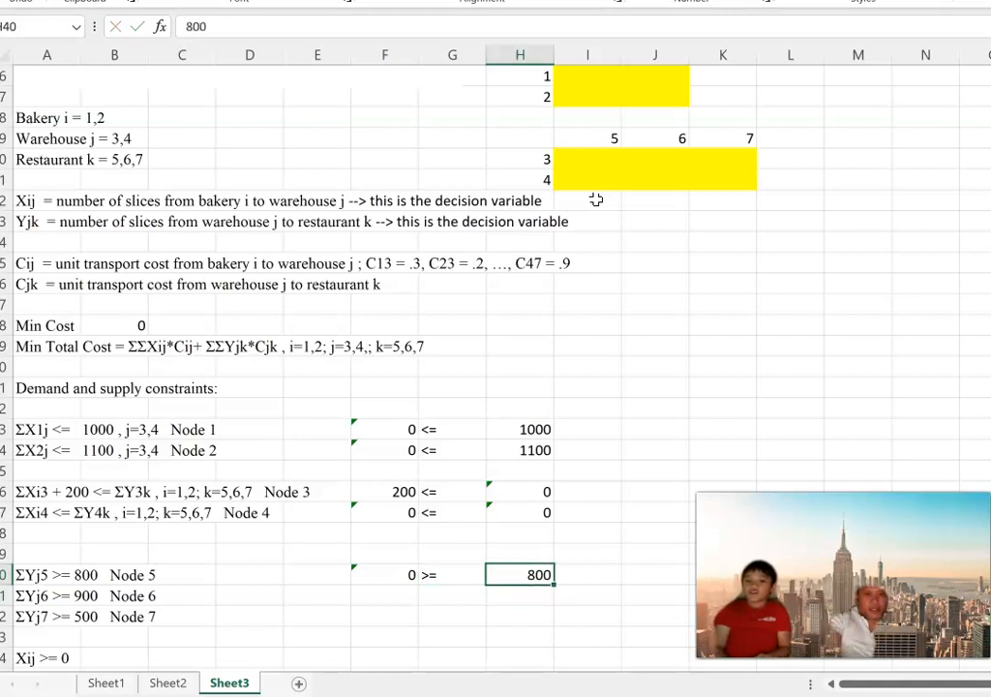
Step: Total the shipments arriving at restaurant 6 in F41 with =SUM(J20:J21), beside the node 6 constraint
key(Left)
key(Left)
key(Down)
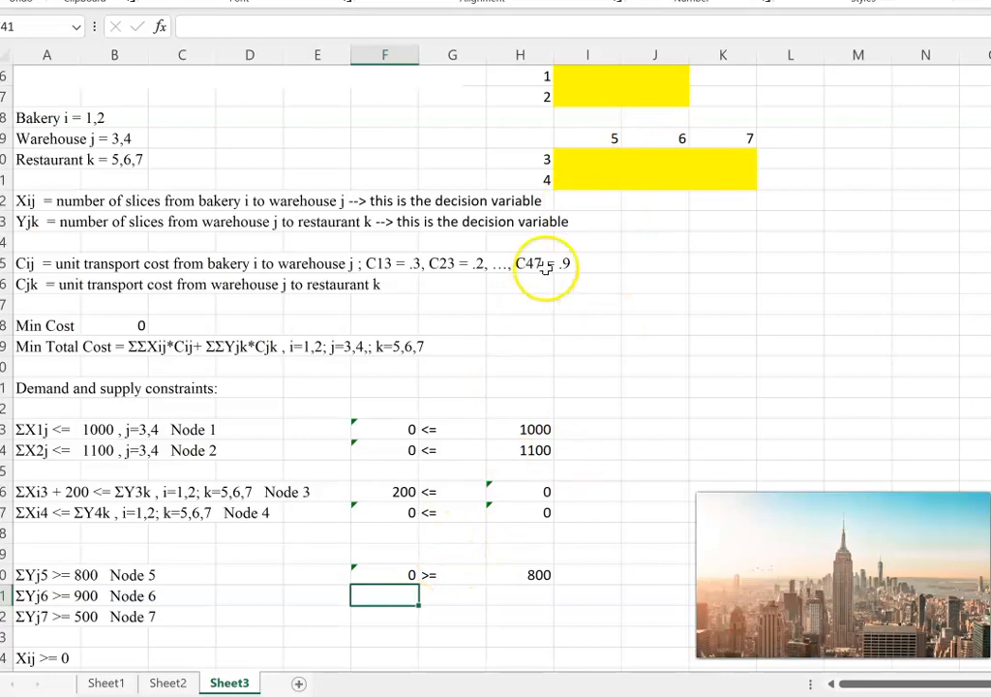
text(=)
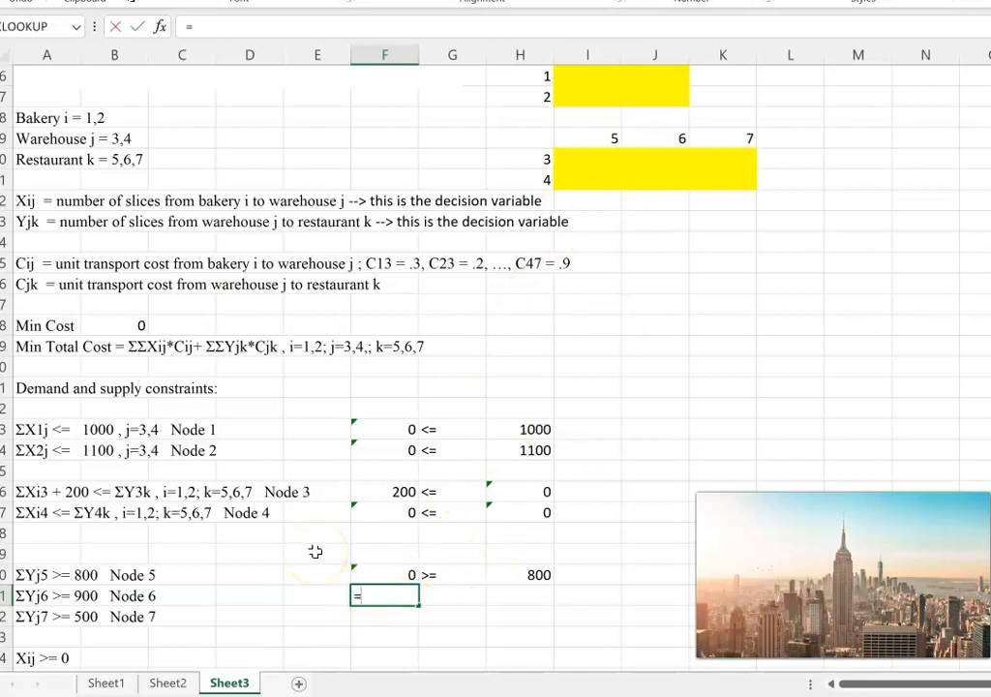
text(sum()
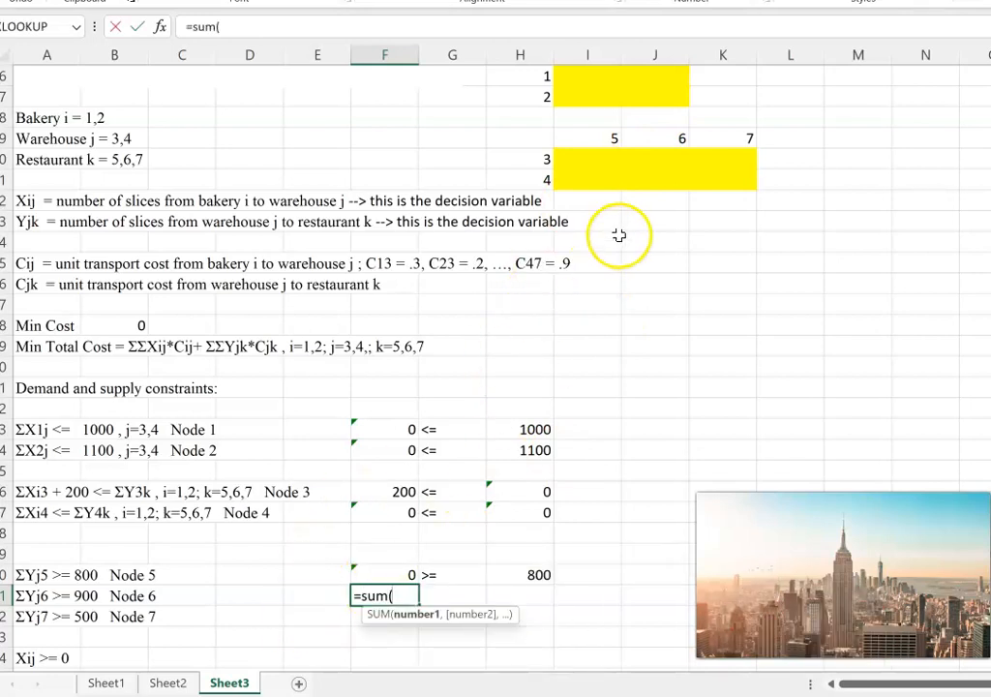
drag(677, 150, 678, 188)
key(Return)
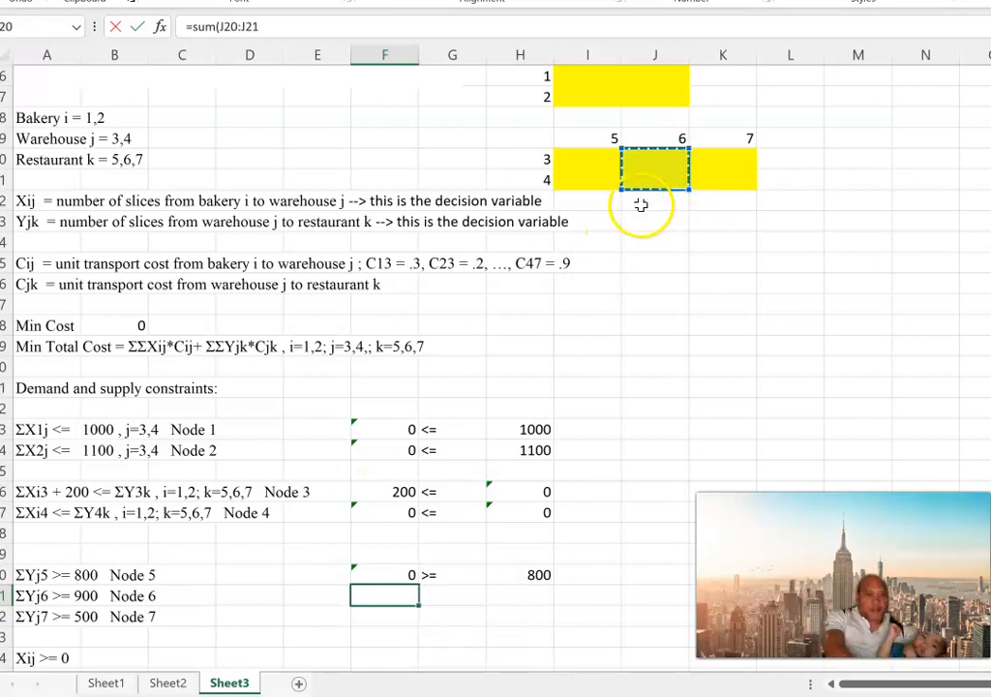
Step: Total the shipments arriving at restaurant 7 in F42 with =SUM(K20:K21), beside the node 7 constraint
text(=sum()
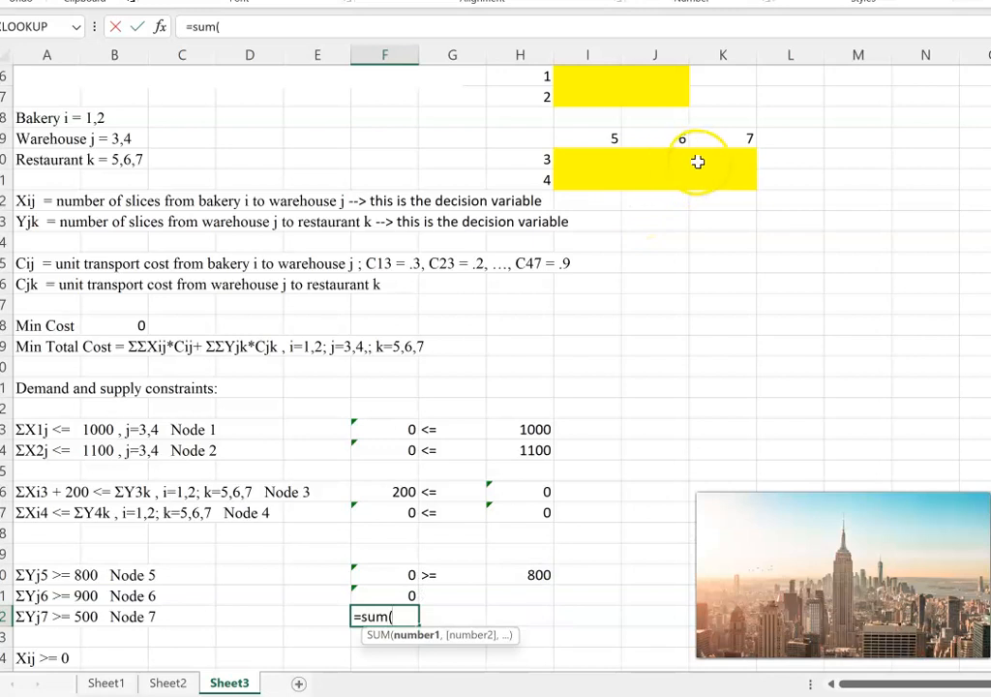
drag(698, 162, 704, 188)
key(Return)
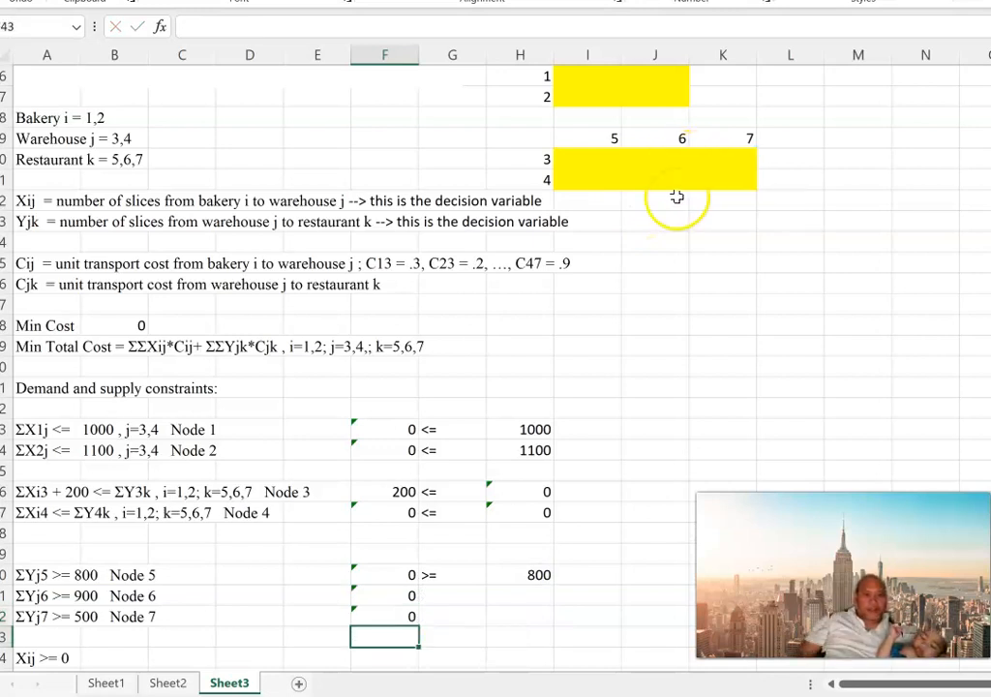
Step: Complete the node 6 and 7 demand constraints by copying >= from G40 into G41:G42 and entering 900 in H41 and 500 in H42
click(455, 579)
drag(484, 585, 487, 628)
click(539, 594)
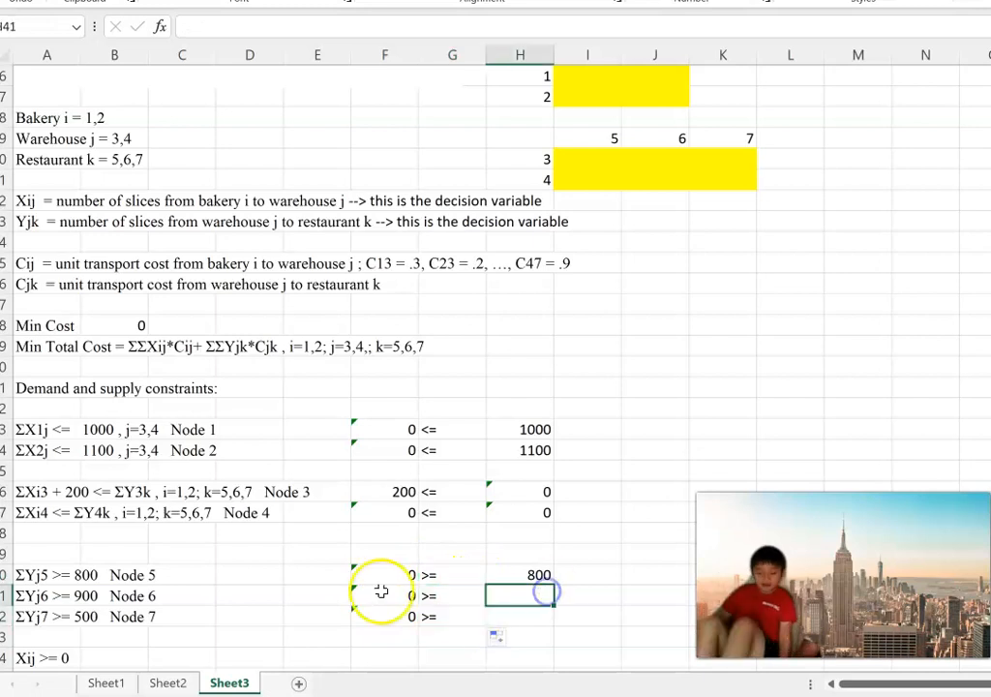
text(900)
key(Return)
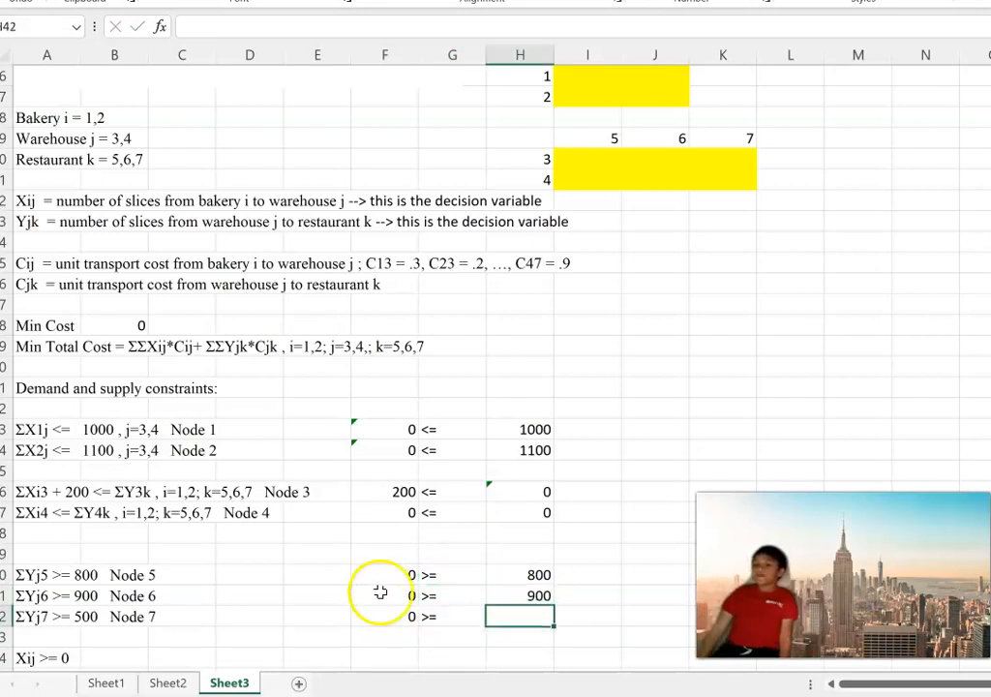
text(500)
key(Return)
key(Return)
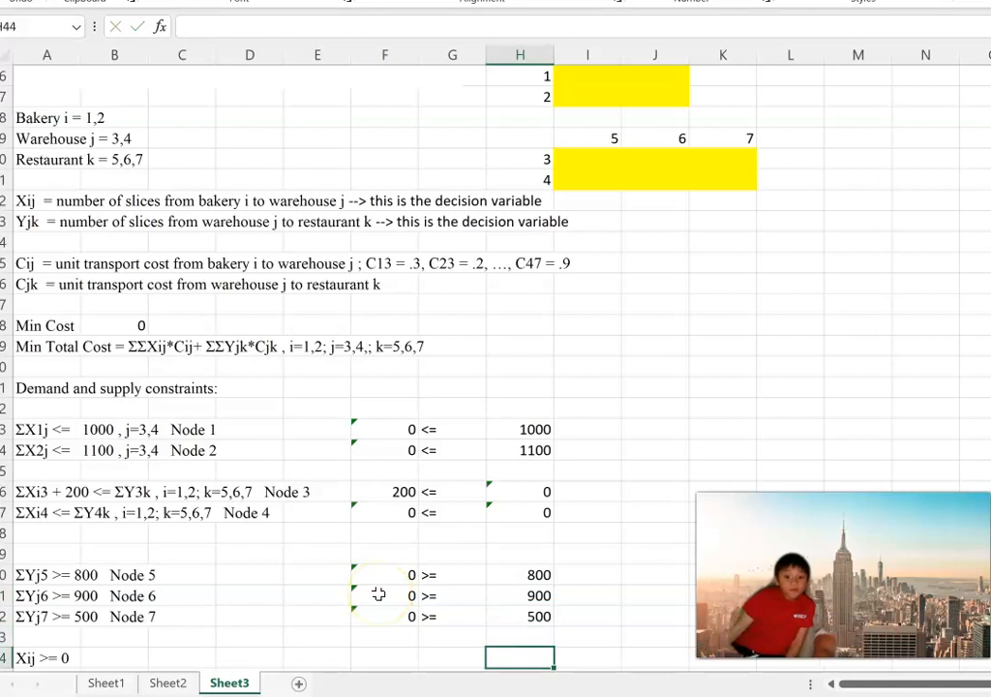
Step: Open Solver and set its objective to minimize the total cost in cell B28
scroll(567, 393, up, 5)
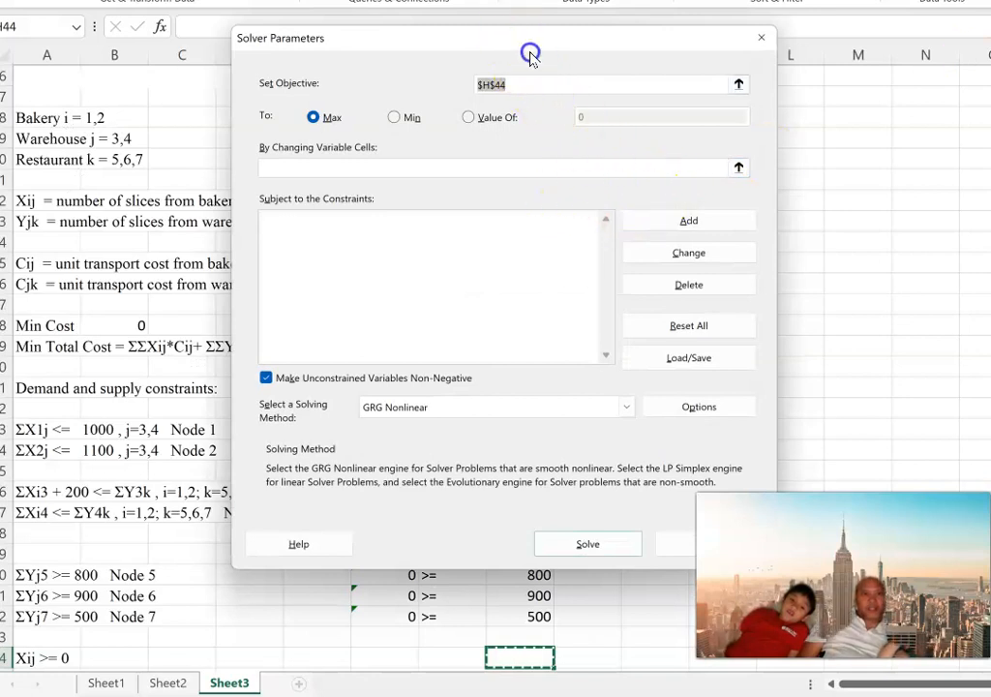
drag(513, 39, 574, 77)
click(463, 158)
drag(587, 125, 529, 125)
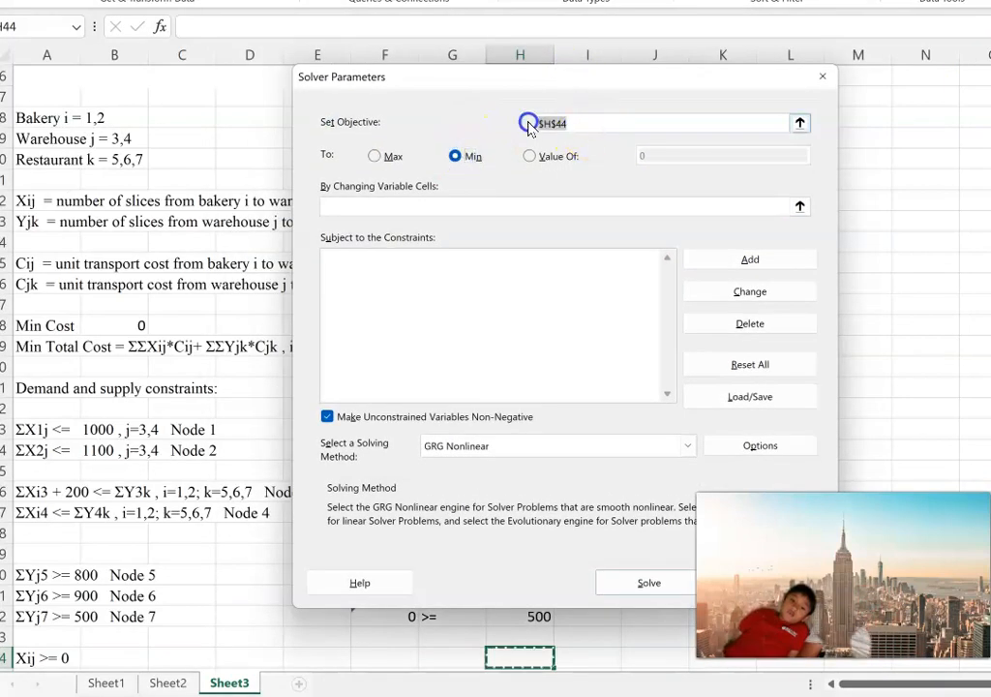
click(140, 326)
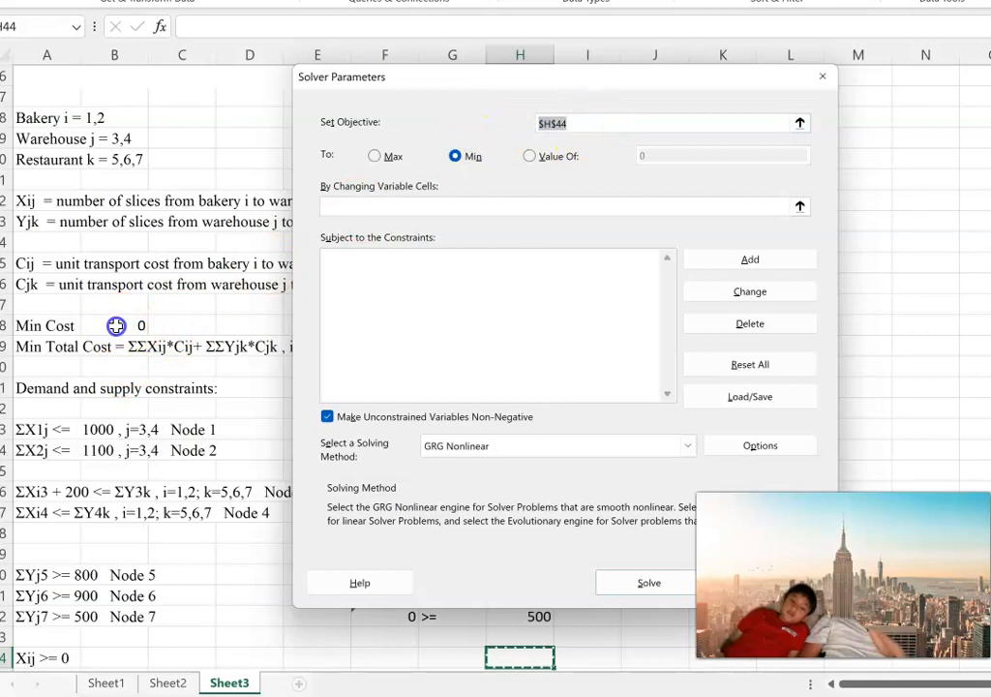
Step: Set the Solver's changing variable cells to the two yellow decision ranges, I16:J17 and I20:K21
click(458, 207)
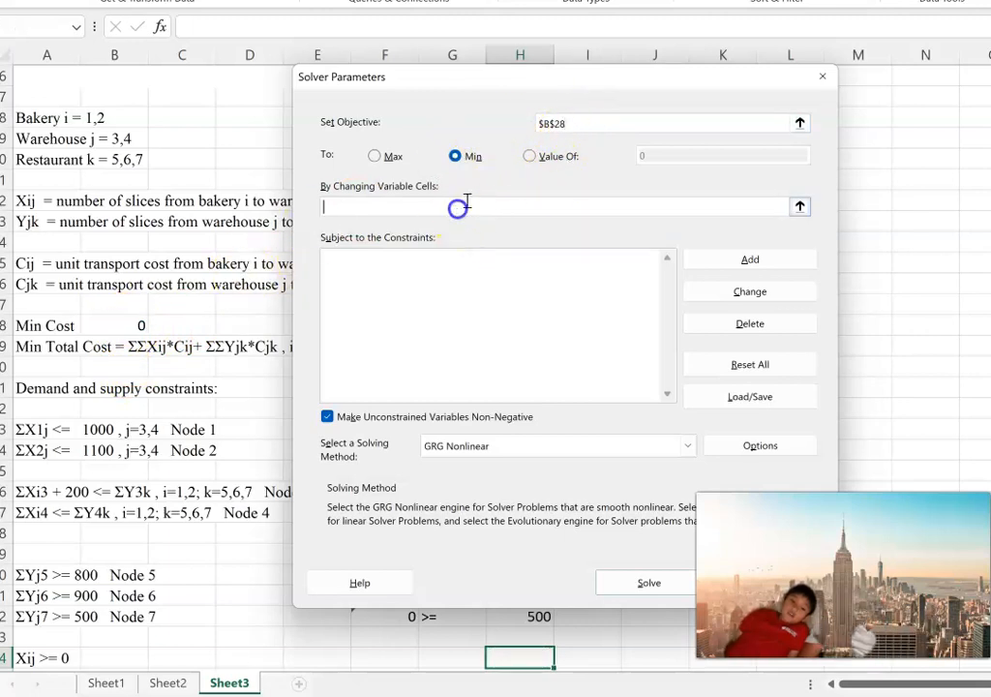
drag(604, 78, 240, 193)
scroll(593, 207, up, 2)
drag(580, 198, 632, 222)
text(,)
drag(575, 284, 700, 305)
drag(305, 193, 524, 137)
Step: Add the bakery supply constraint F33:F34 <= H33:H34 to the Solver model
click(592, 328)
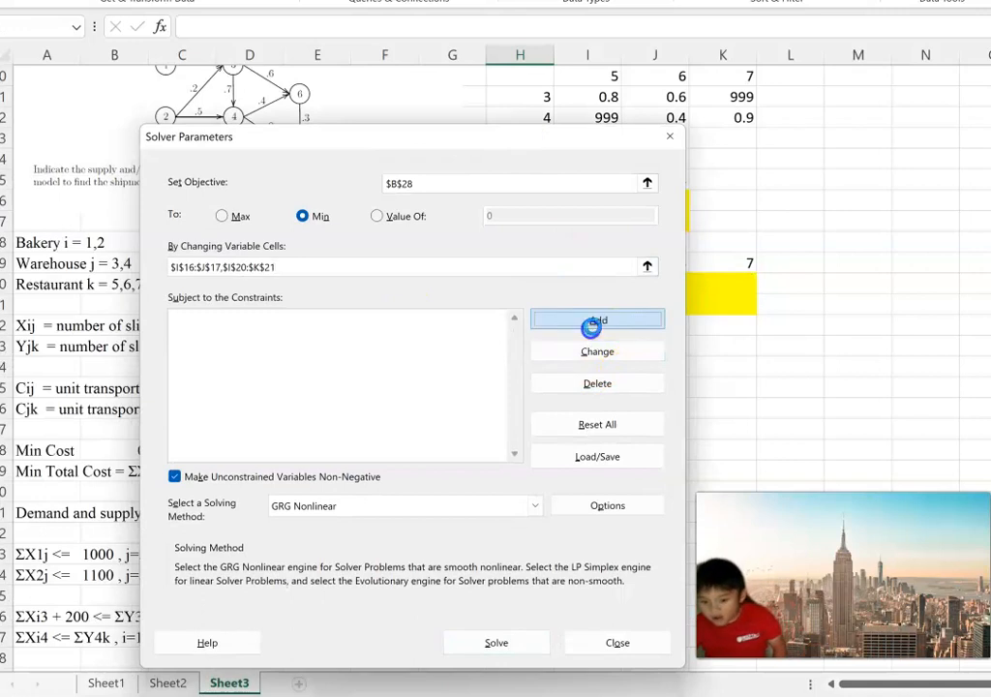
drag(481, 340, 775, 154)
drag(382, 552, 385, 574)
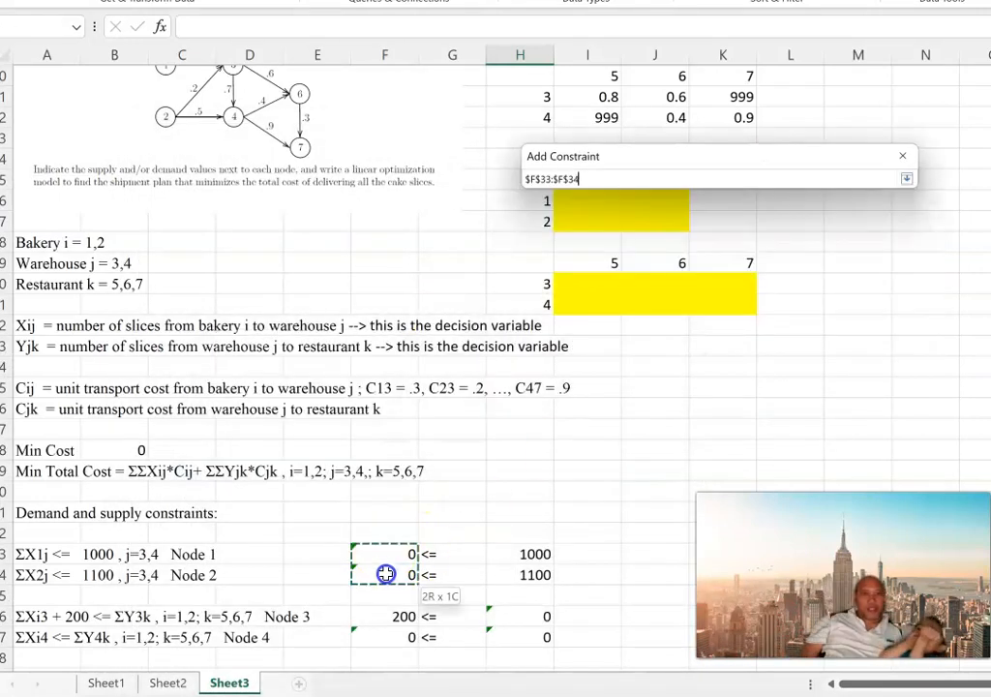
click(773, 214)
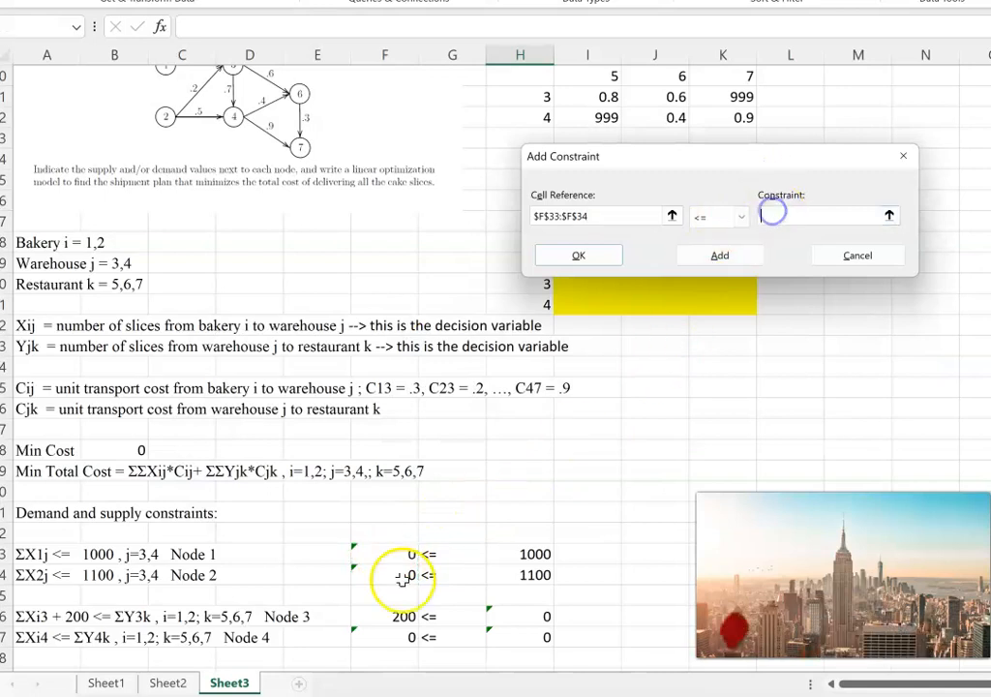
drag(522, 556, 527, 577)
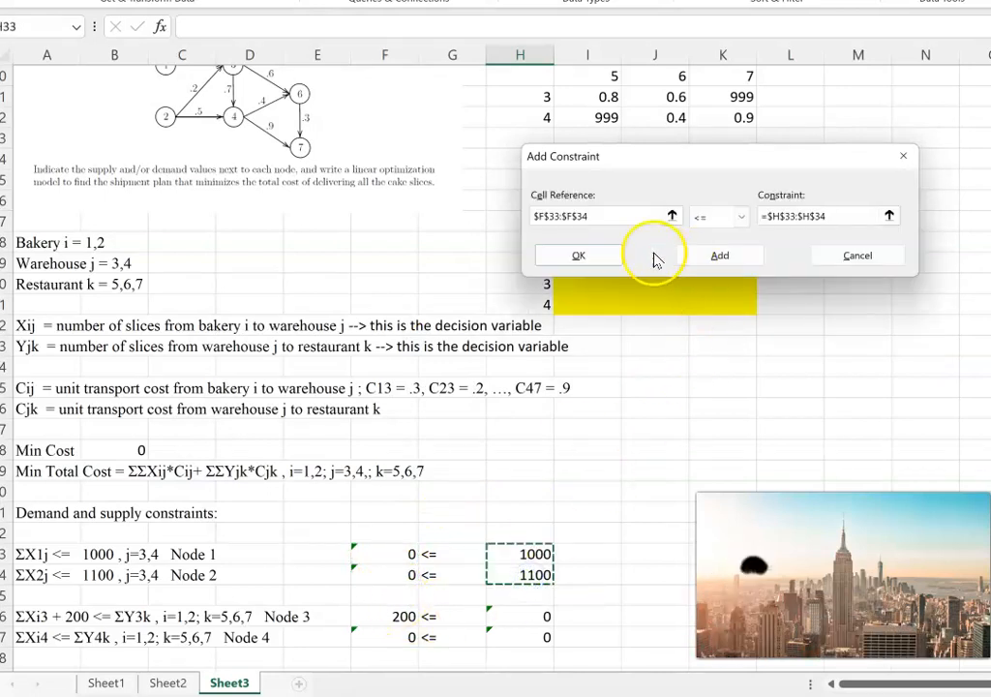
click(714, 258)
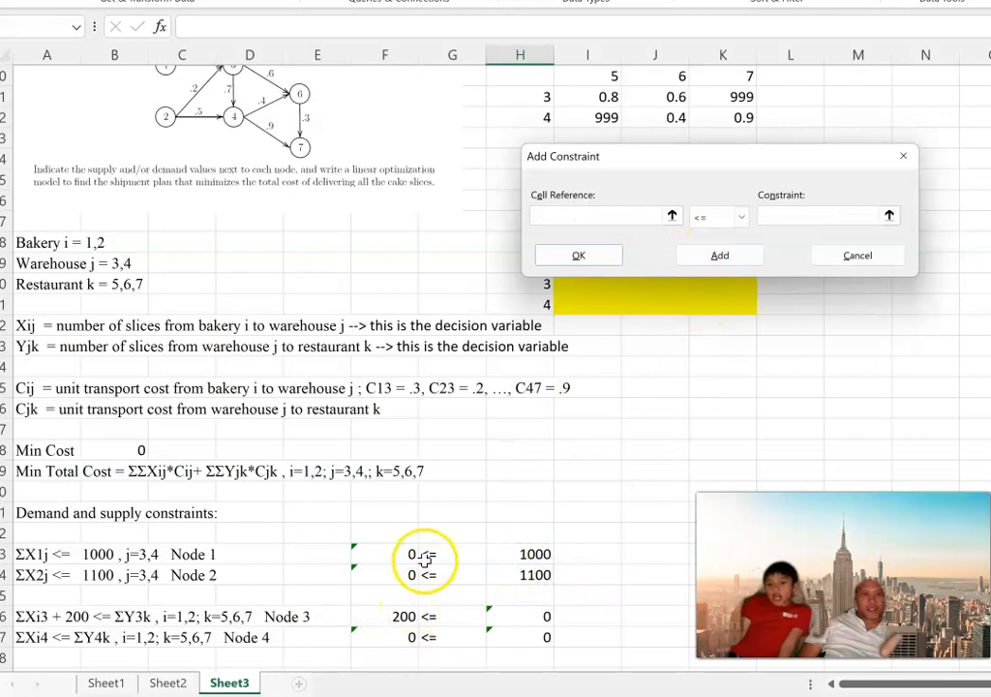
Step: Add the warehouse flow constraint F36:F37 <= H36:H37 to the Solver model
scroll(423, 559, down, 2)
drag(401, 492, 404, 512)
click(801, 215)
drag(544, 498, 541, 512)
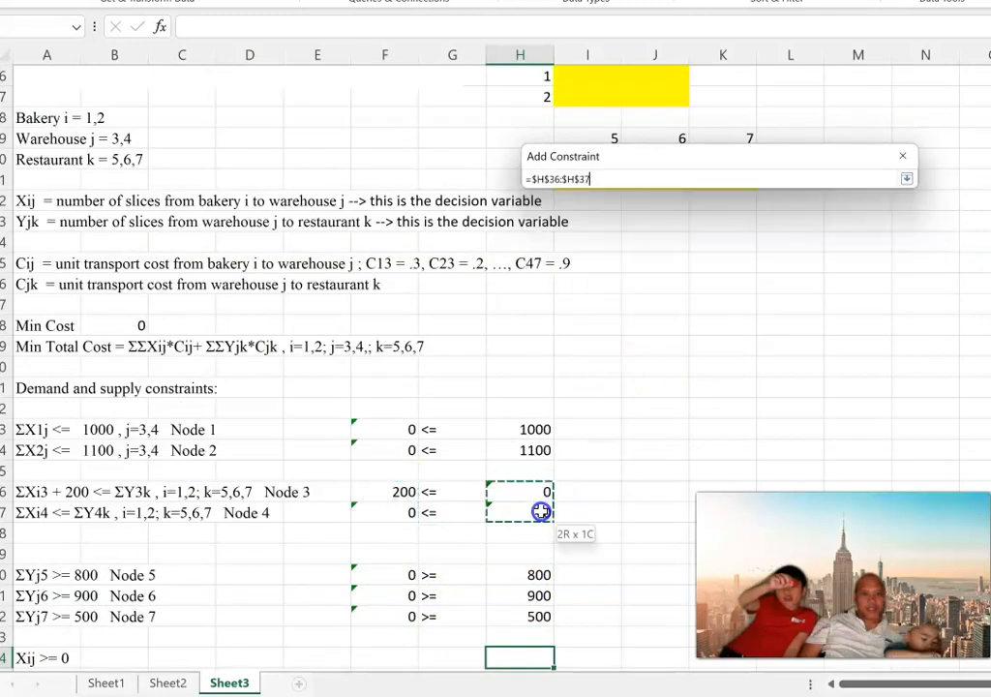
click(704, 256)
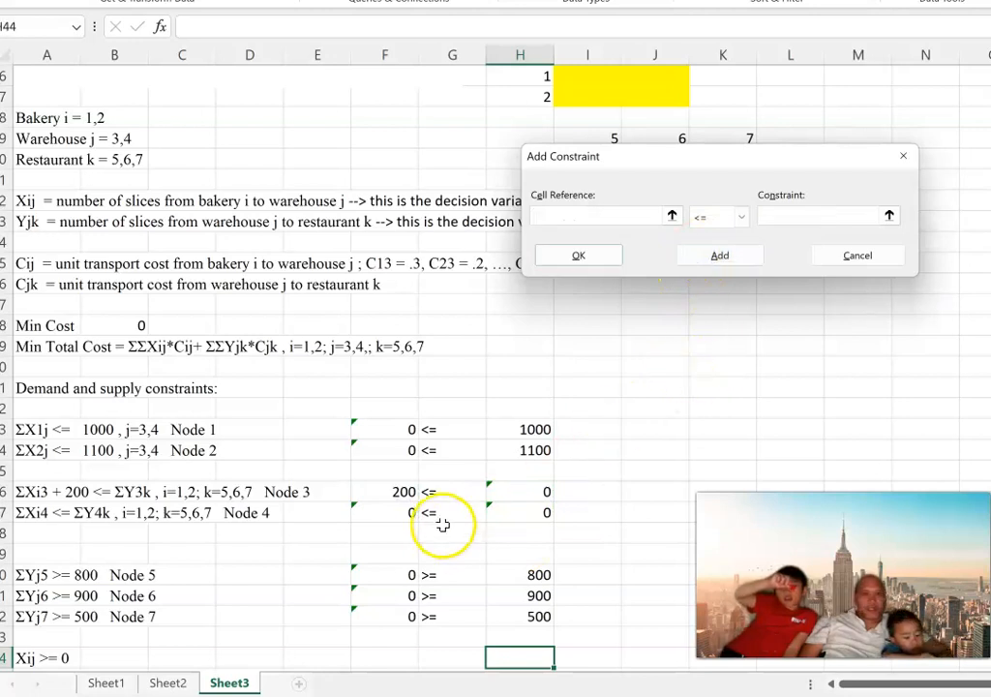
Step: Add the restaurant demand constraint F40:F42 >= H40:H42 to the Solver model
scroll(435, 518, down, 2)
drag(390, 443, 391, 490)
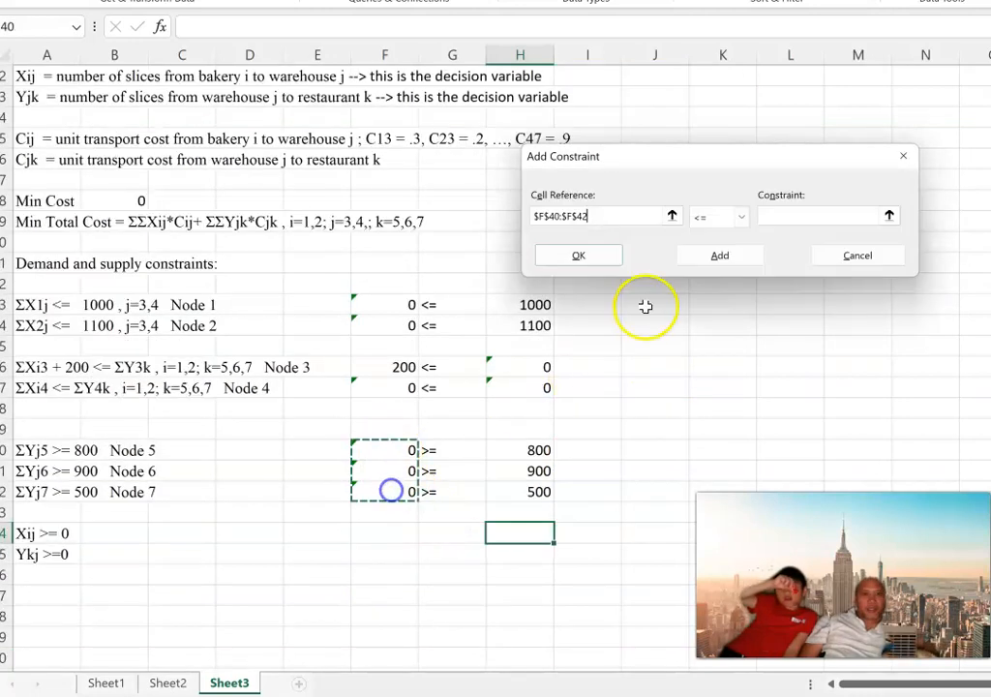
click(717, 217)
click(719, 261)
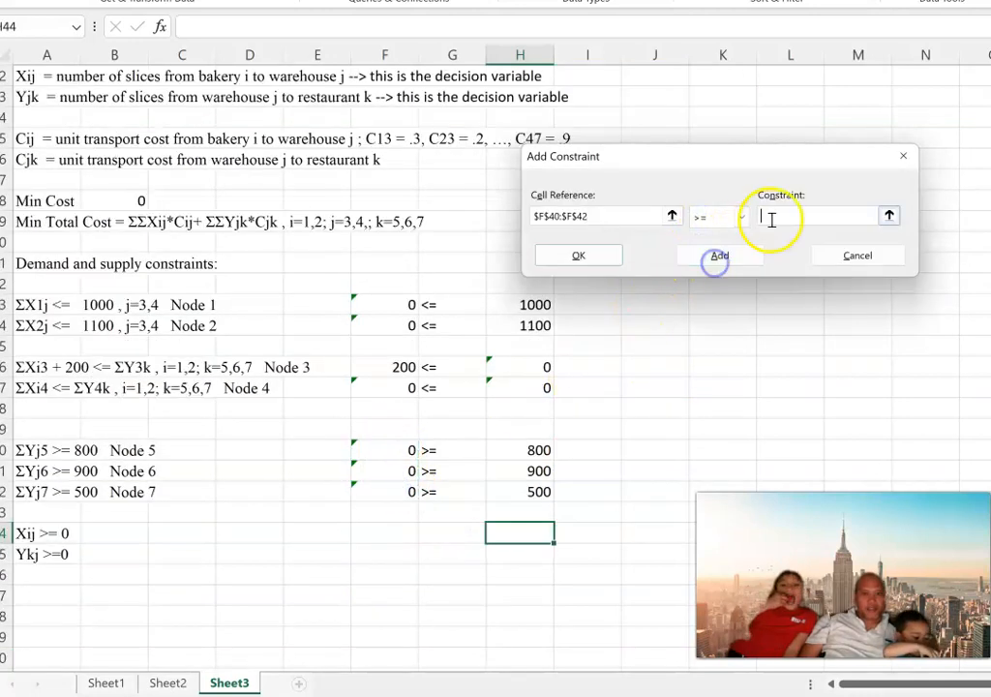
drag(542, 451, 544, 492)
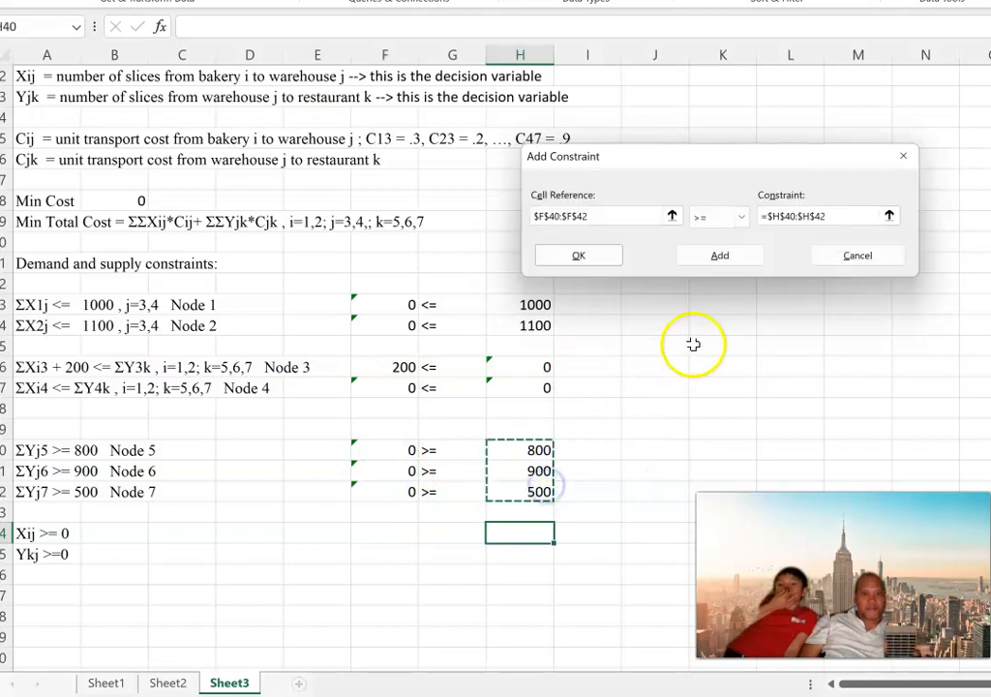
click(715, 256)
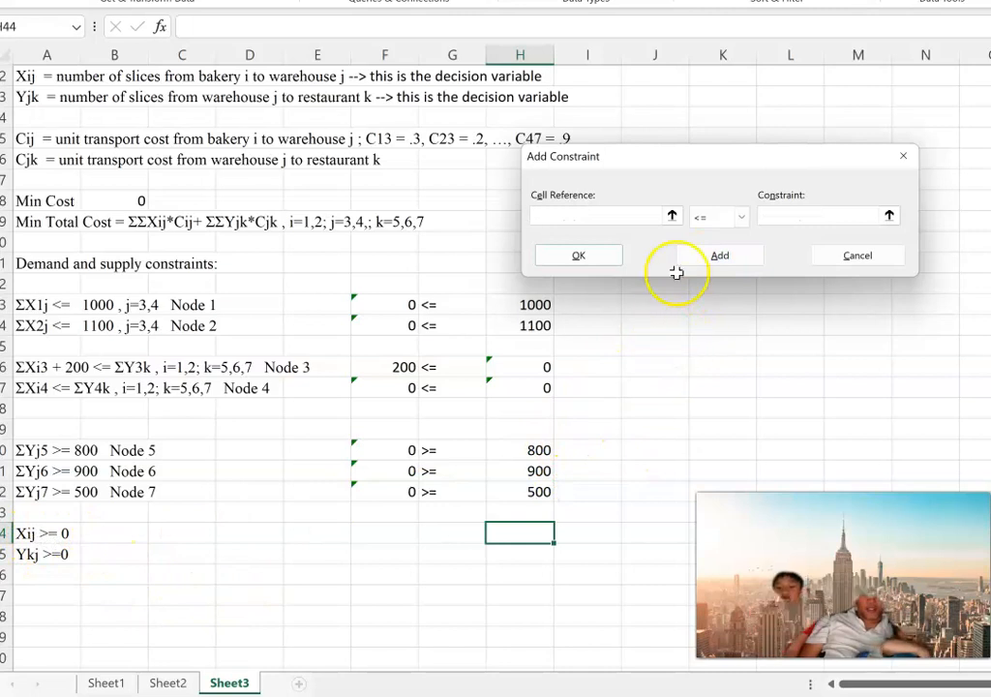
Step: Add a Solver constraint requiring the bakery-to-warehouse decision cells I16:J17 to be integers
scroll(675, 272, up, 1)
scroll(666, 282, up, 3)
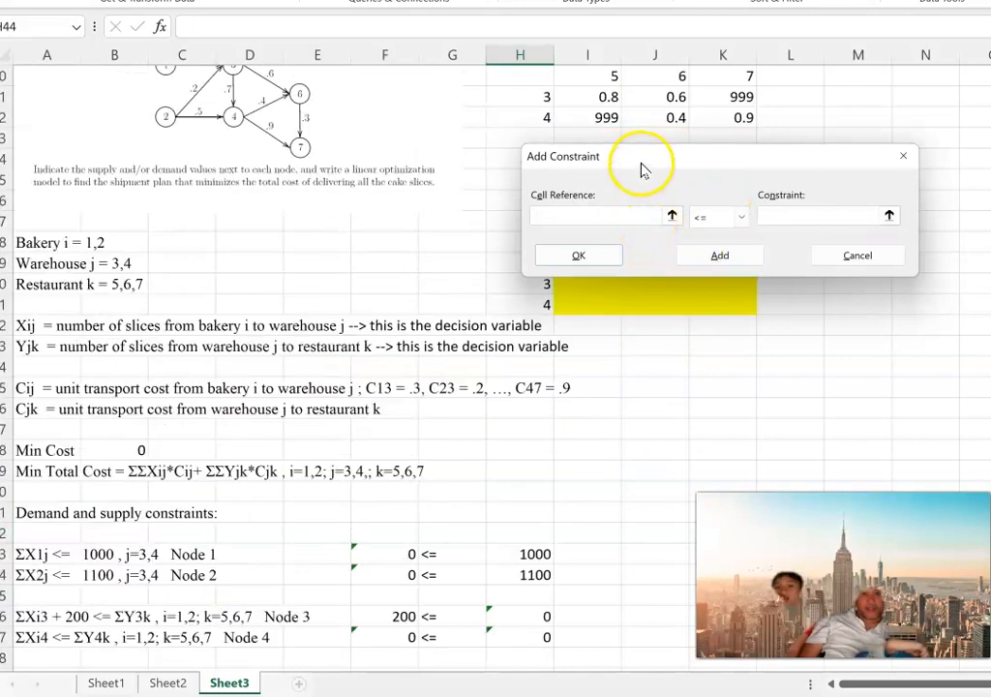
drag(641, 170, 655, 387)
drag(572, 210, 633, 220)
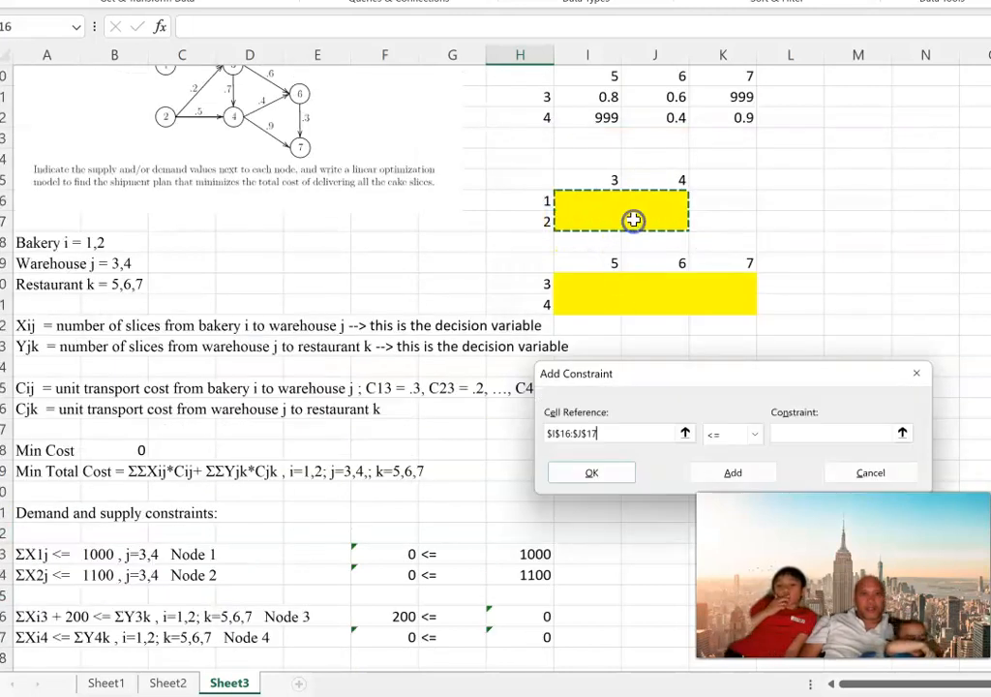
click(754, 433)
click(732, 490)
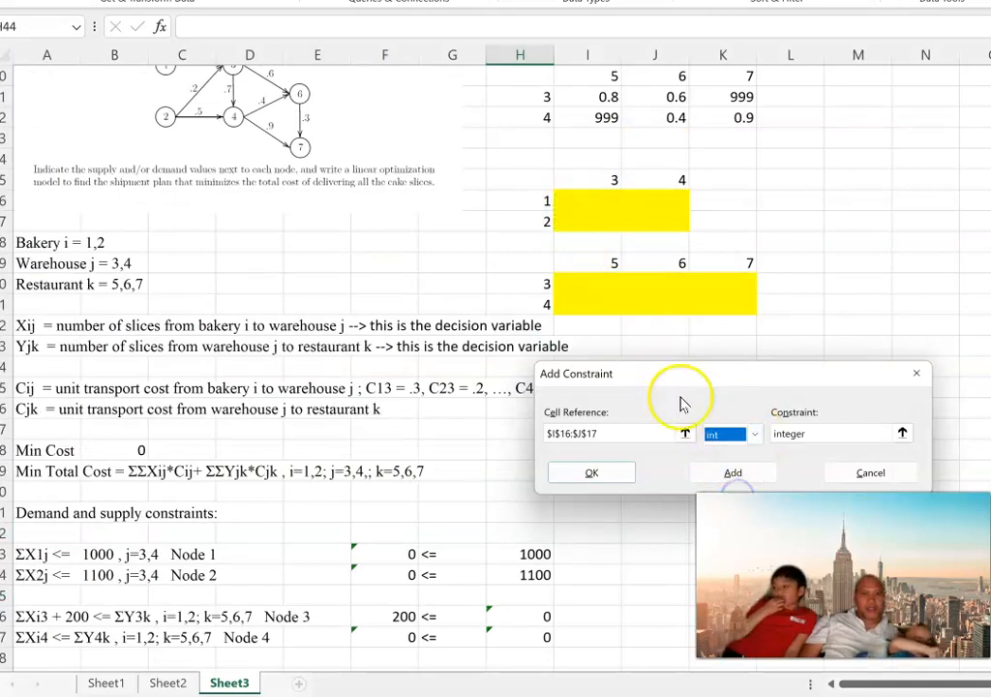
click(718, 472)
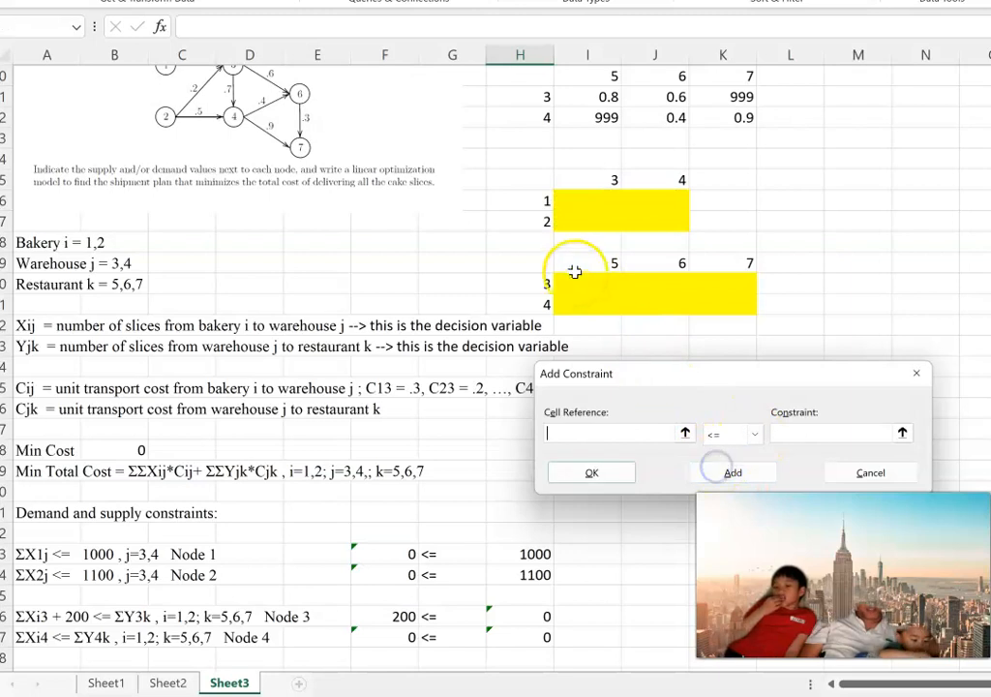
Step: Add a Solver constraint requiring the warehouse-to-restaurant decision cells I20:K21 to be integers, and finish adding constraints
drag(650, 303, 719, 312)
click(590, 288)
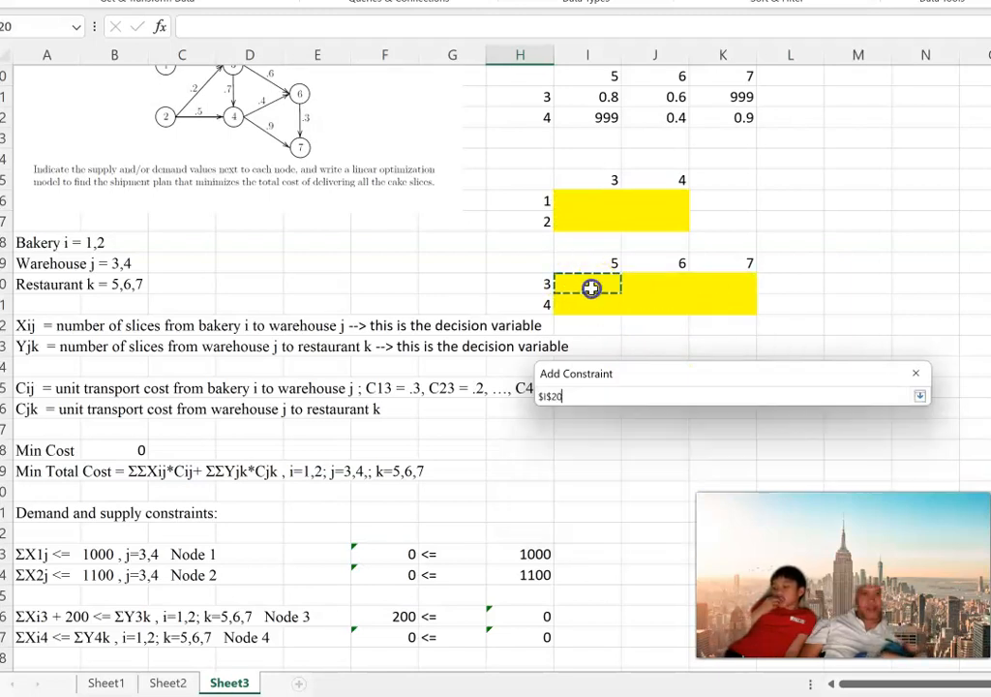
drag(582, 285, 714, 311)
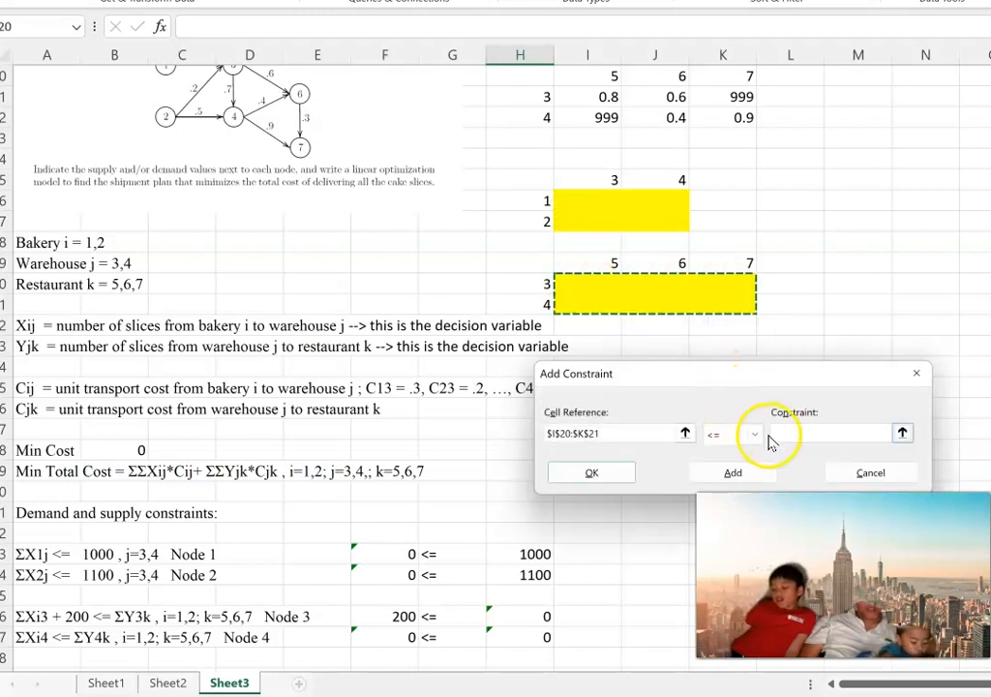
click(755, 434)
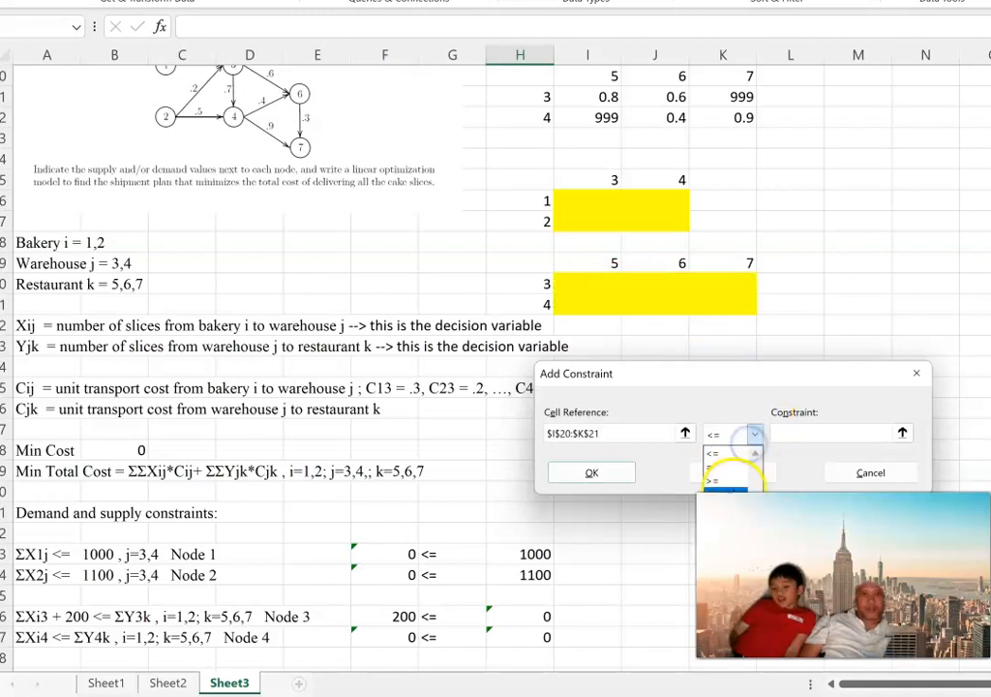
click(734, 459)
click(595, 473)
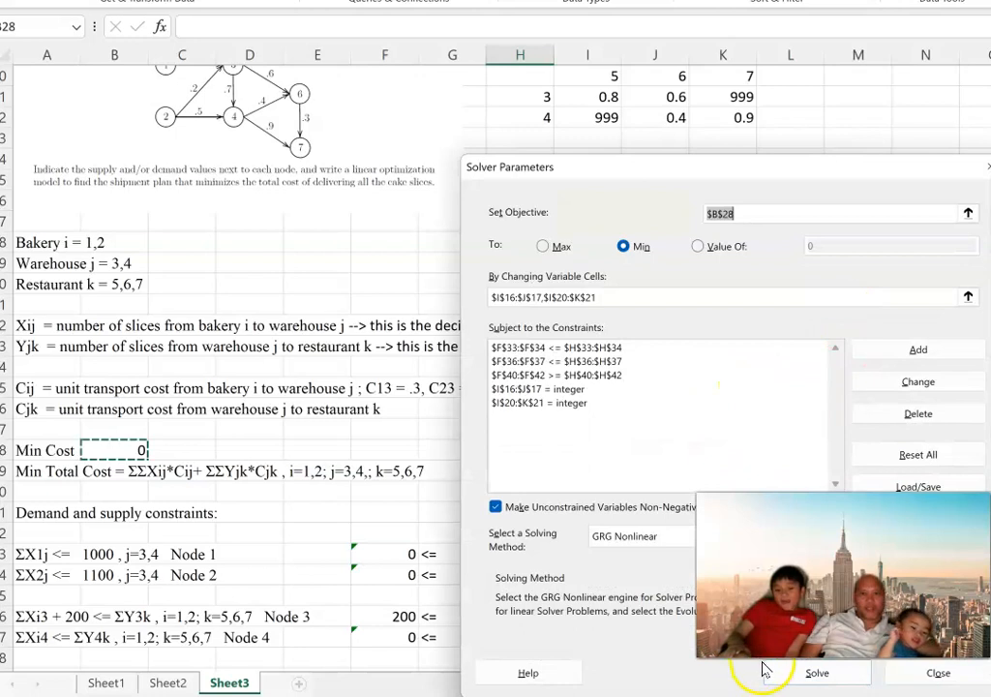
Step: Solve the model, keep the Solver solution in the worksheet and review the resulting shipments and total cost
click(813, 675)
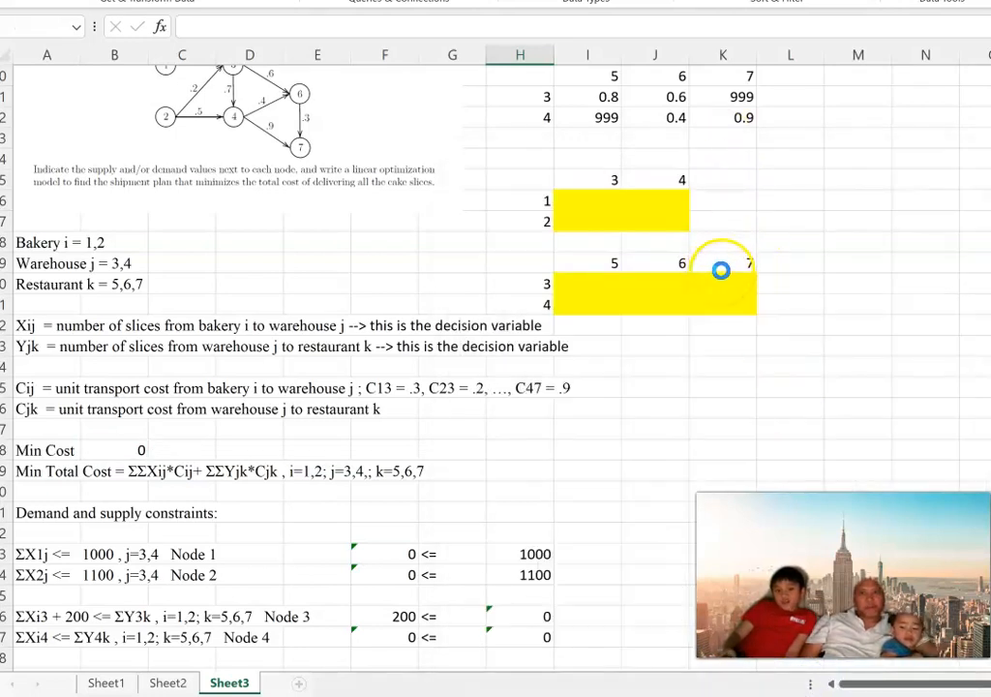
click(463, 325)
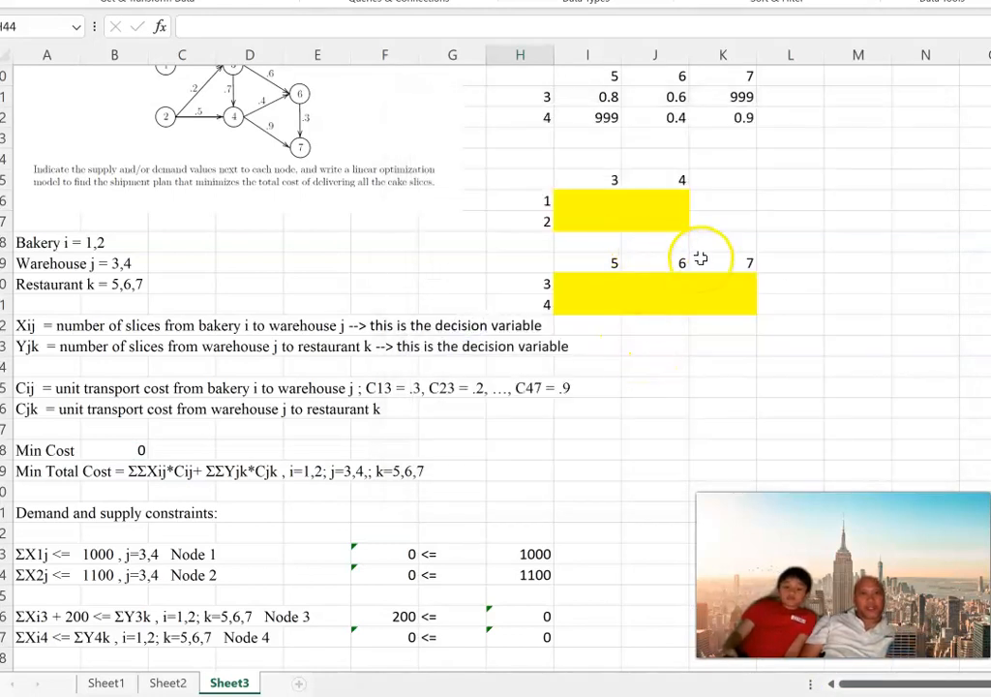
scroll(700, 260, up, 1)
scroll(689, 266, down, 2)
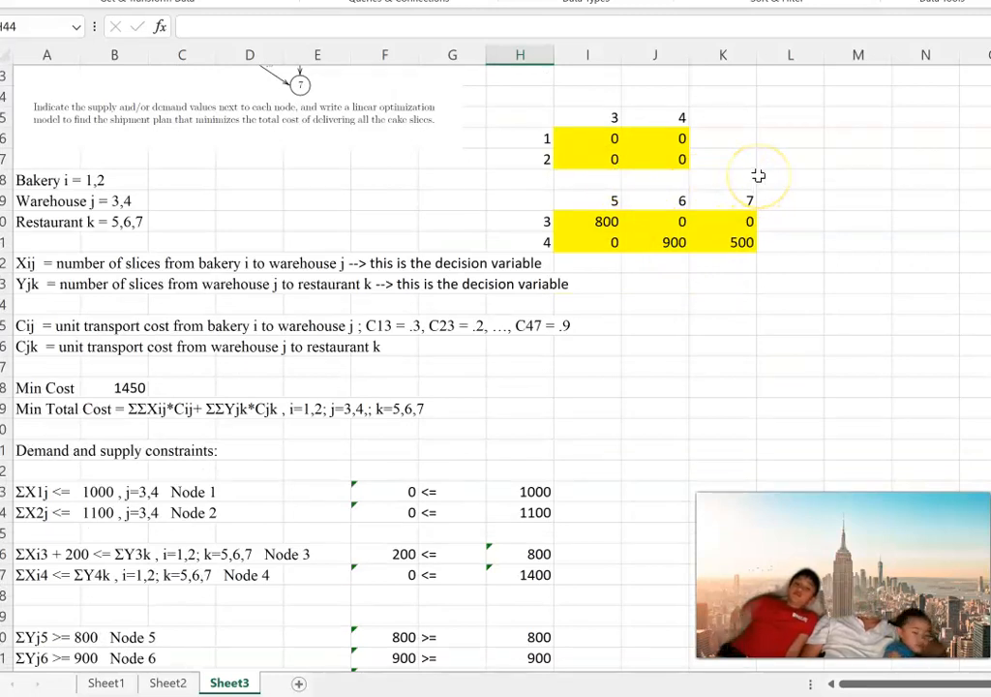
Step: Compare the solved shipments with the cost tables, and check the bakery supply totals in F33:F34 against the limits in H33:H34
scroll(758, 176, up, 3)
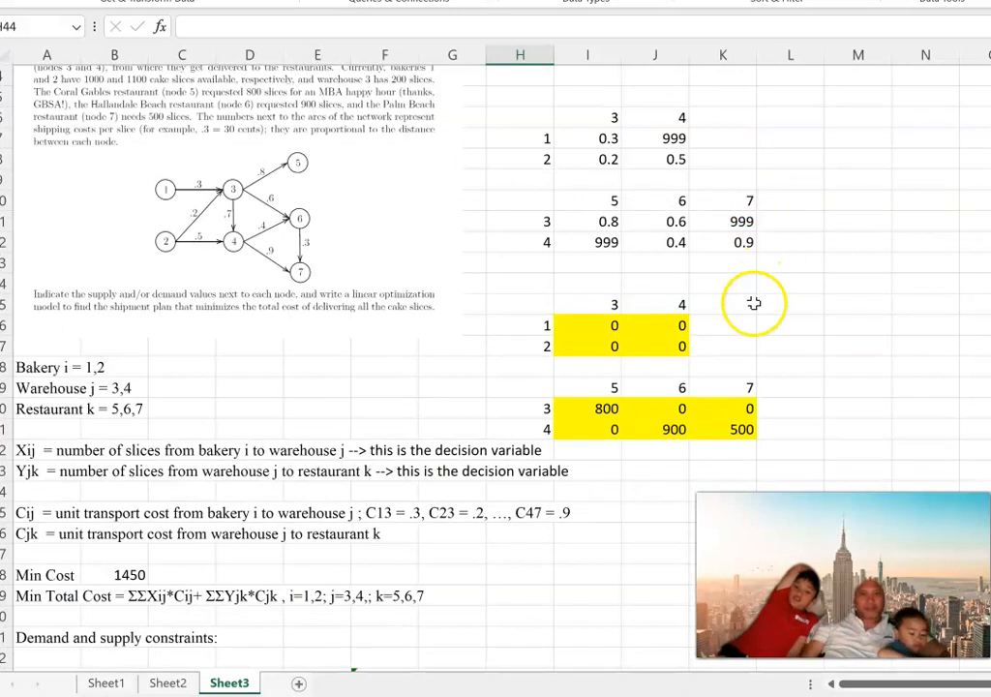
scroll(751, 299, down, 2)
scroll(729, 365, down, 3)
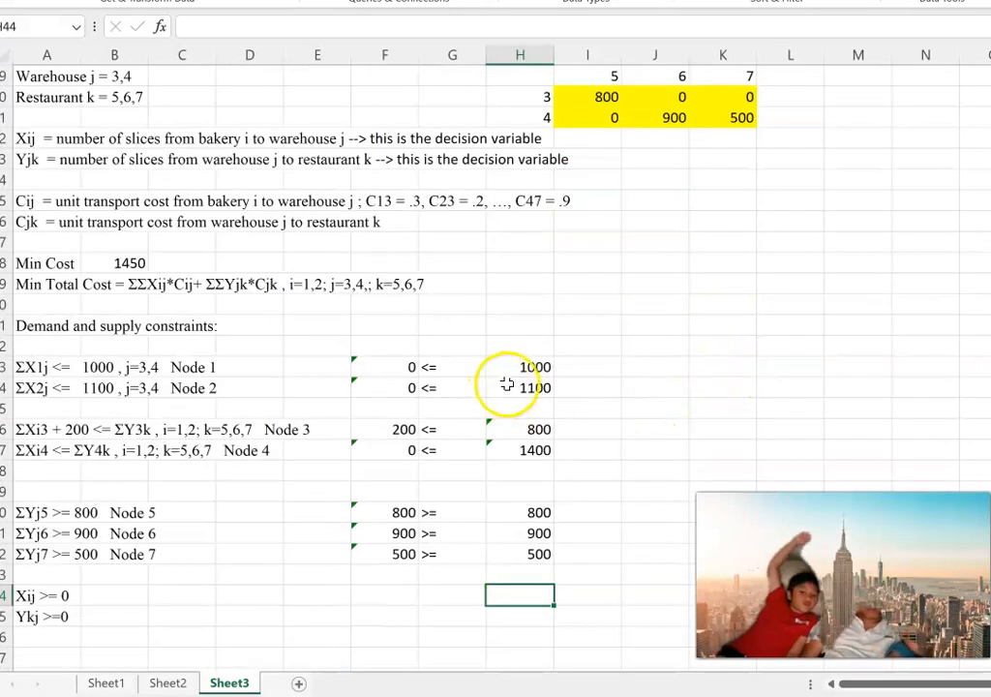
click(387, 368)
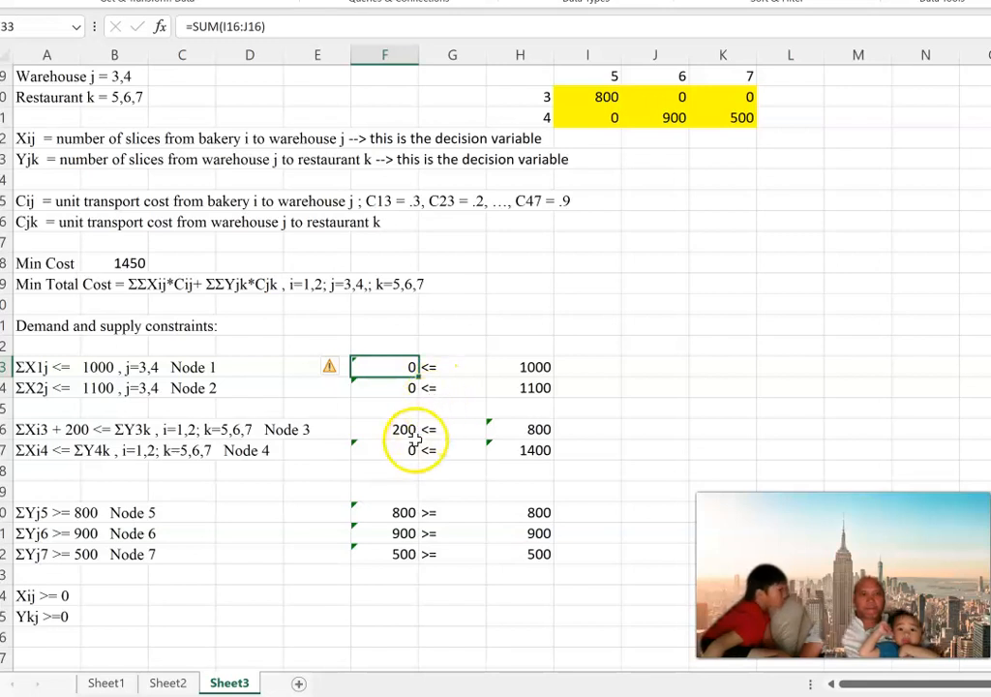
click(519, 370)
click(519, 391)
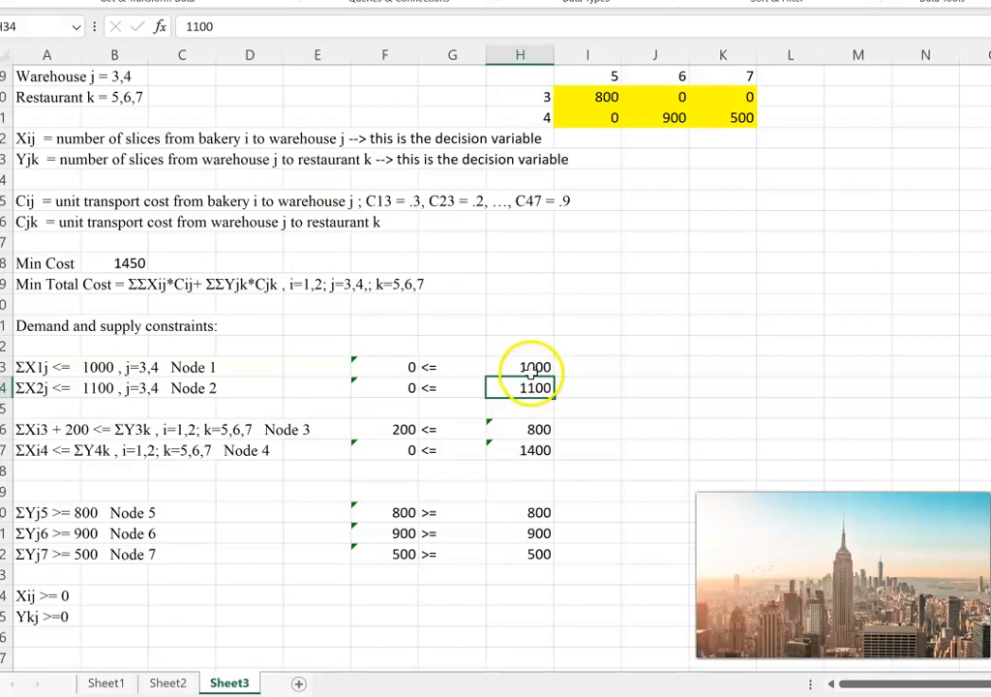
Step: Change the comparison signs of the Node 3 and Node 4 warehouse constraints in G36:G37 to >=
click(392, 429)
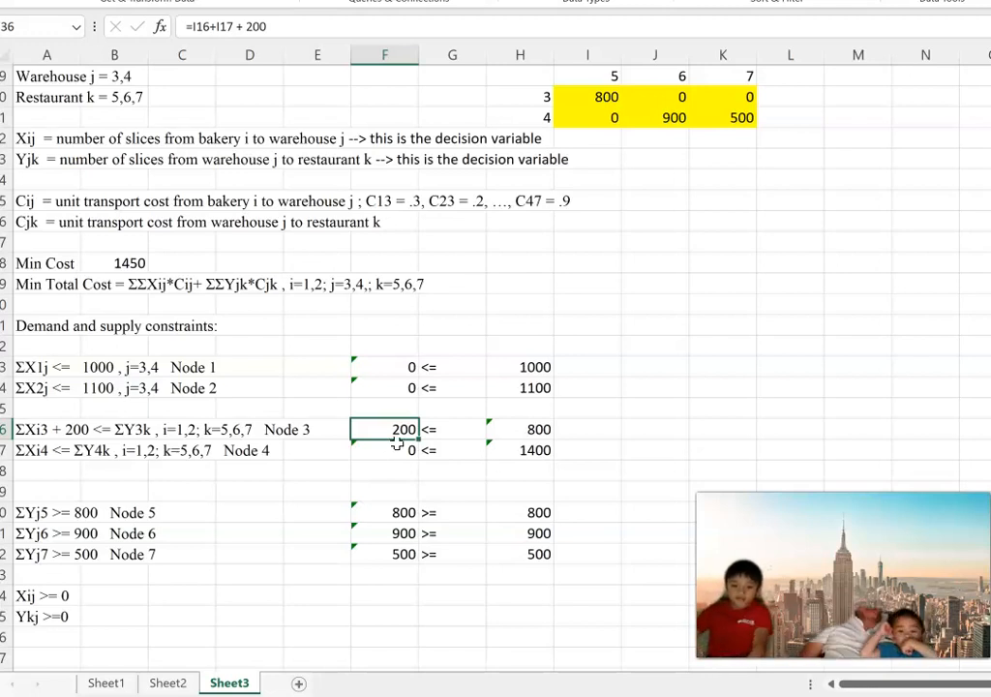
click(432, 435)
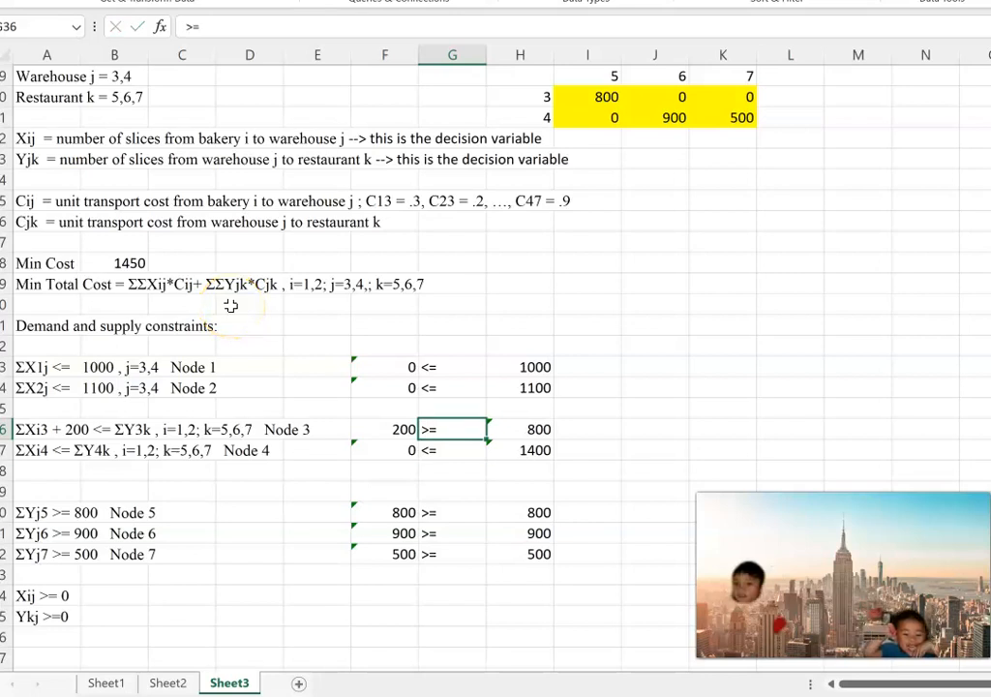
key(shift+Down)
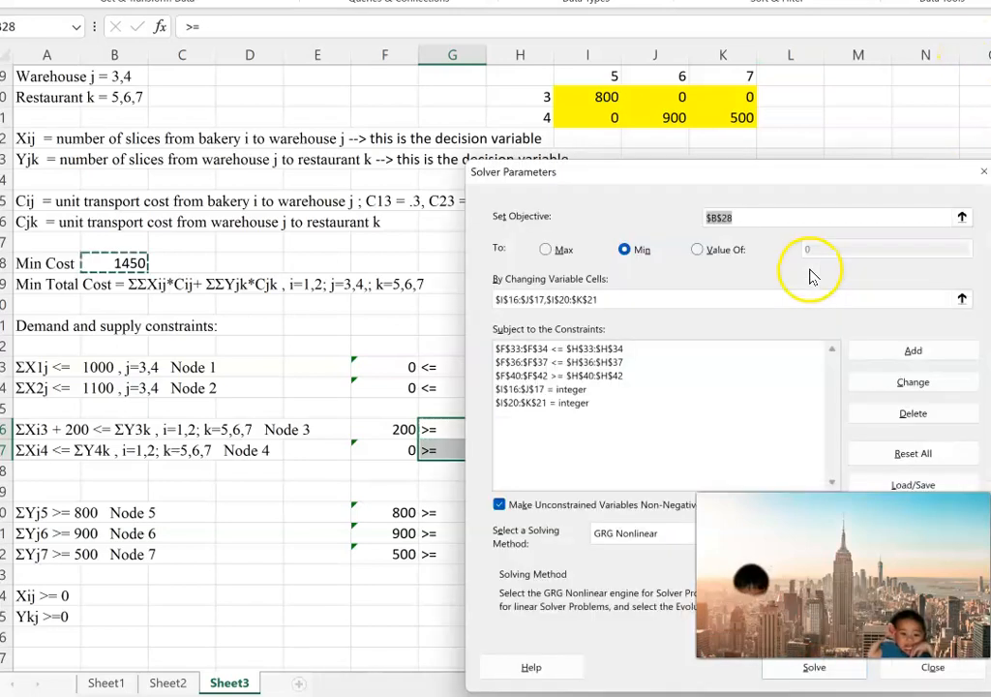
Step: Change the Solver constraint on the warehouse flow cells to F36:F37 >= H36:H37
drag(773, 175, 845, 157)
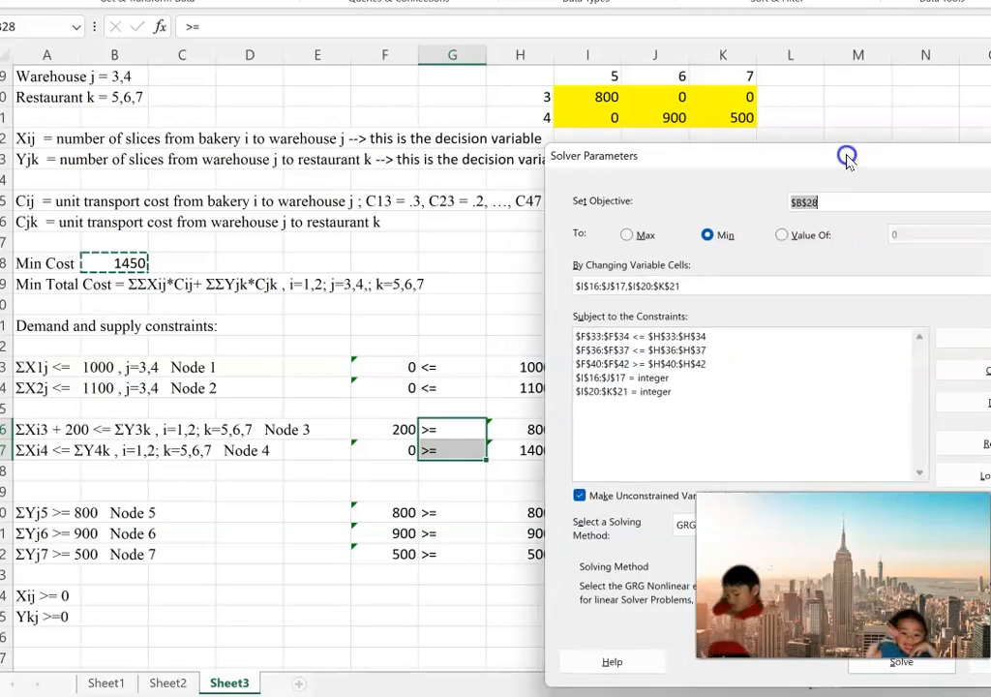
click(619, 348)
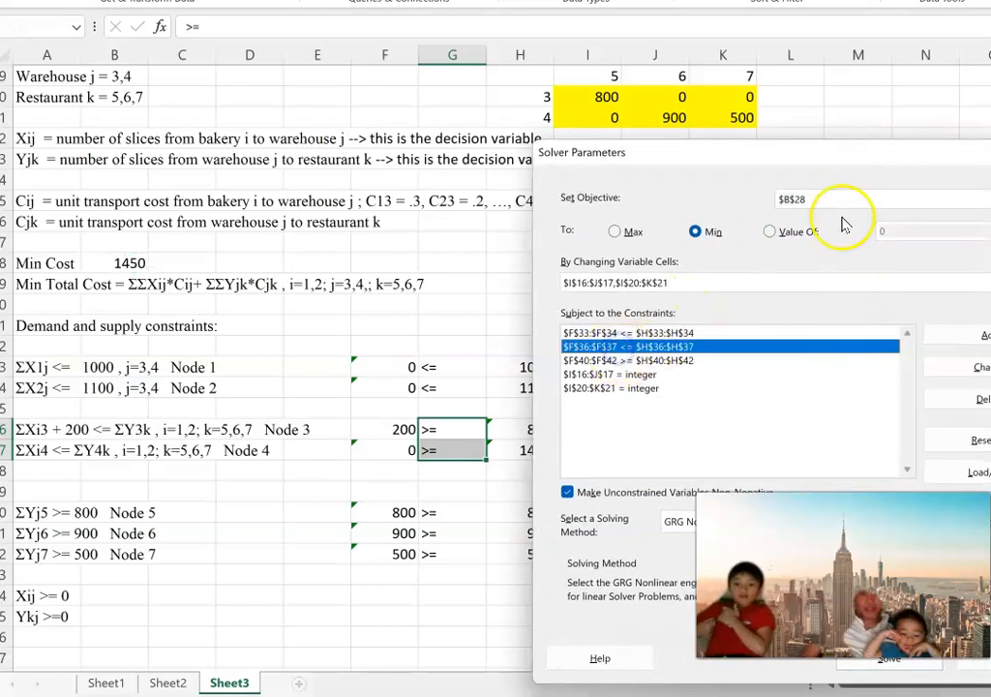
drag(829, 155, 675, 144)
click(794, 360)
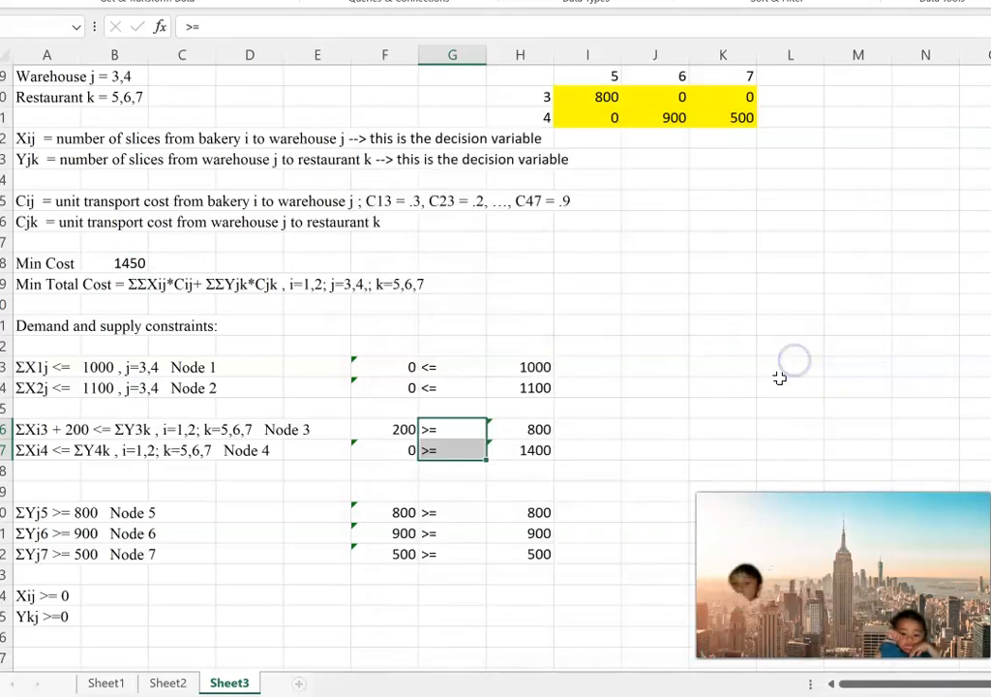
click(668, 406)
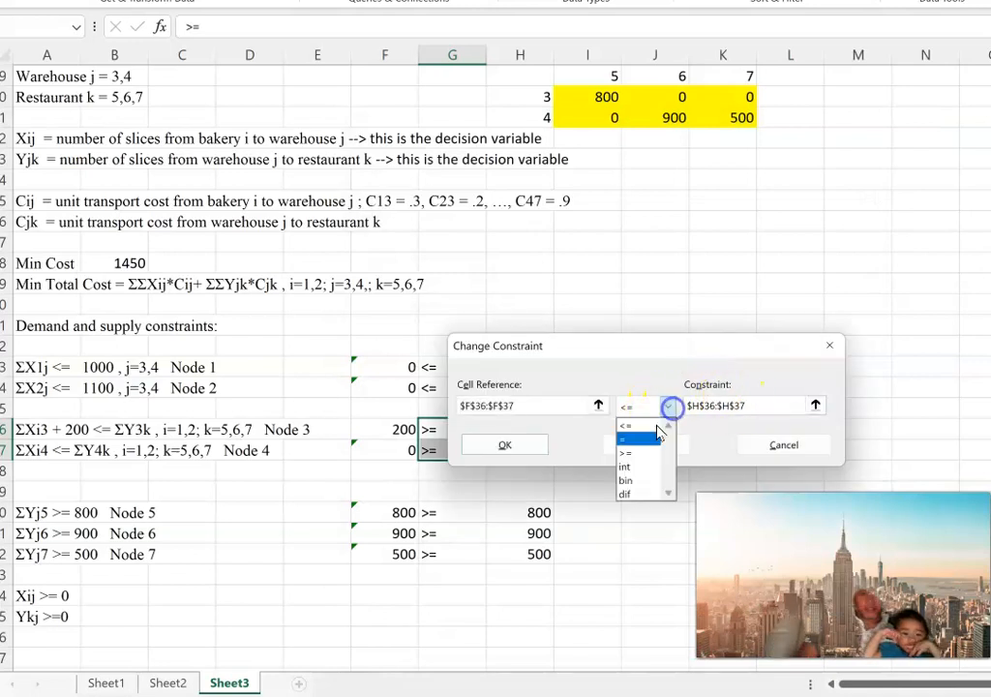
click(644, 434)
click(504, 447)
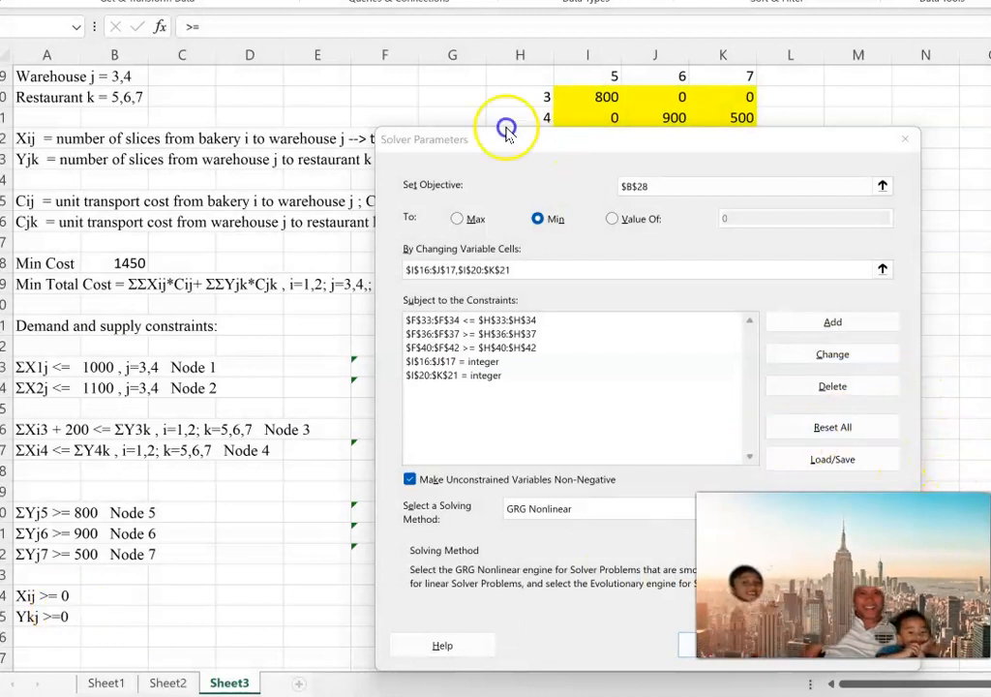
Step: Solve the corrected model again and keep the Solver solution in the worksheet
drag(571, 143, 320, 9)
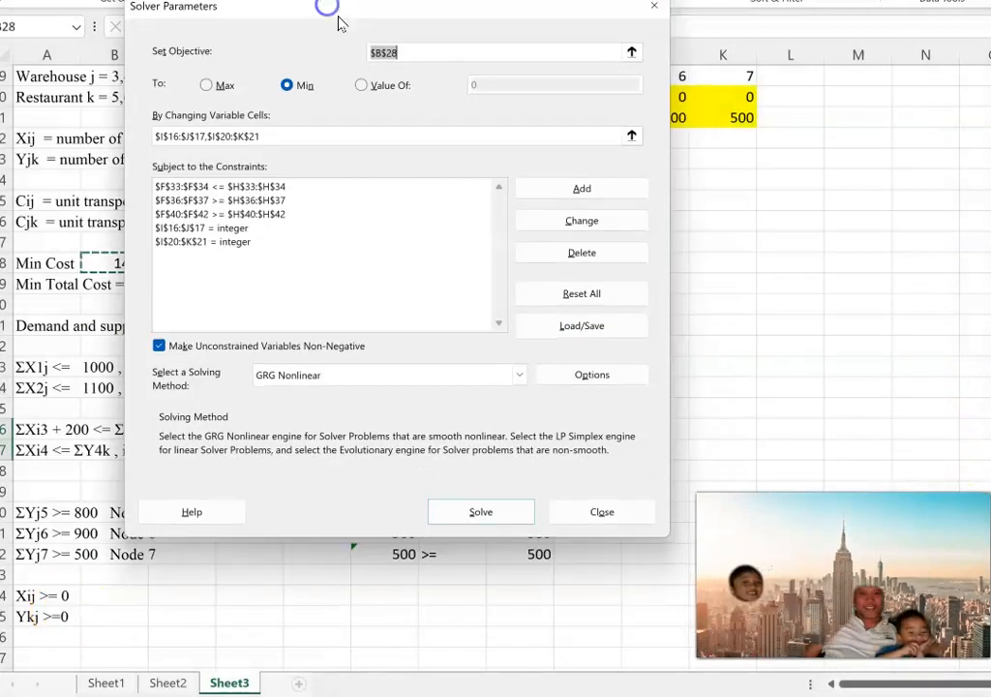
click(481, 513)
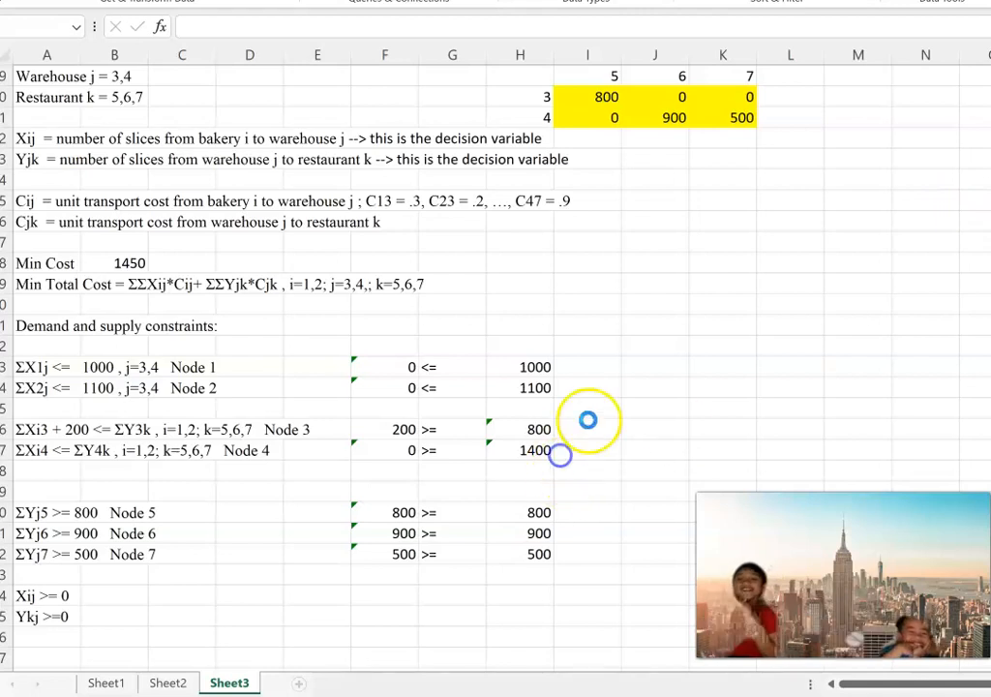
scroll(534, 316, up, 2)
click(443, 326)
scroll(620, 327, up, 2)
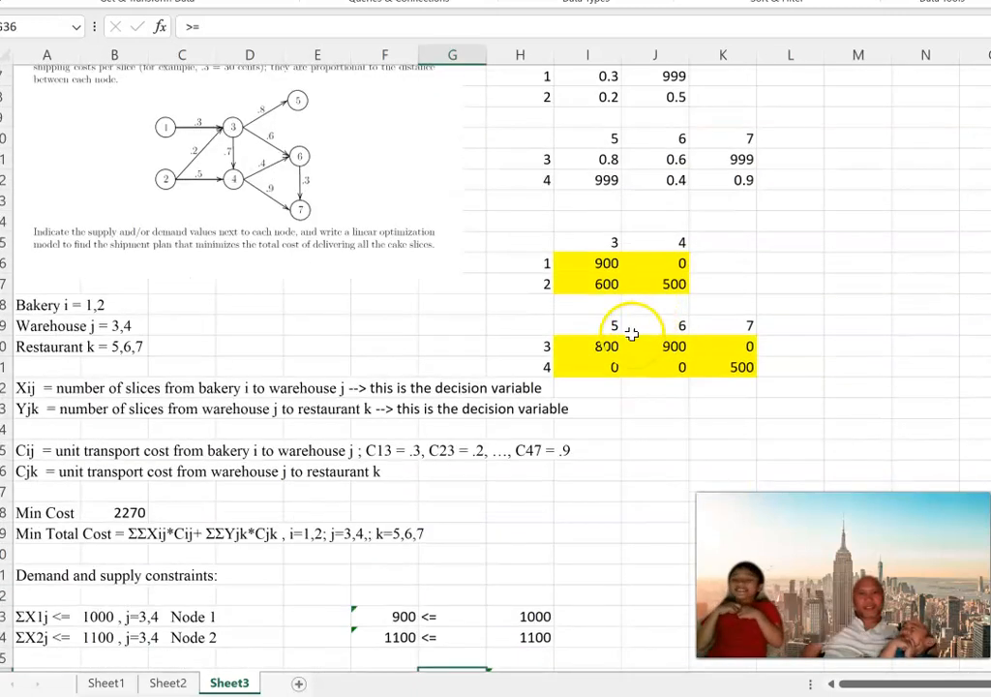
Step: Examine the solved bakery-to-warehouse shipments in I16:J17, for bakery 1 and then bakery 2
click(745, 267)
click(836, 324)
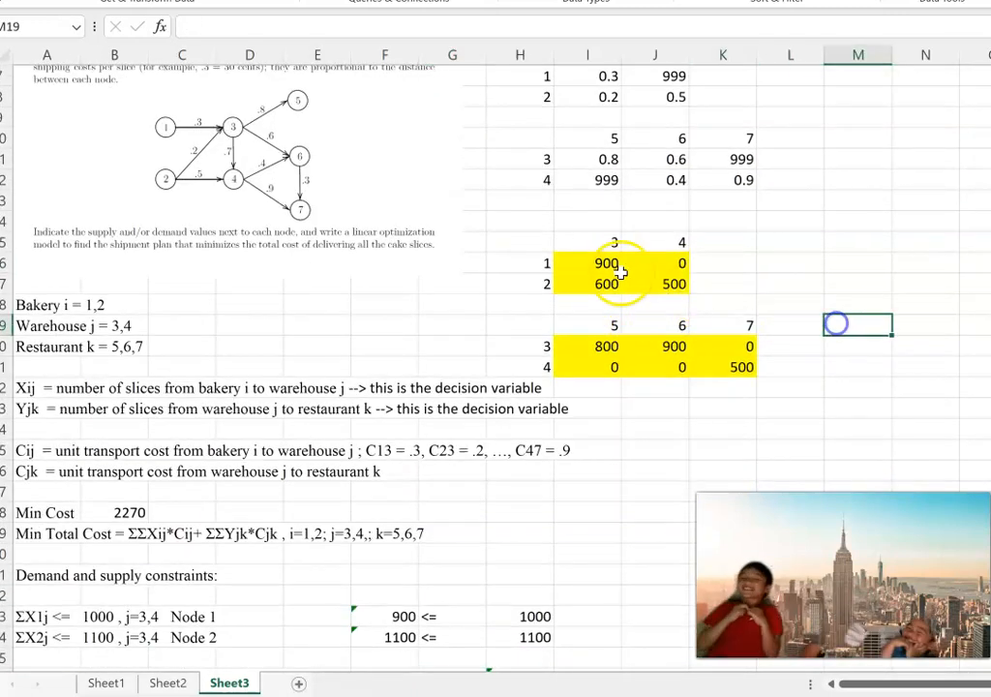
click(605, 263)
click(656, 283)
click(602, 265)
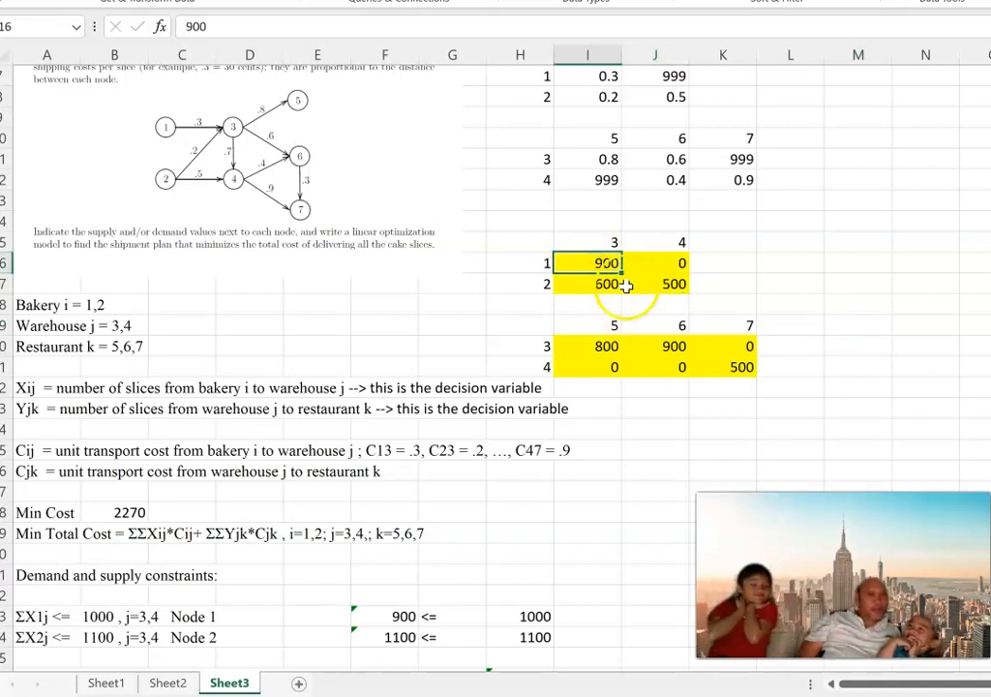
click(534, 268)
click(593, 268)
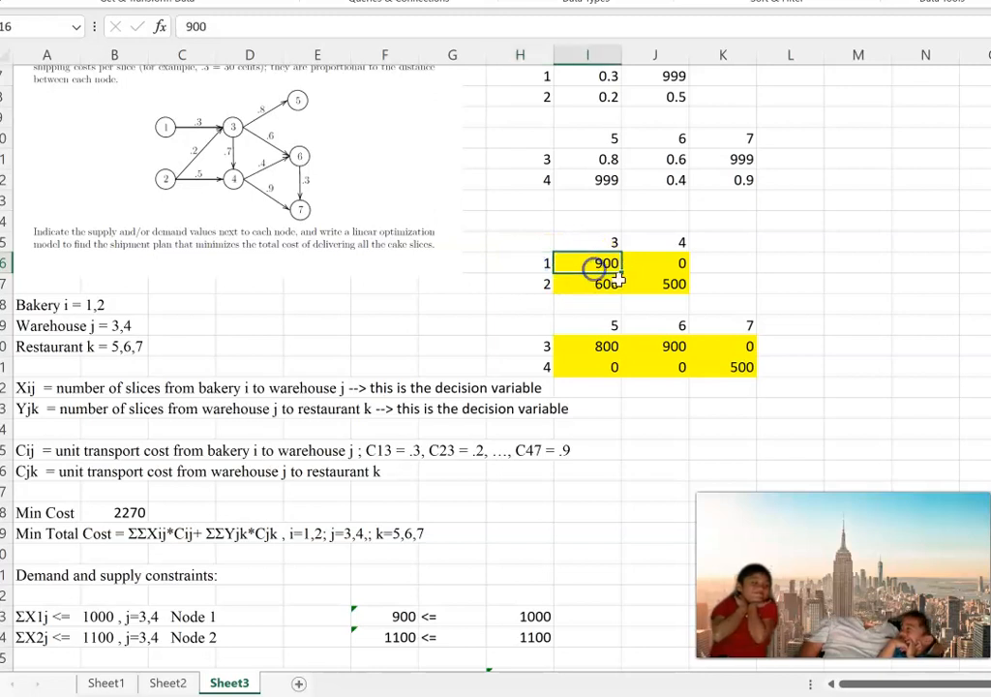
click(537, 289)
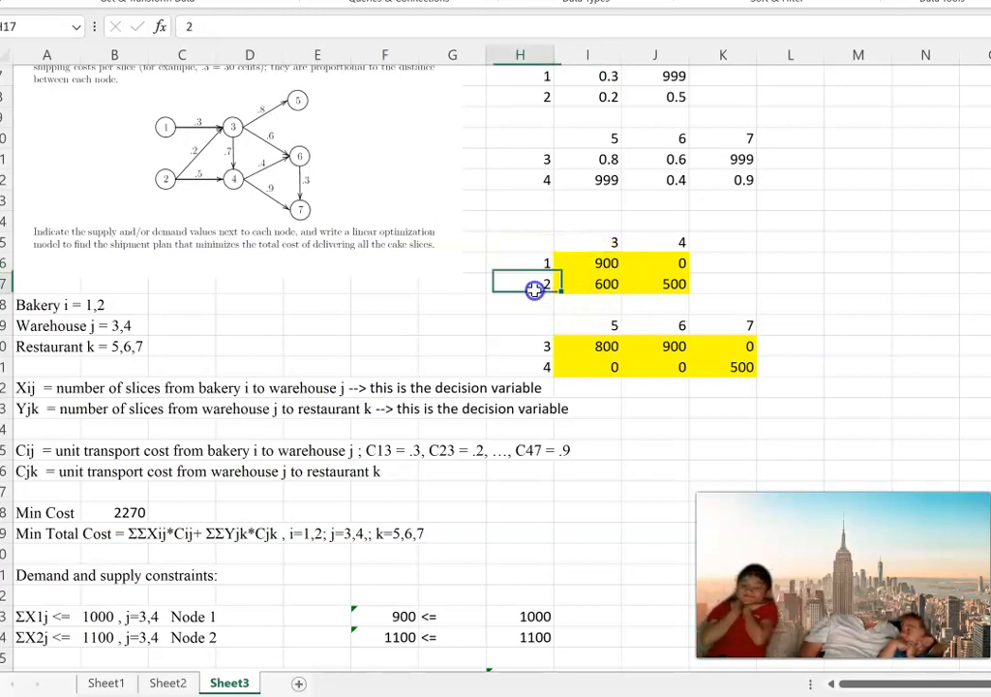
click(605, 285)
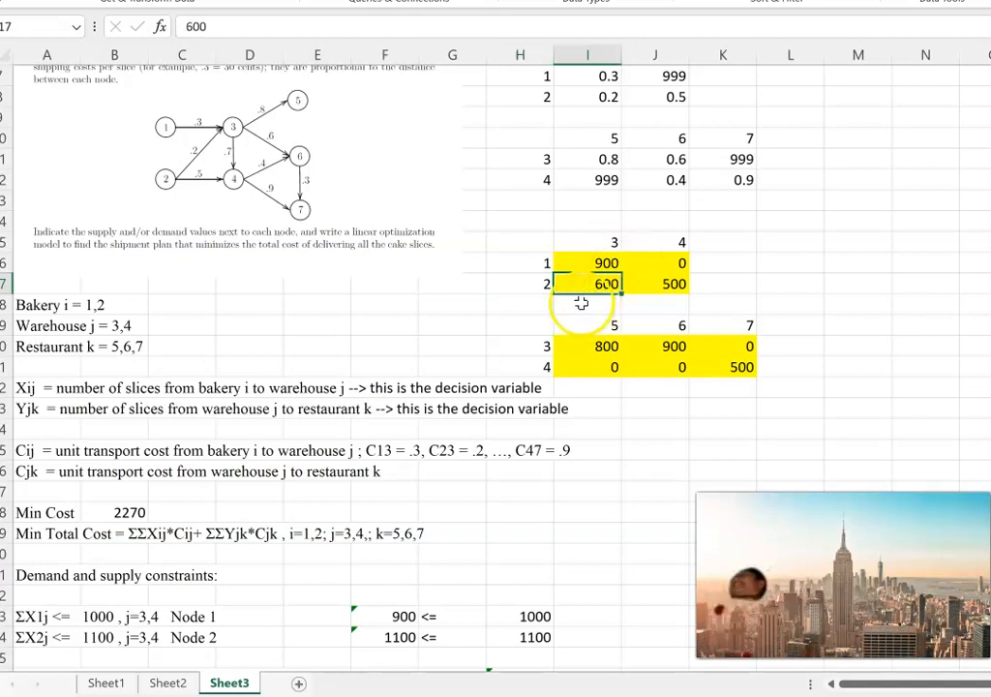
click(667, 285)
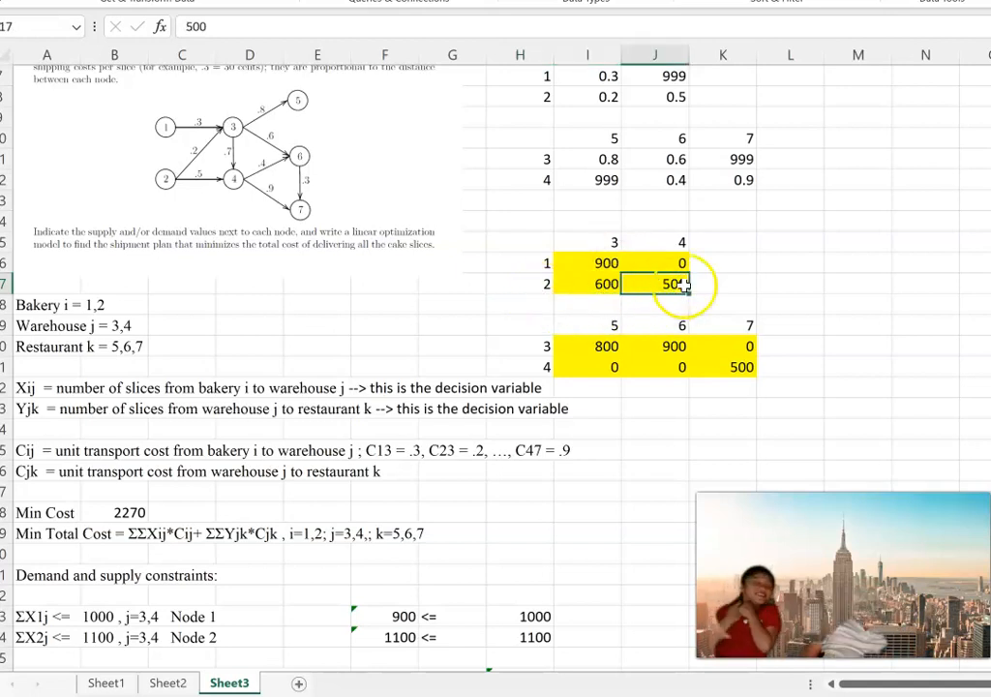
Step: Examine the warehouse-to-restaurant shipments in I20:K21 and check the supply, warehouse and demand constraints against their limits
click(608, 366)
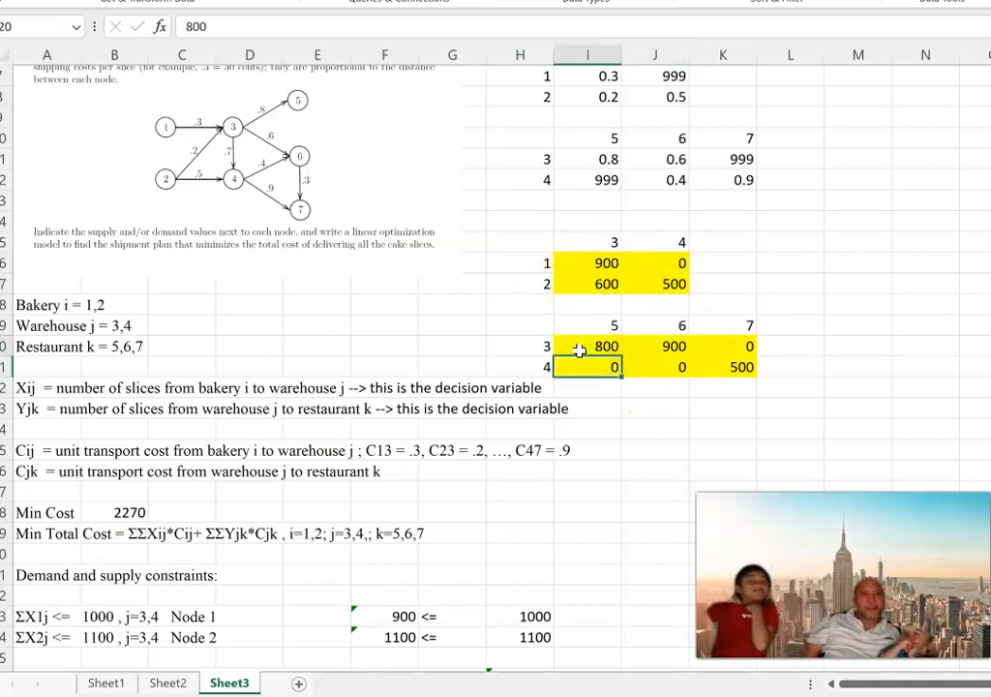
click(654, 409)
scroll(653, 390, down, 1)
scroll(653, 384, down, 3)
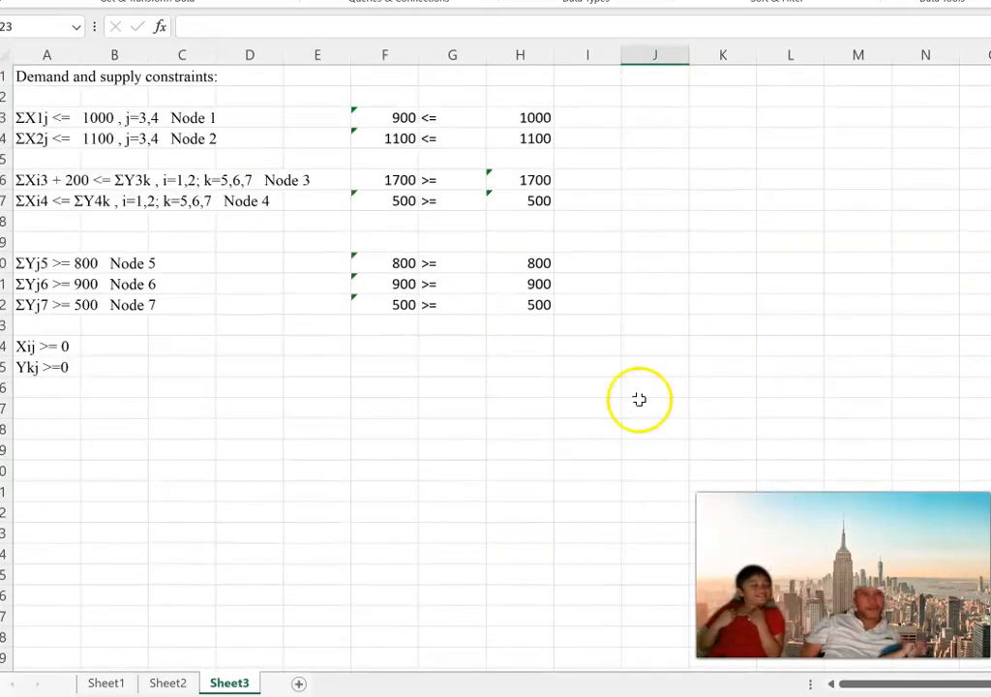